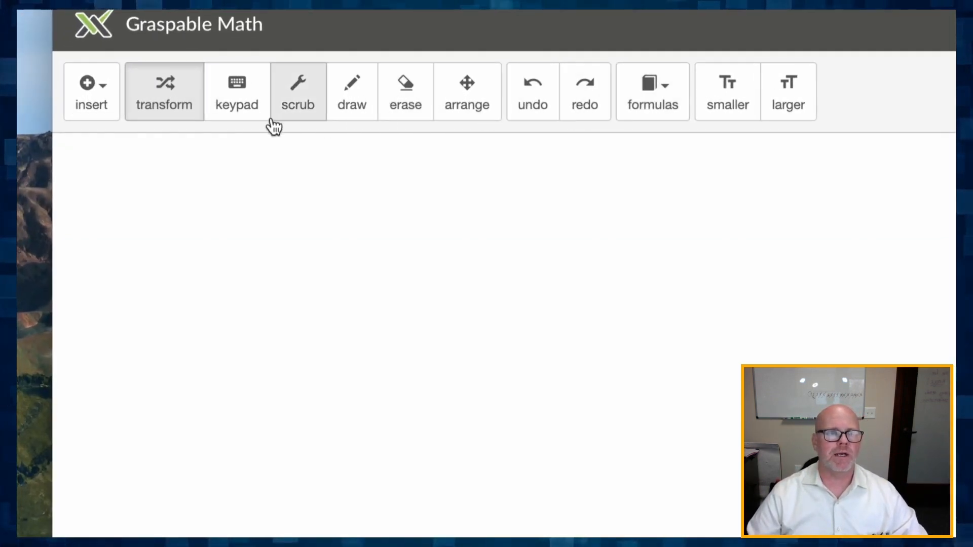
- Switch to the browser tab holding the Crossroads DEMO math sheet
{"action": "left_click", "coordinate": [95, 100]}
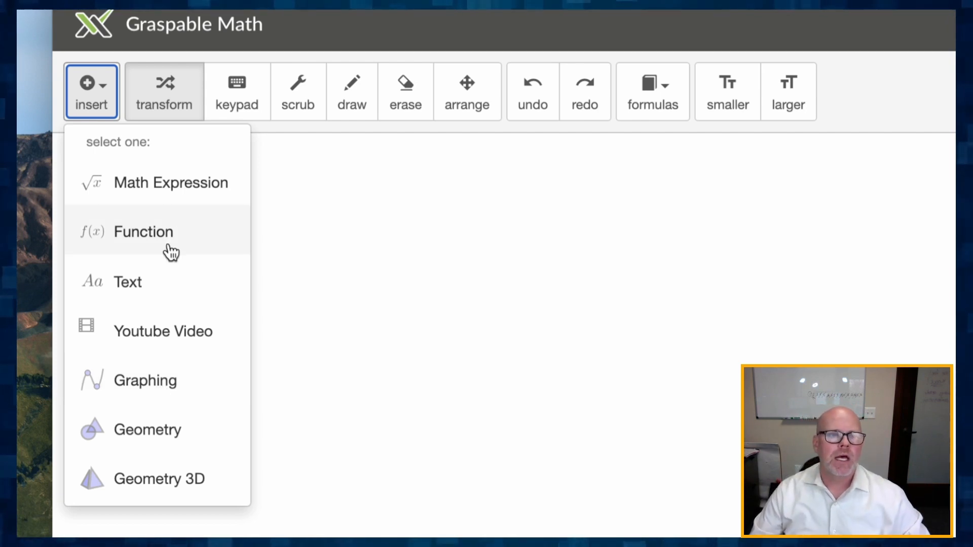
{"action": "left_click", "coordinate": [293, 191]}
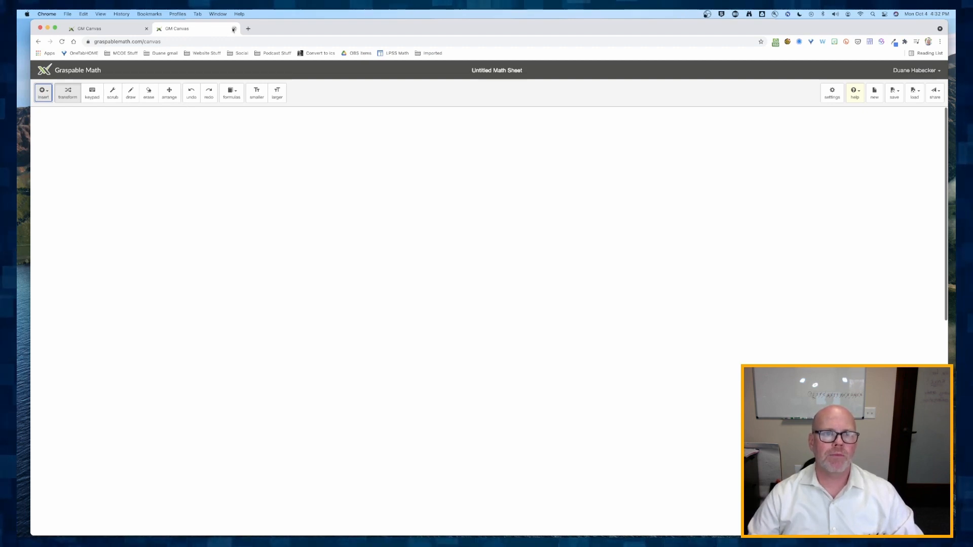
{"action": "left_click", "coordinate": [234, 28]}
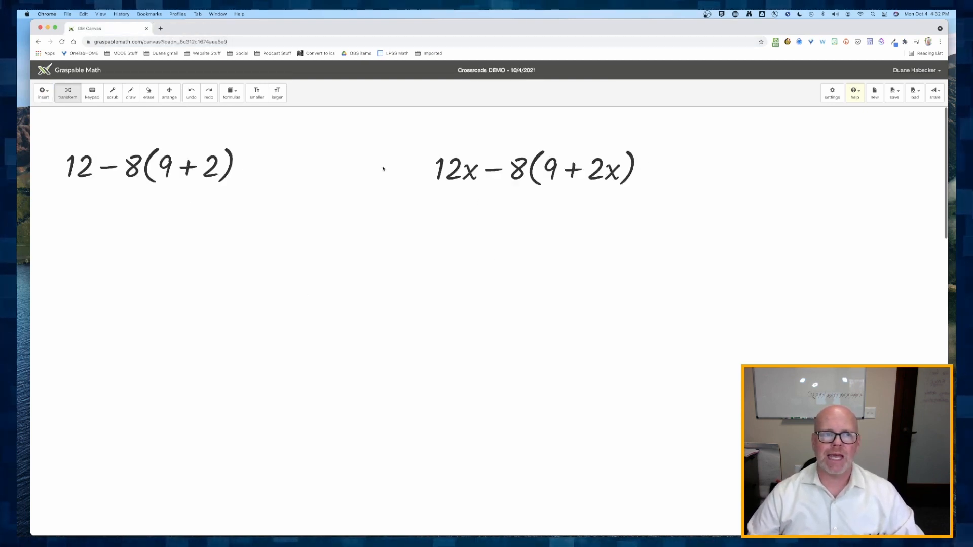
- Reposition the two expressions at the top of the canvas in Arrange mode, then return to Transform mode
{"action": "left_click", "coordinate": [169, 93]}
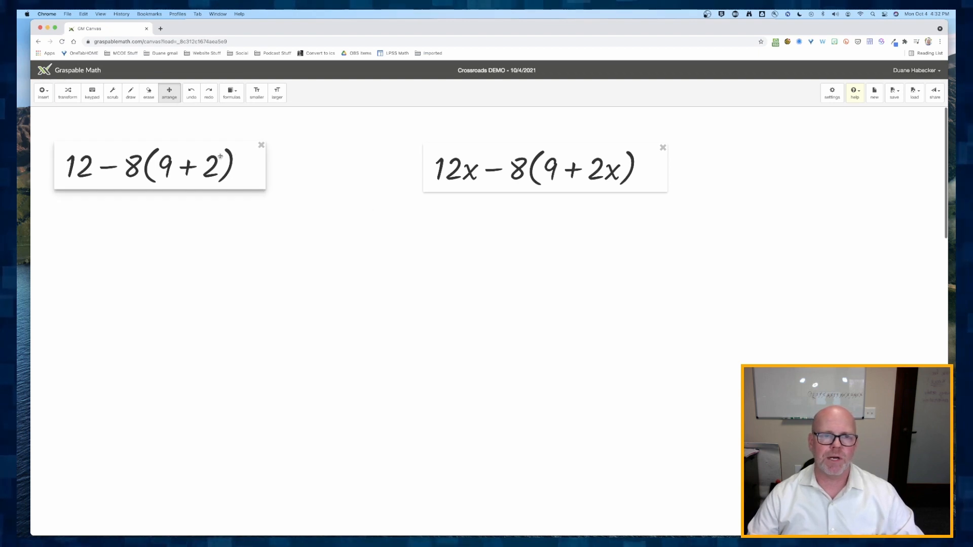
{"action": "left_click_drag", "start_coordinate": [173, 166], "coordinate": [194, 159]}
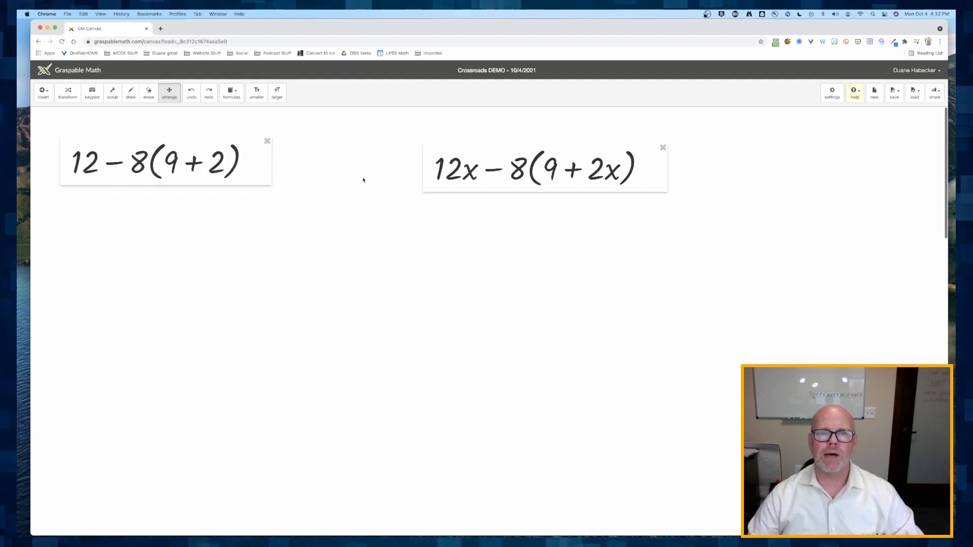
{"action": "left_click_drag", "start_coordinate": [499, 170], "coordinate": [512, 165]}
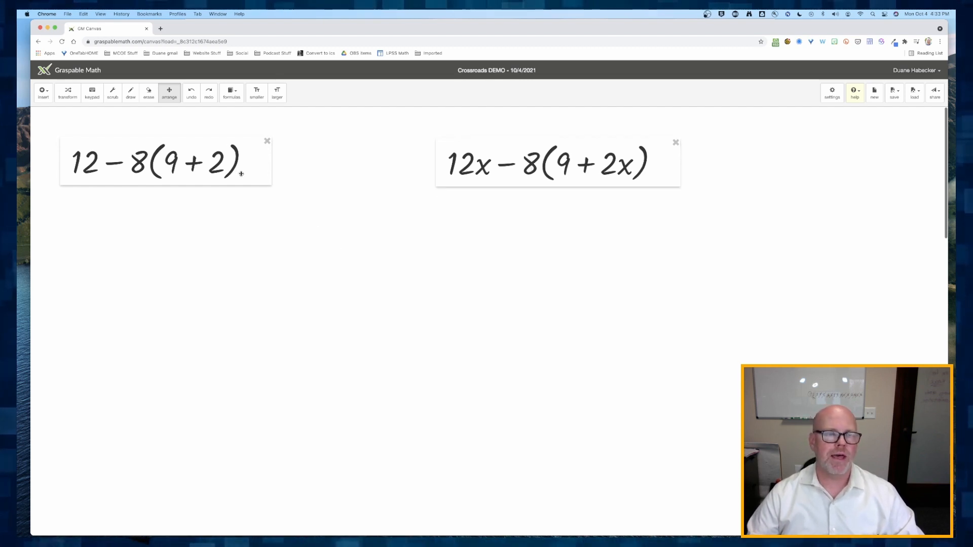
{"action": "left_click", "coordinate": [67, 93]}
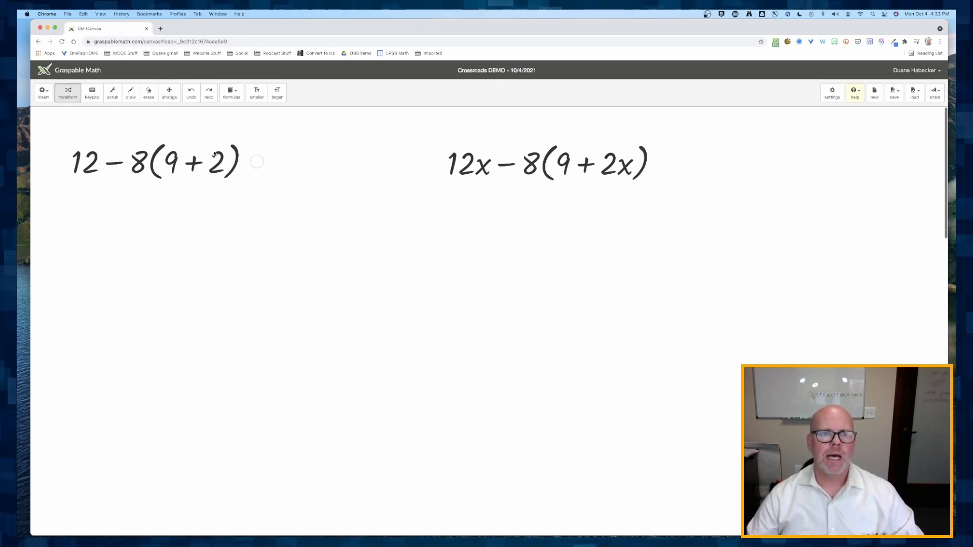
- Separate the overlapping (x − 3)(2x + 7) expression from the long polynomial expression
{"action": "scroll", "coordinate": [272, 259], "scroll_direction": "down", "scroll_amount": 10}
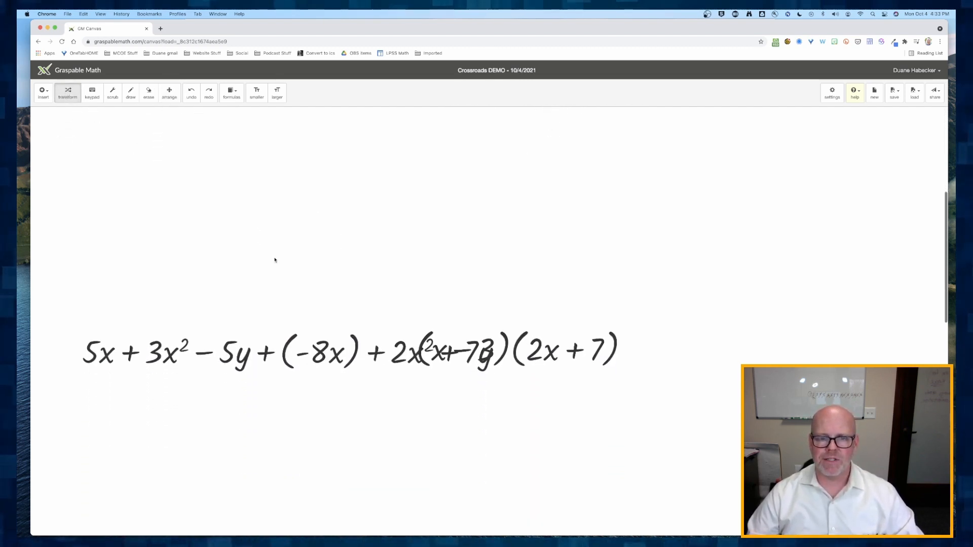
{"action": "scroll", "coordinate": [275, 260], "scroll_direction": "down", "scroll_amount": 15}
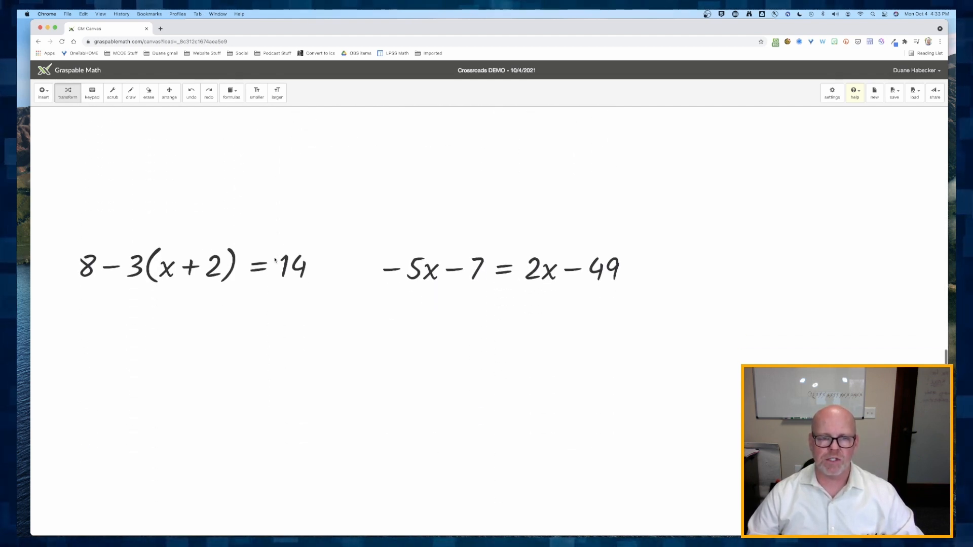
{"action": "scroll", "coordinate": [274, 260], "scroll_direction": "down", "scroll_amount": 10}
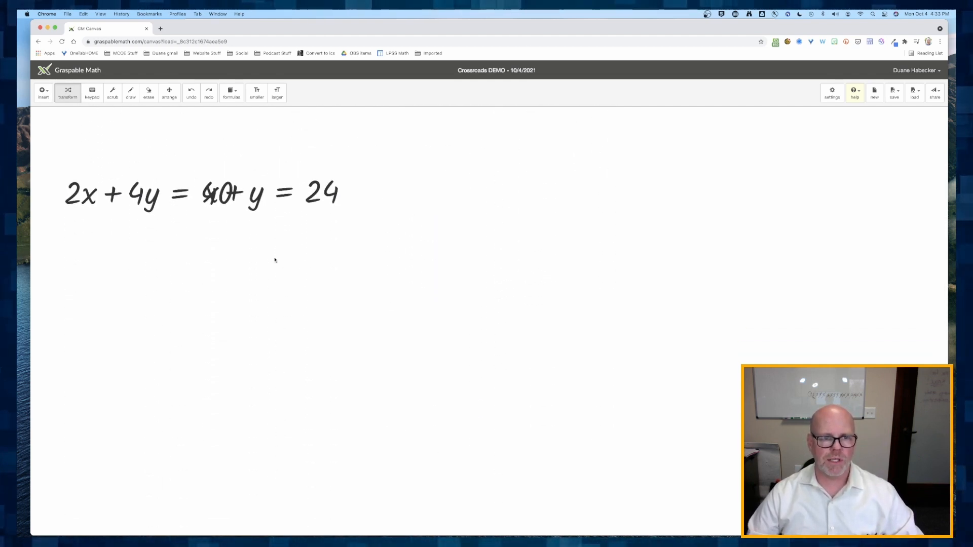
{"action": "scroll", "coordinate": [275, 260], "scroll_direction": "up", "scroll_amount": 15}
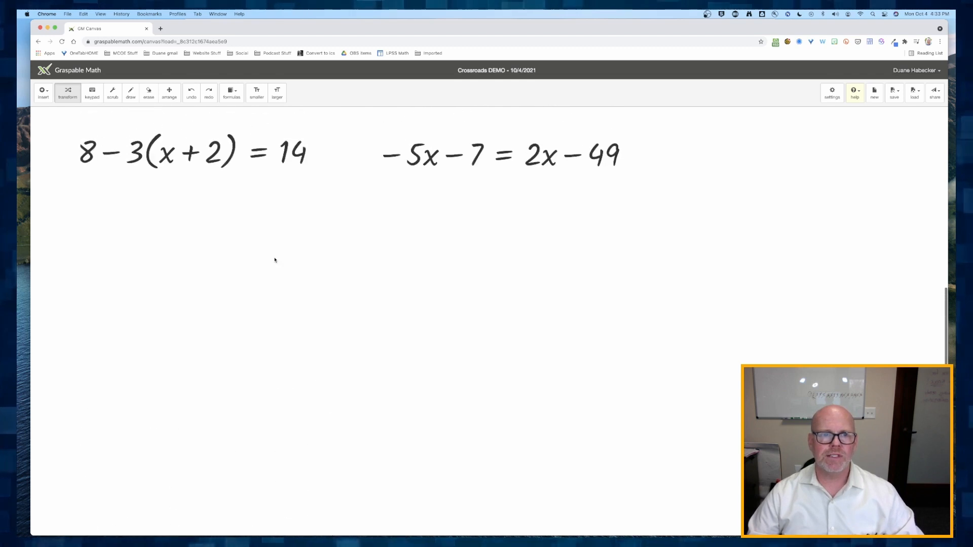
{"action": "scroll", "coordinate": [275, 260], "scroll_direction": "up", "scroll_amount": 10}
{"action": "scroll", "coordinate": [275, 260], "scroll_direction": "down", "scroll_amount": 3}
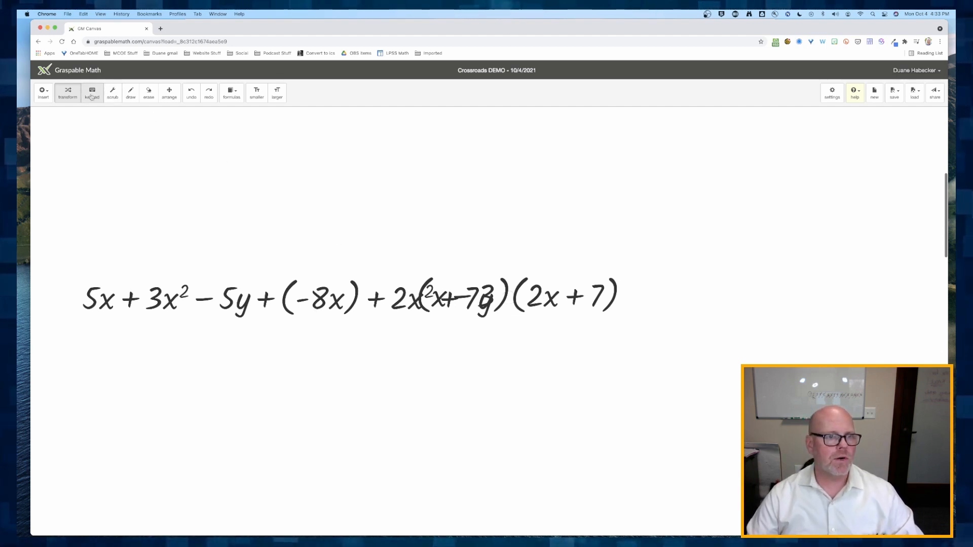
{"action": "left_click", "coordinate": [165, 96]}
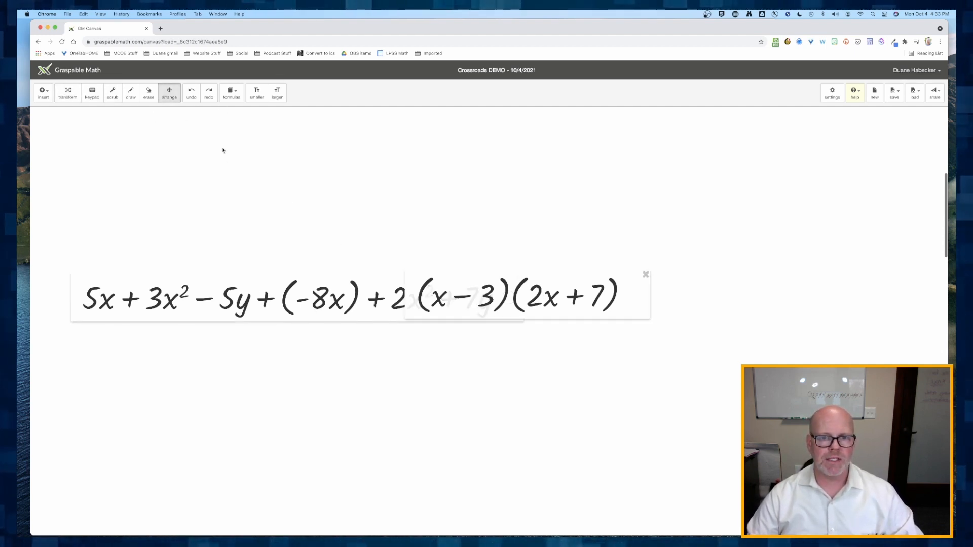
{"action": "left_click_drag", "start_coordinate": [459, 300], "coordinate": [712, 302]}
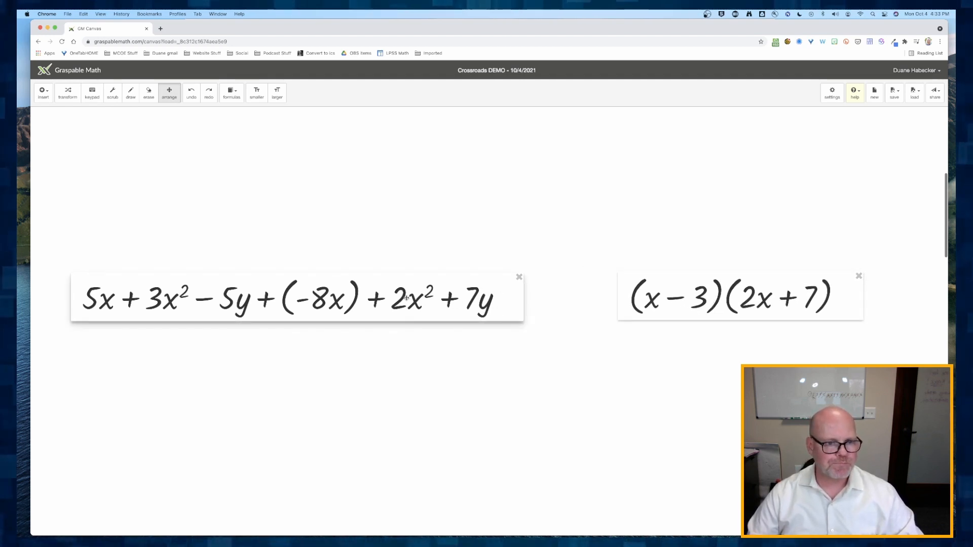
- Move −5x − 7 = 2x − 49 aside and separate x + y = 24 from 2x + 4y = 40, then return to Transform mode
{"action": "scroll", "coordinate": [398, 326], "scroll_direction": "down", "scroll_amount": 10}
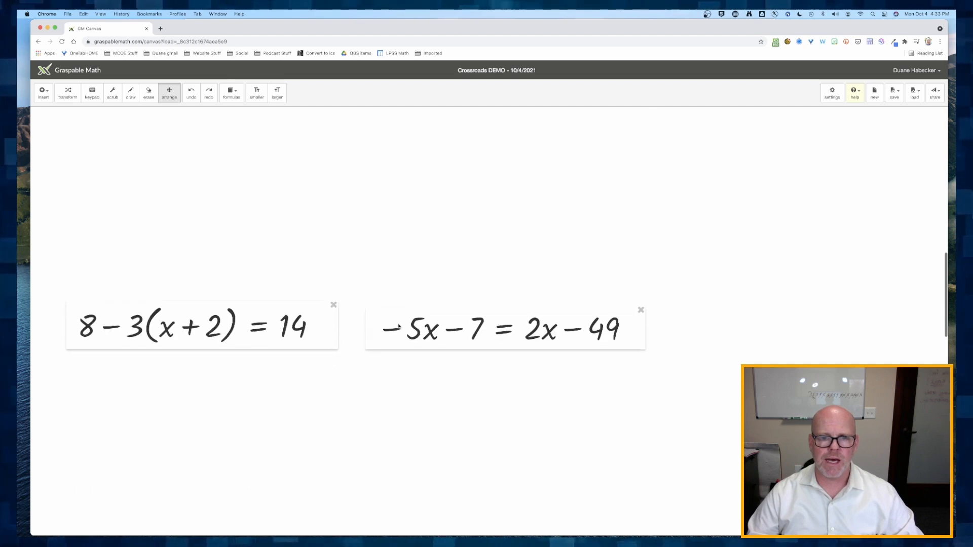
{"action": "left_click_drag", "start_coordinate": [399, 327], "coordinate": [464, 326]}
{"action": "scroll", "coordinate": [341, 328], "scroll_direction": "down", "scroll_amount": 7}
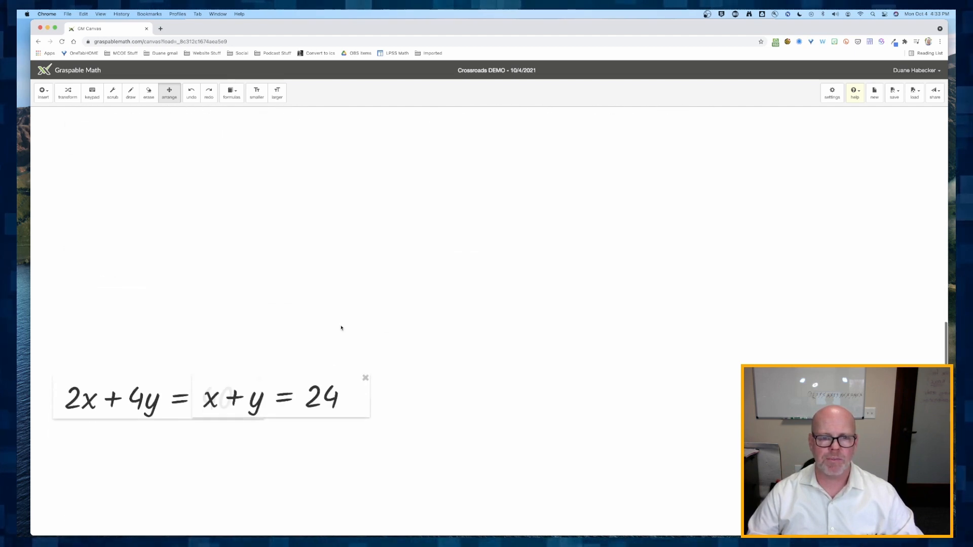
{"action": "scroll", "coordinate": [341, 327], "scroll_direction": "down", "scroll_amount": 3}
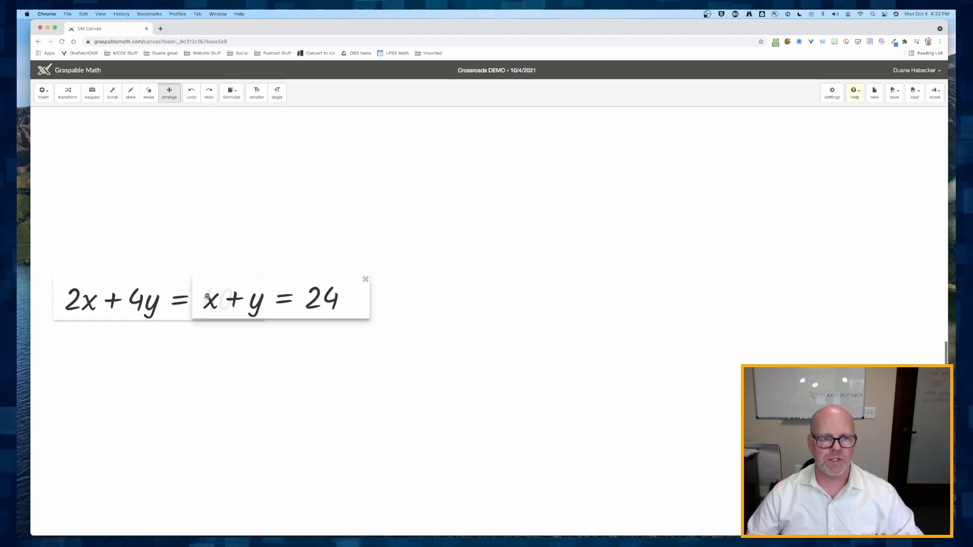
{"action": "left_click_drag", "start_coordinate": [207, 297], "coordinate": [338, 296]}
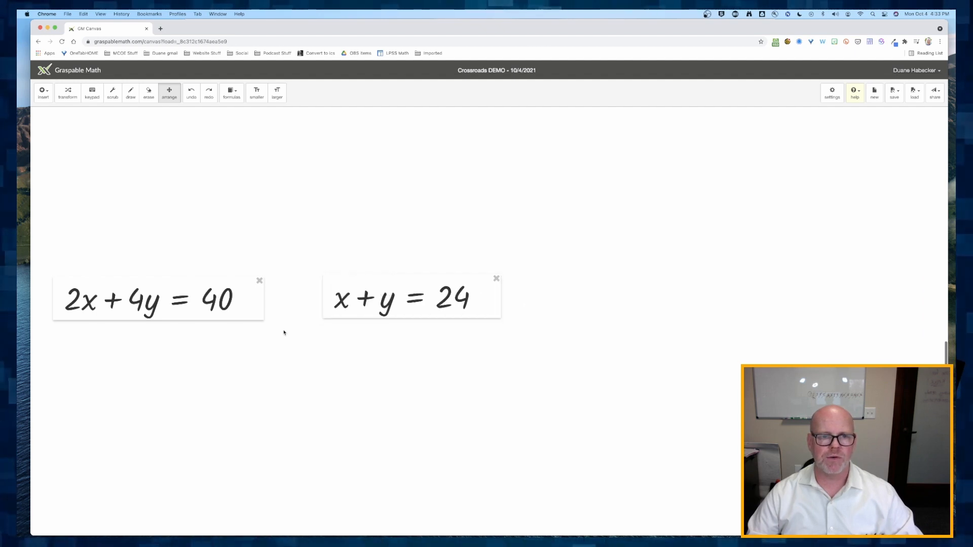
{"action": "scroll", "coordinate": [284, 333], "scroll_direction": "down", "scroll_amount": 15}
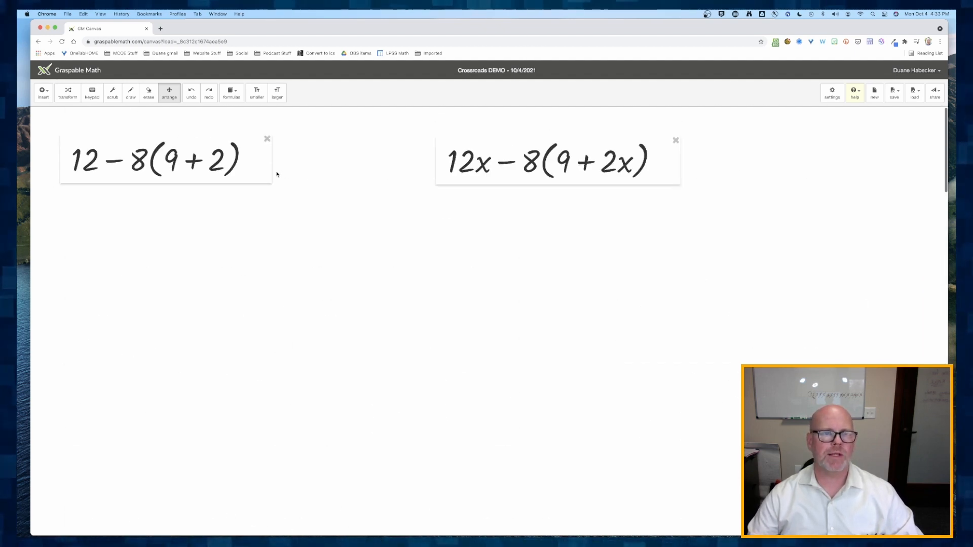
{"action": "left_click", "coordinate": [67, 93]}
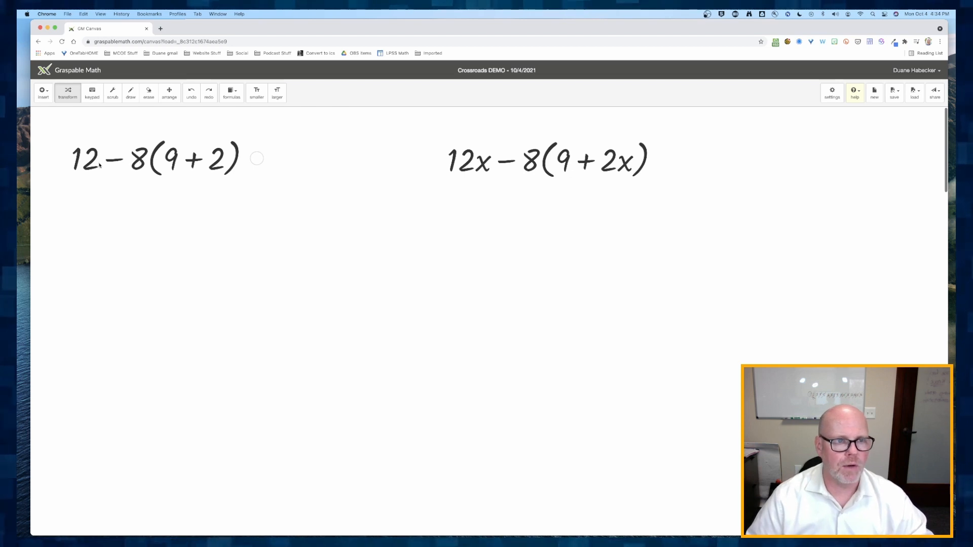
- Try simplifying 9 + 2 in the first expression, then undo the change
{"action": "left_click", "coordinate": [172, 164]}
{"action": "left_click_drag", "start_coordinate": [172, 163], "coordinate": [192, 146]}
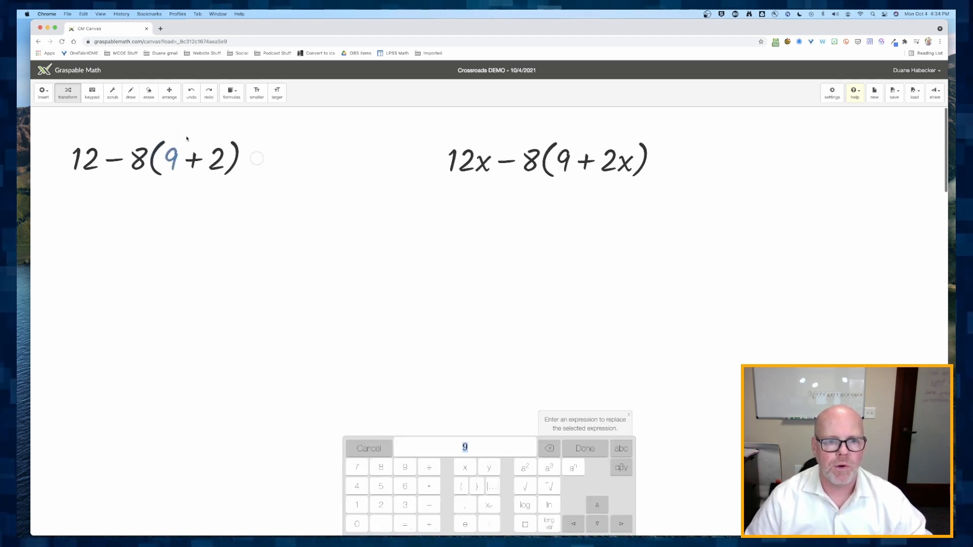
{"action": "left_click", "coordinate": [580, 446]}
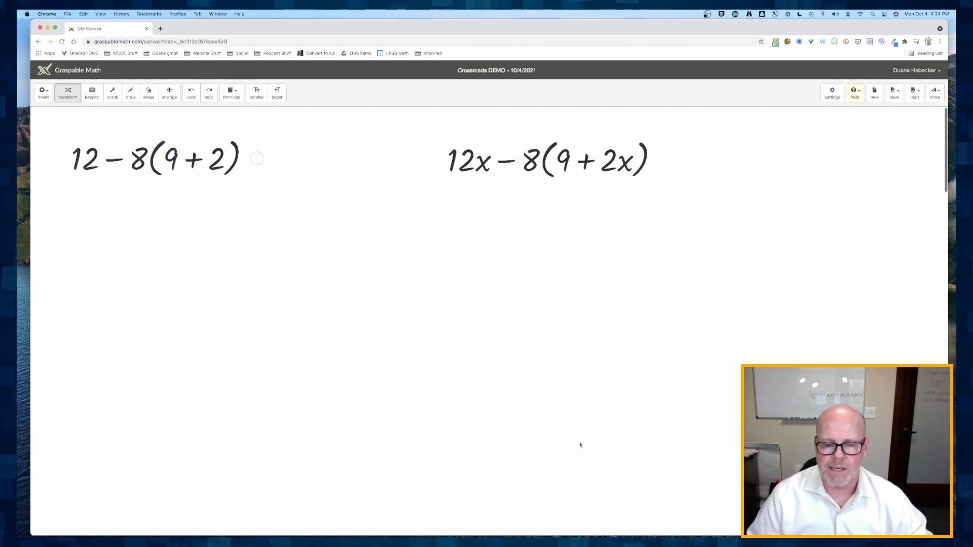
{"action": "left_click_drag", "start_coordinate": [171, 161], "coordinate": [217, 159]}
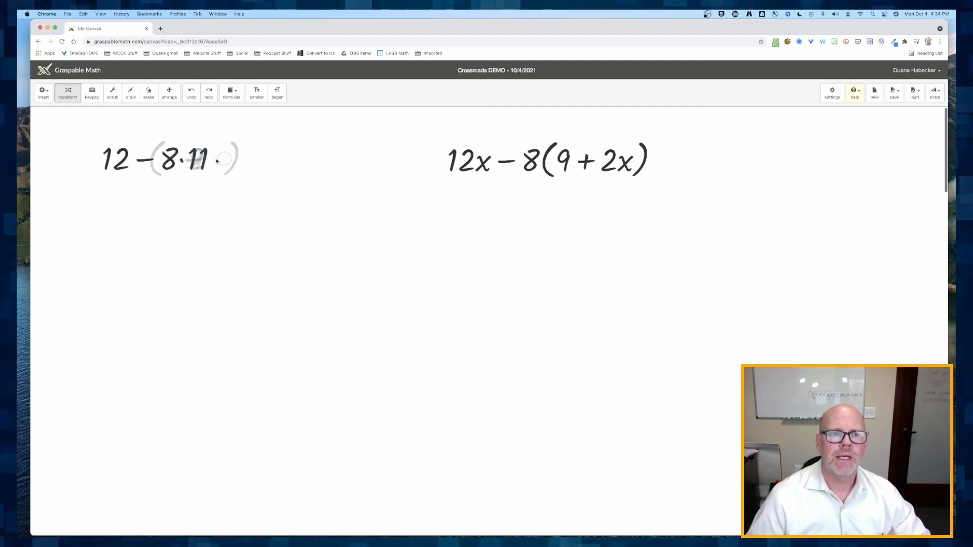
{"action": "key", "text": "ctrl+z"}
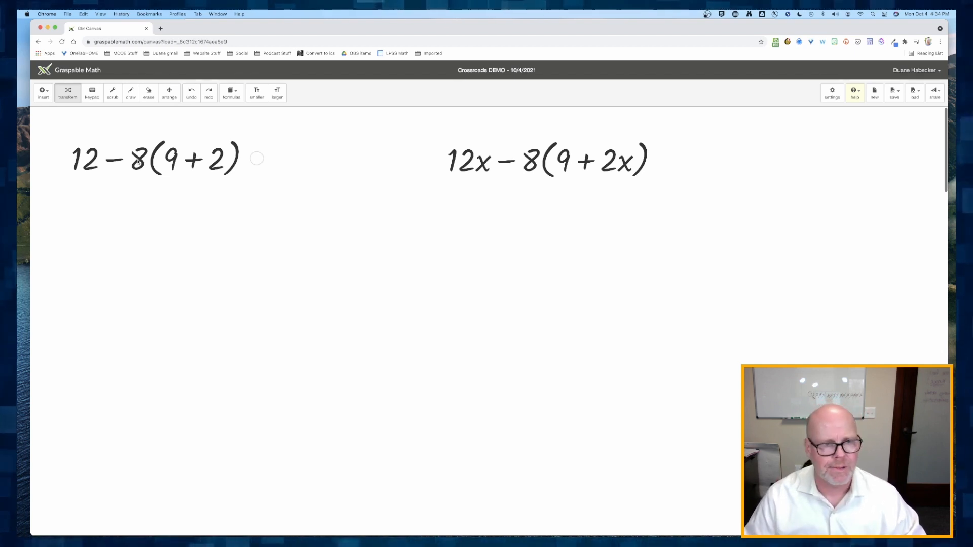
- Distribute the 8 across (9 + 2) and combine 72 + 16, then undo both steps
{"action": "left_click_drag", "start_coordinate": [138, 161], "coordinate": [174, 163]}
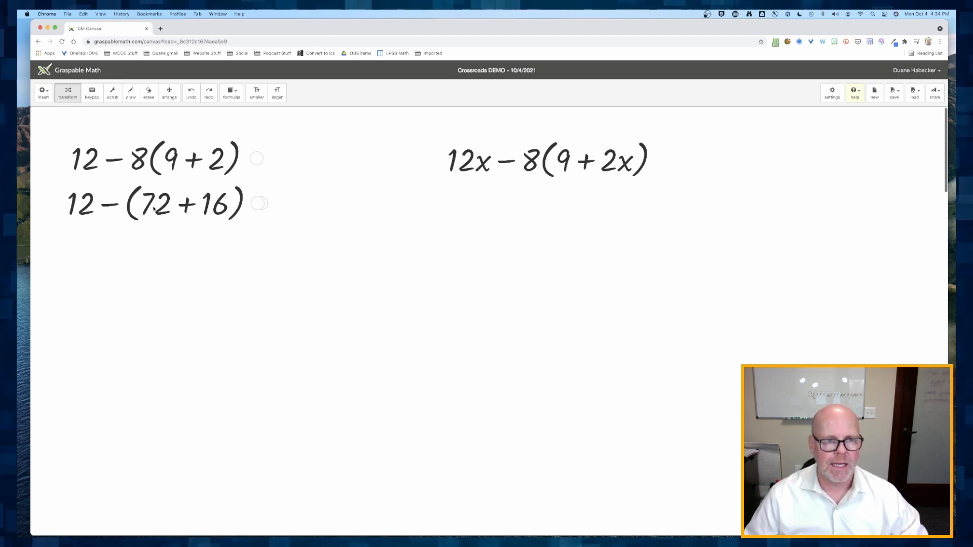
{"action": "left_click_drag", "start_coordinate": [153, 209], "coordinate": [214, 209]}
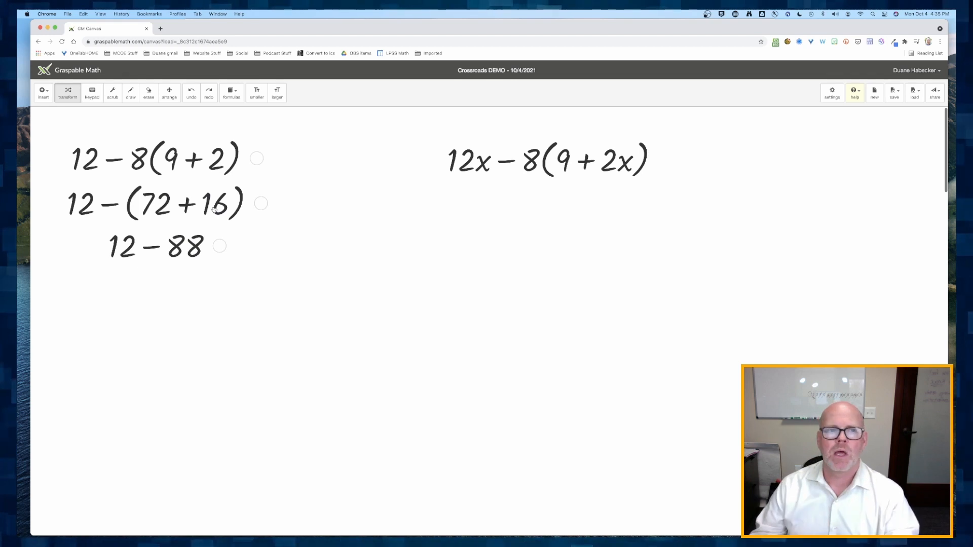
{"action": "left_click", "coordinate": [191, 93]}
{"action": "left_click", "coordinate": [191, 93]}
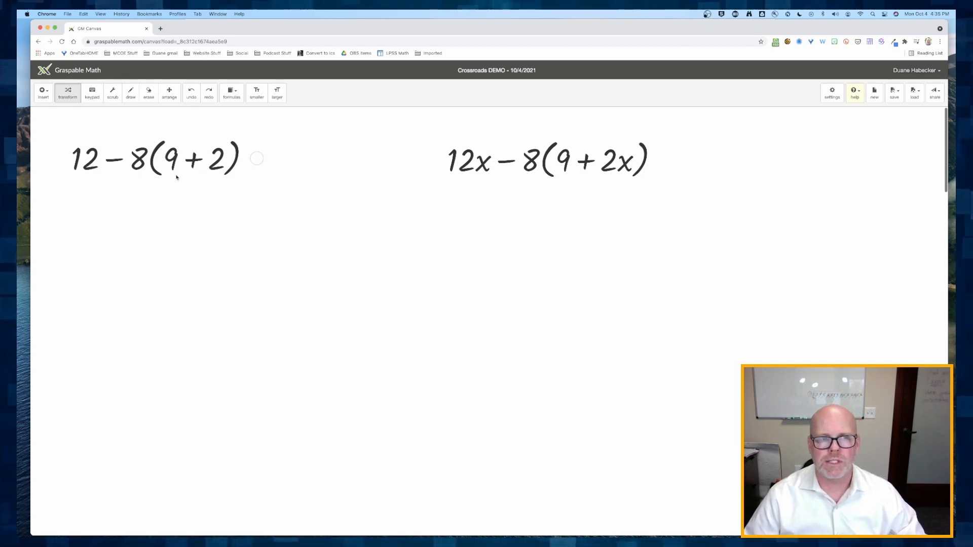
- Add 9 and 2 inside the parentheses of 12 − 8(9 + 2)
{"action": "left_click_drag", "start_coordinate": [171, 161], "coordinate": [199, 162]}
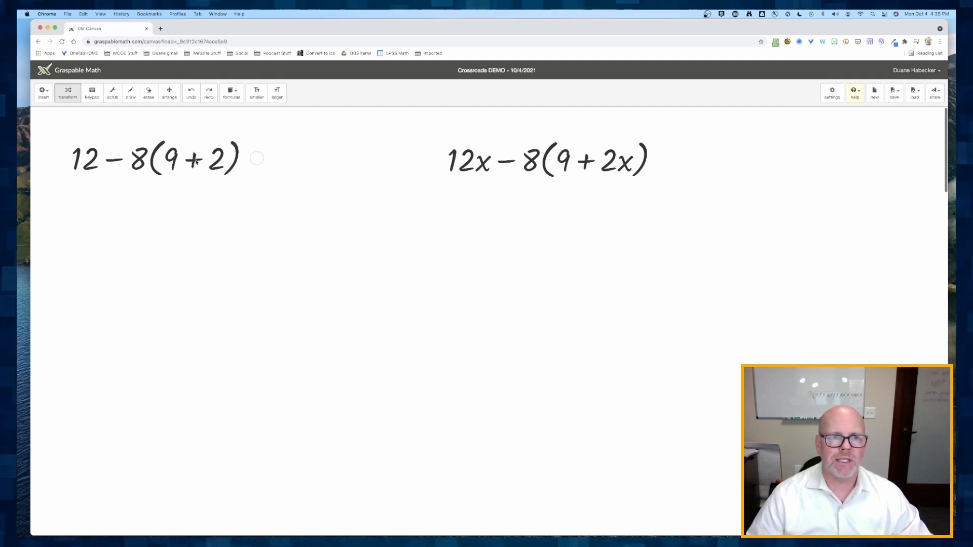
{"action": "left_click", "coordinate": [194, 162]}
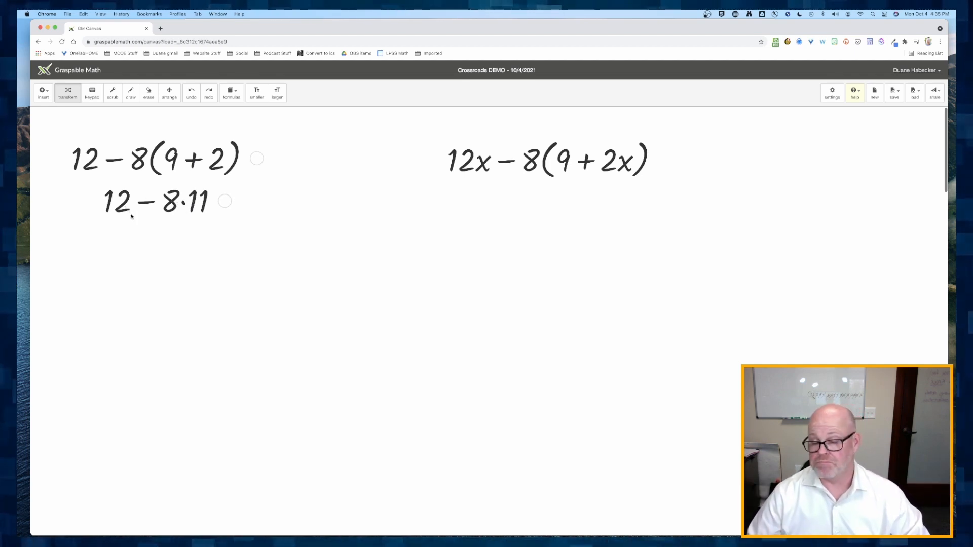
- Try factoring 4 out of 12 − 8·11, then undo it
{"action": "left_click_drag", "start_coordinate": [121, 206], "coordinate": [175, 205]}
{"action": "left_click_drag", "start_coordinate": [173, 202], "coordinate": [173, 202]}
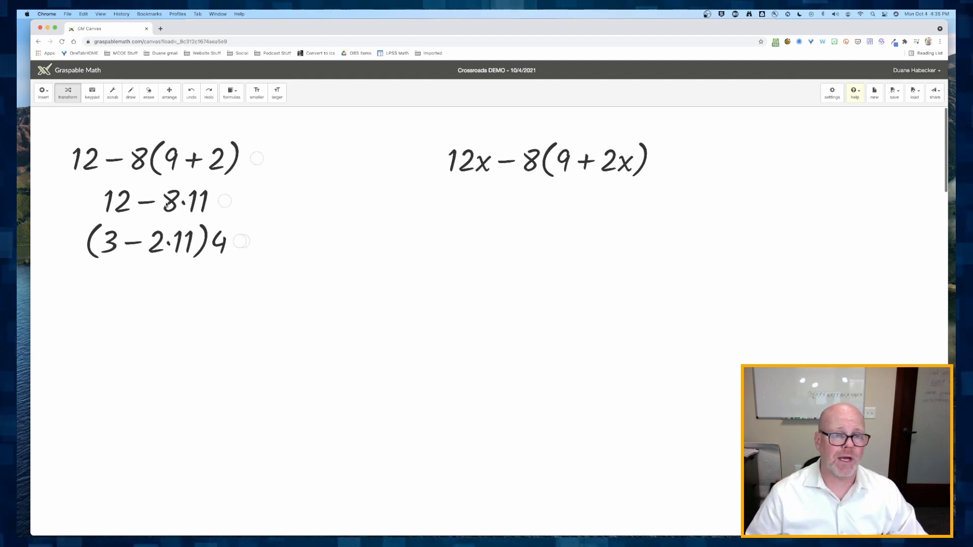
{"action": "left_click", "coordinate": [186, 101]}
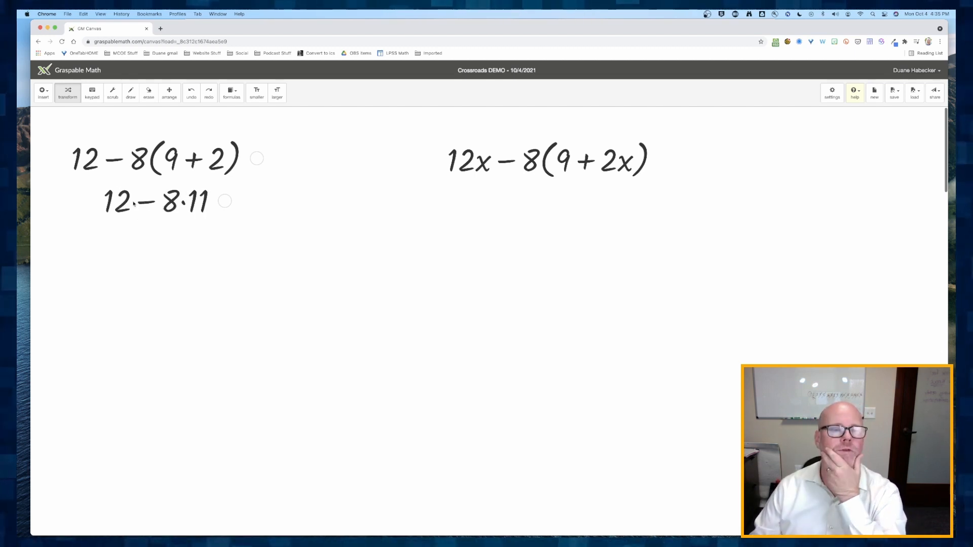
- Multiply 8 by 11, then subtract 88 from 12 to finish the first expression
{"action": "left_click", "coordinate": [184, 204]}
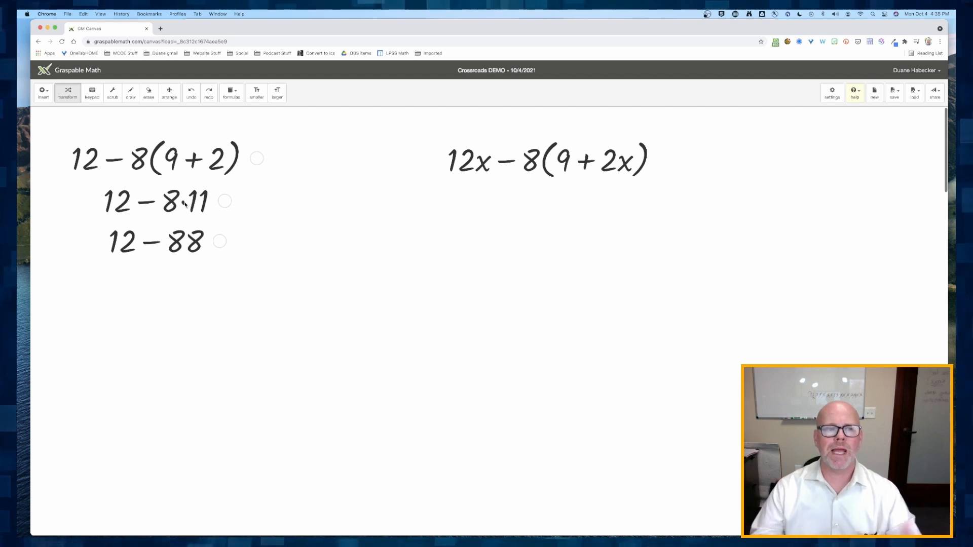
{"action": "left_click", "coordinate": [155, 244]}
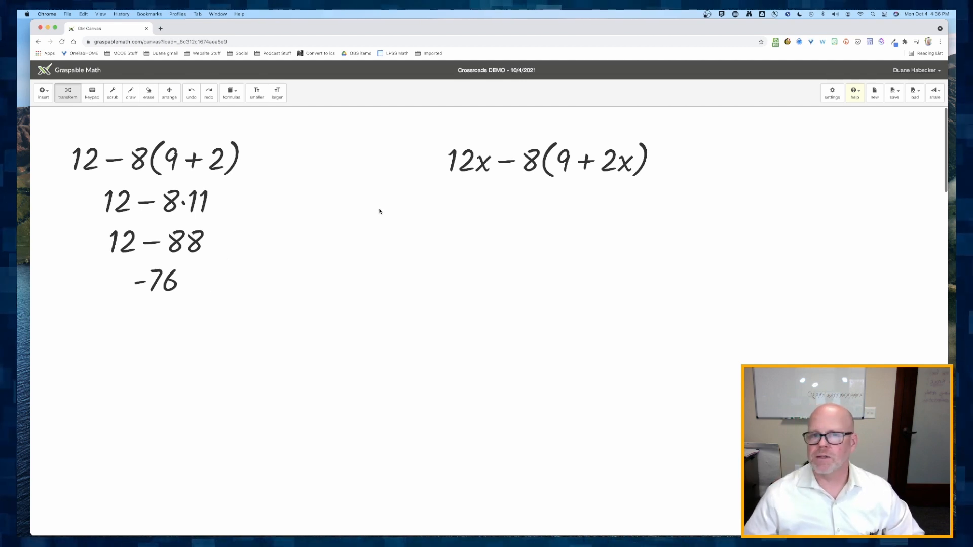
- Enlarge the math text and distribute the 8 across (9 + 2x) in the second expression
{"action": "left_click", "coordinate": [277, 94]}
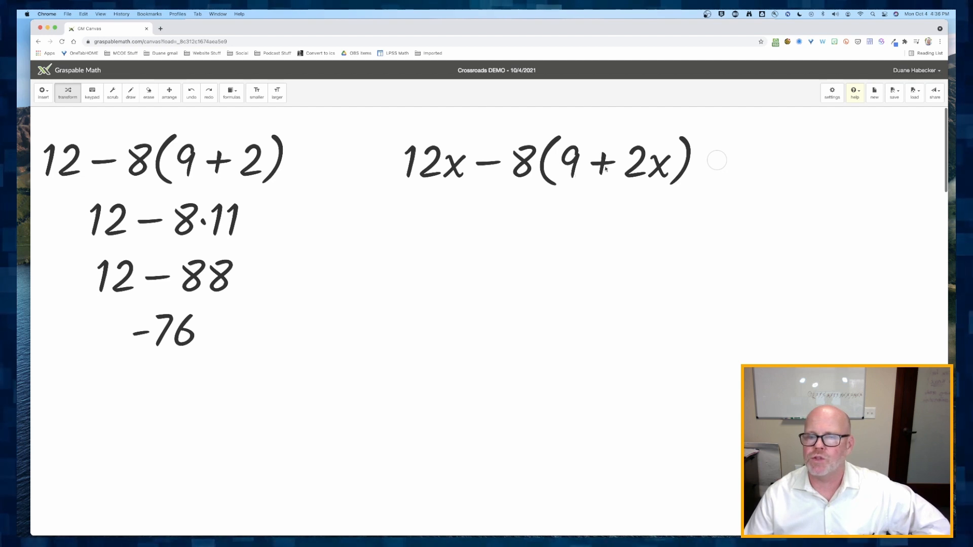
{"action": "left_click_drag", "start_coordinate": [521, 167], "coordinate": [572, 171]}
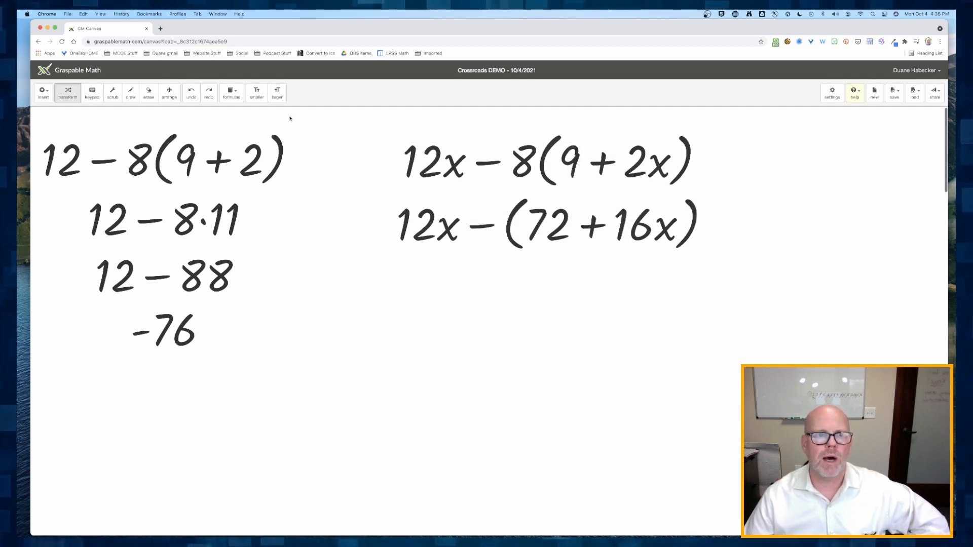
- Undo the distribution, shrink the math text, and distribute the 8 across (9 + 2x) again
{"action": "left_click", "coordinate": [192, 95]}
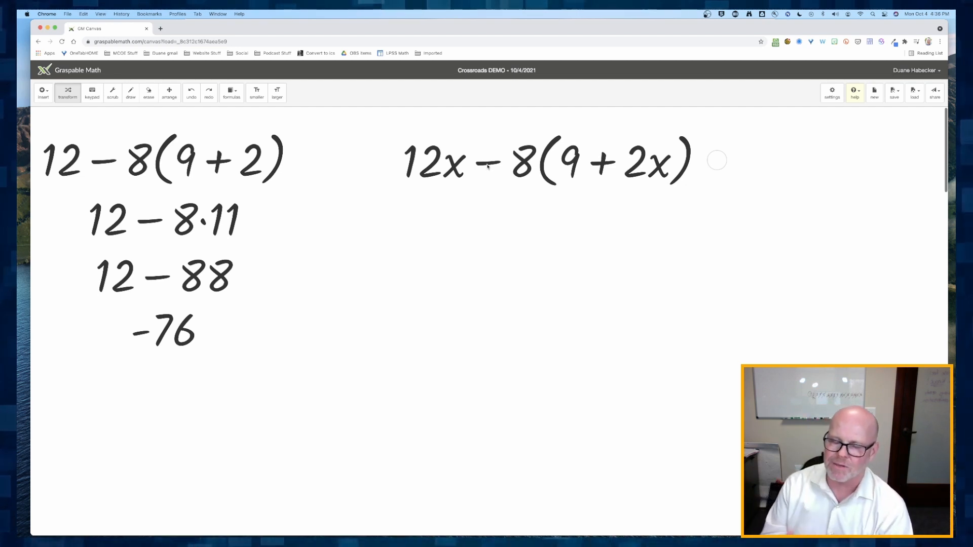
{"action": "left_click", "coordinate": [257, 93]}
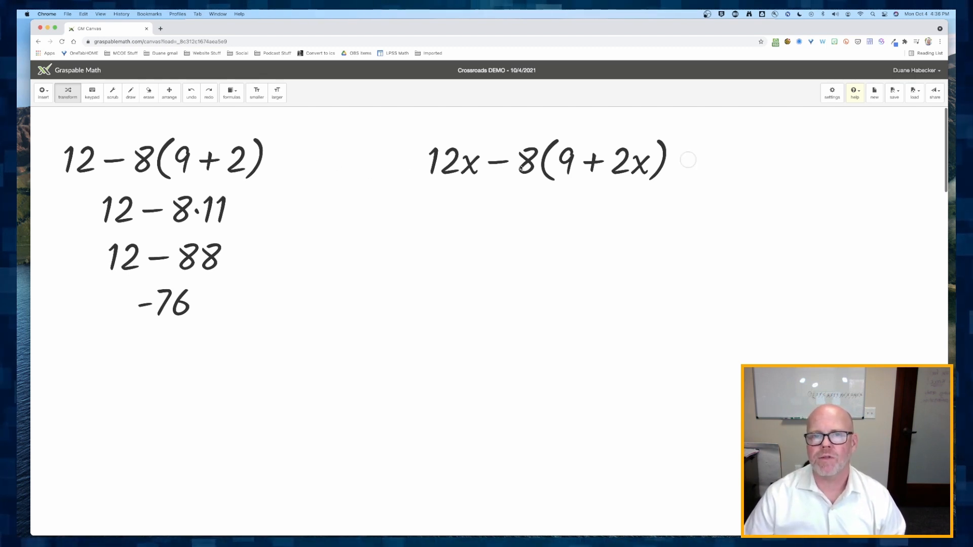
{"action": "left_click_drag", "start_coordinate": [529, 165], "coordinate": [557, 153]}
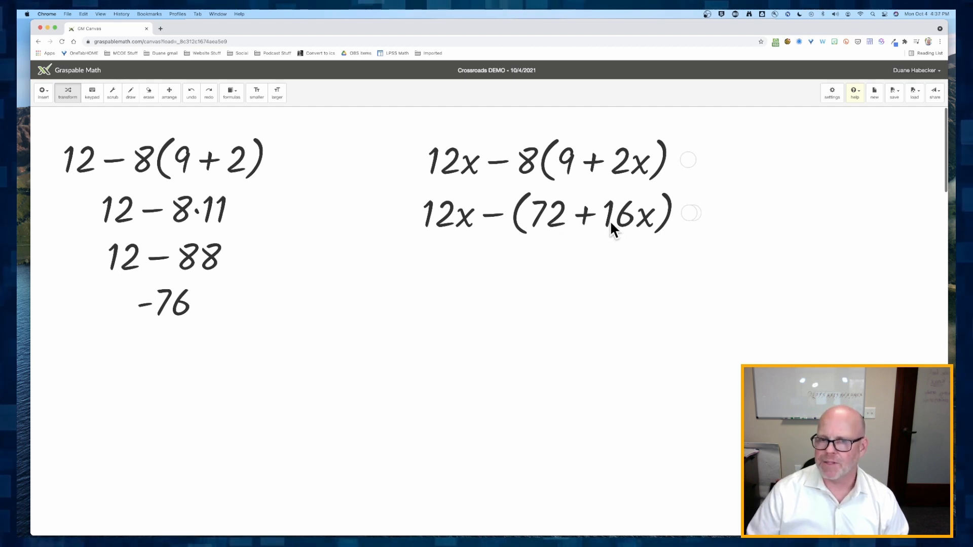
- Remove the parentheses from 12x − (72 + 16x) and combine 12x with −16x
{"action": "left_click", "coordinate": [491, 217]}
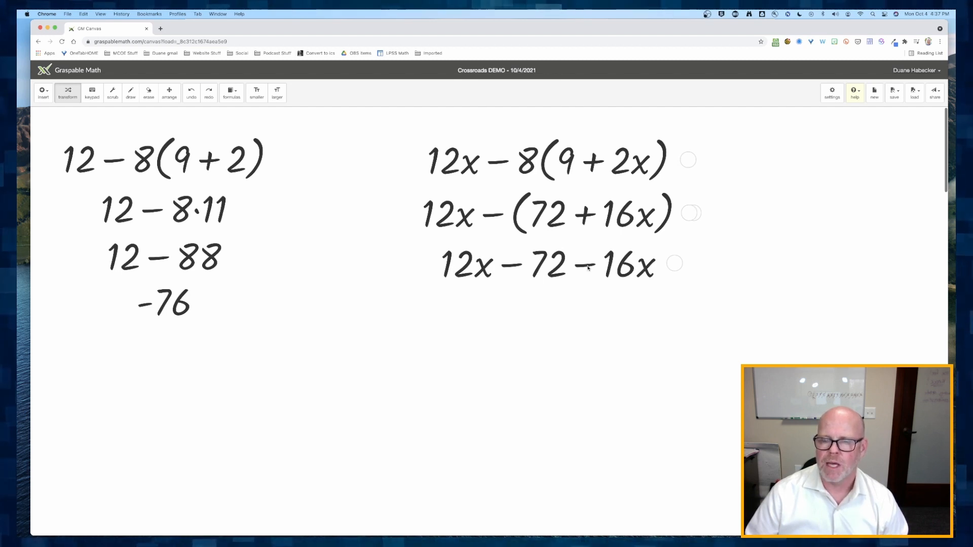
{"action": "left_click_drag", "start_coordinate": [588, 267], "coordinate": [448, 276]}
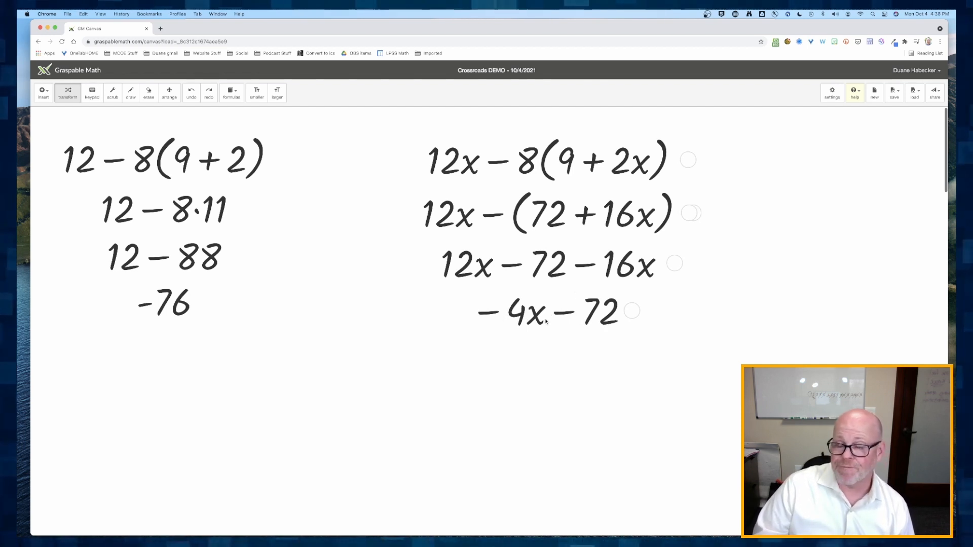
- Factor −4 out of −4x − 72 and move it in front to get −4(x + 18)
{"action": "left_click_drag", "start_coordinate": [517, 317], "coordinate": [609, 318]}
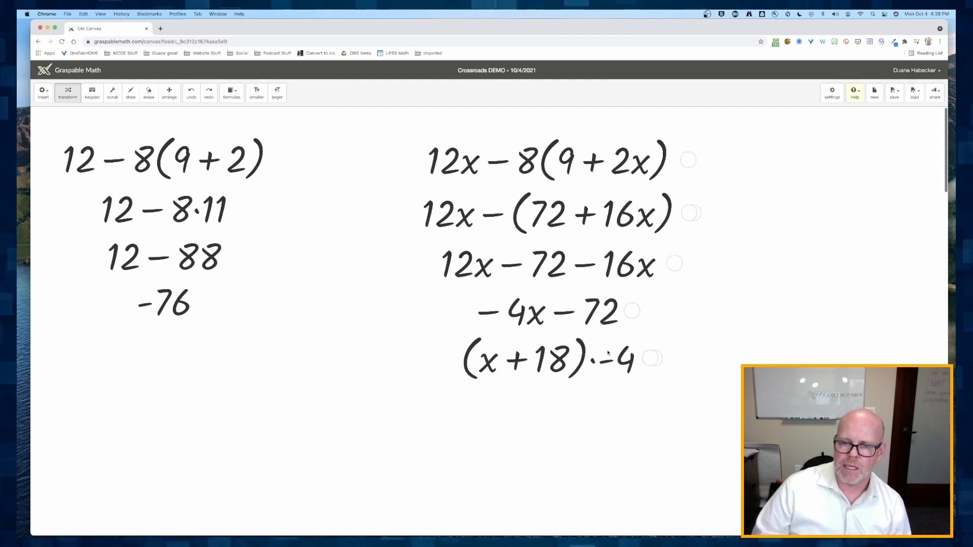
{"action": "left_click", "coordinate": [624, 365]}
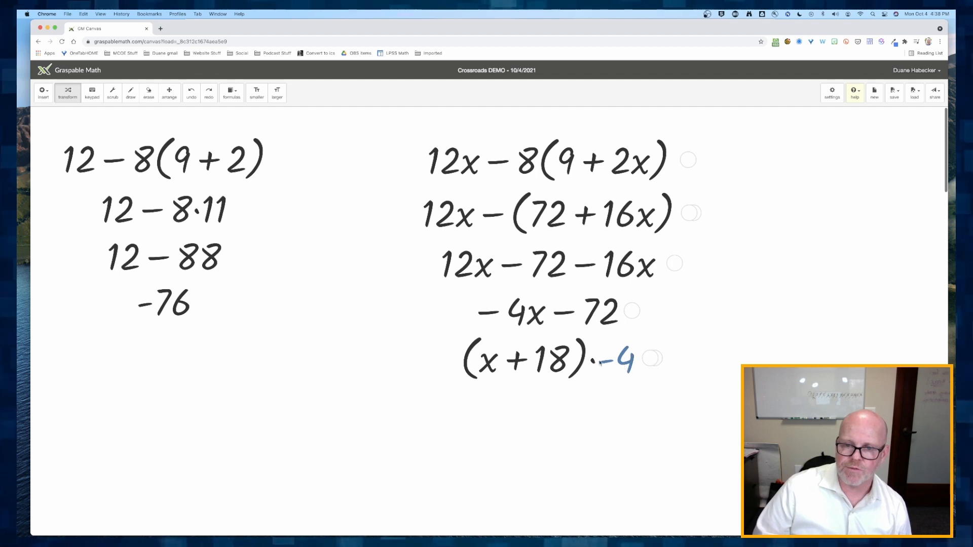
{"action": "left_click_drag", "start_coordinate": [600, 362], "coordinate": [420, 349]}
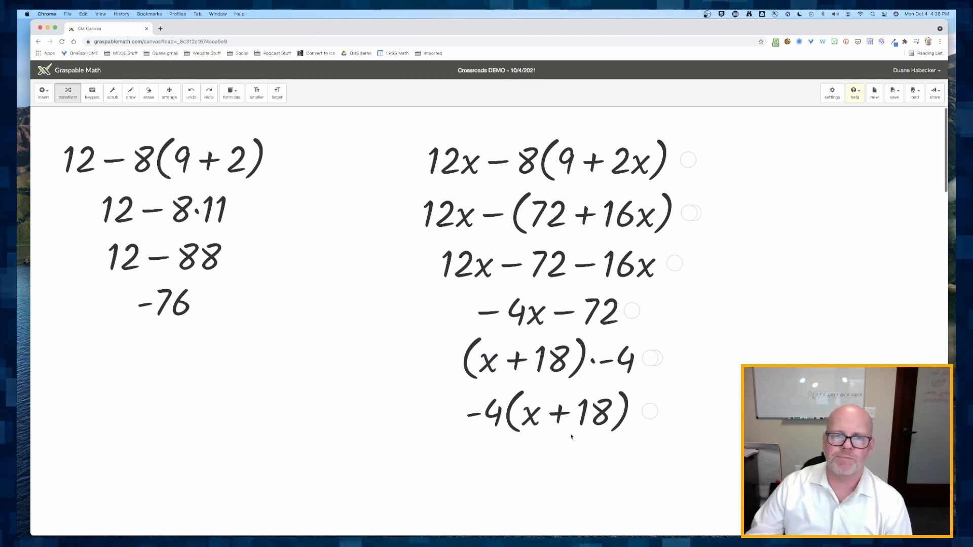
- Move the (x − 3)(2x + 7) expression away from the polynomial expression on the canvas
{"action": "scroll", "coordinate": [239, 345], "scroll_direction": "down", "scroll_amount": 8}
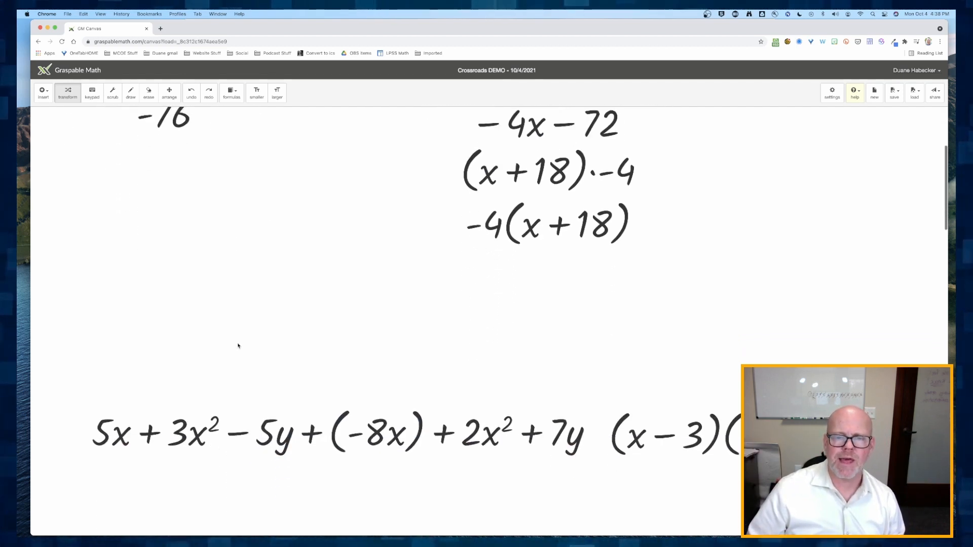
{"action": "scroll", "coordinate": [238, 345], "scroll_direction": "down", "scroll_amount": 3}
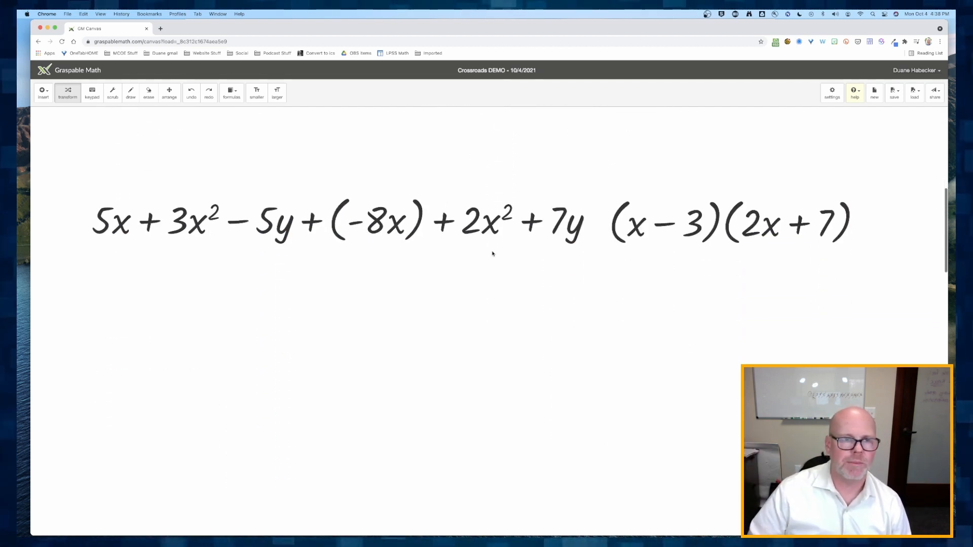
{"action": "left_click", "coordinate": [170, 93]}
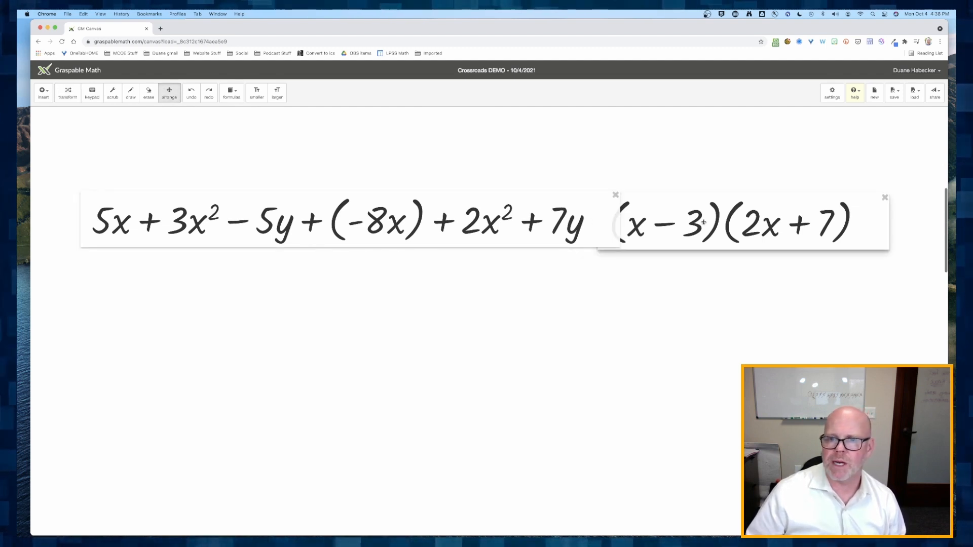
{"action": "left_click_drag", "start_coordinate": [704, 222], "coordinate": [798, 223]}
{"action": "scroll", "coordinate": [648, 260], "scroll_direction": "right", "scroll_amount": 2}
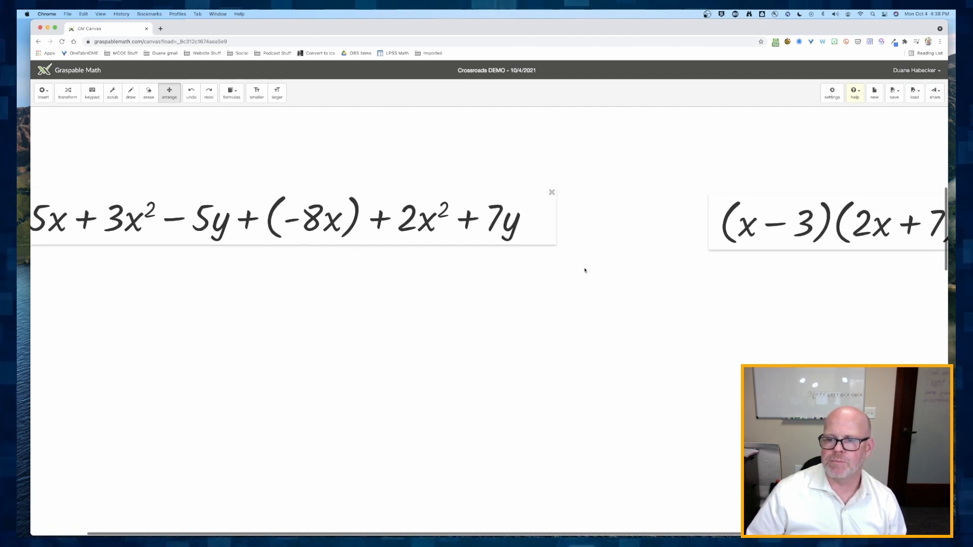
- Combine −5y with 7y and 3x² with 2x² in the polynomial expression
{"action": "scroll", "coordinate": [585, 271], "scroll_direction": "down", "scroll_amount": 5}
{"action": "scroll", "coordinate": [584, 270], "scroll_direction": "up", "scroll_amount": 5}
{"action": "scroll", "coordinate": [584, 270], "scroll_direction": "down", "scroll_amount": 5}
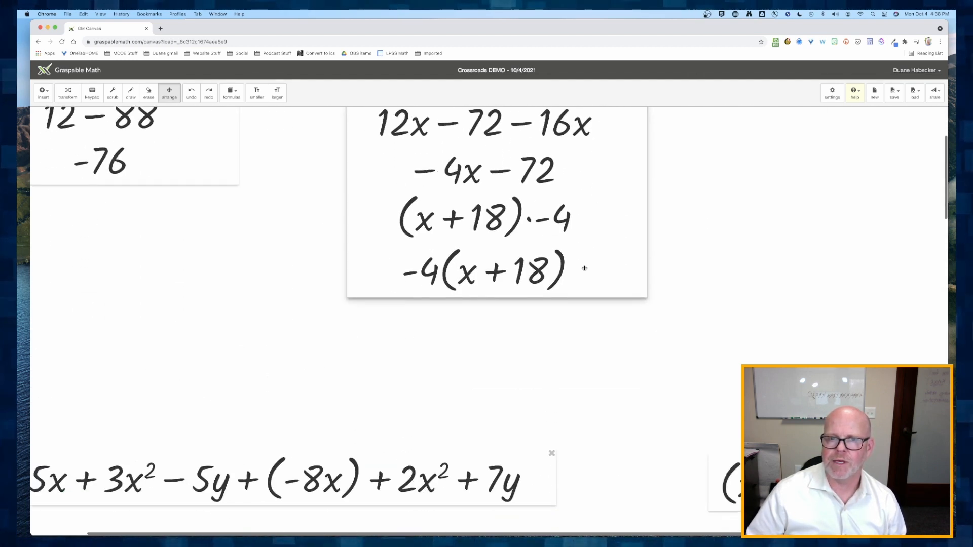
{"action": "scroll", "coordinate": [584, 268], "scroll_direction": "down", "scroll_amount": 2}
{"action": "scroll", "coordinate": [585, 268], "scroll_direction": "right", "scroll_amount": 2}
{"action": "scroll", "coordinate": [586, 269], "scroll_direction": "left", "scroll_amount": 5}
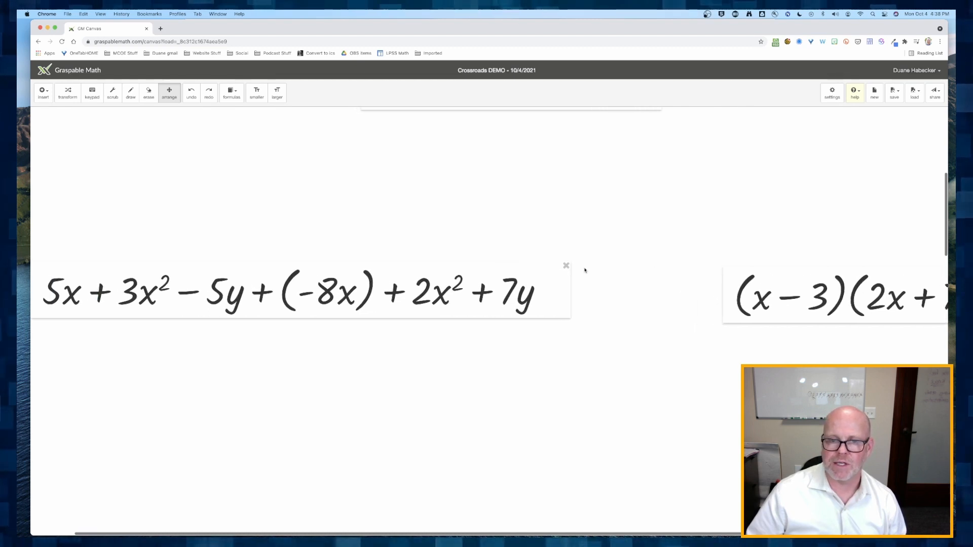
{"action": "left_click", "coordinate": [68, 93]}
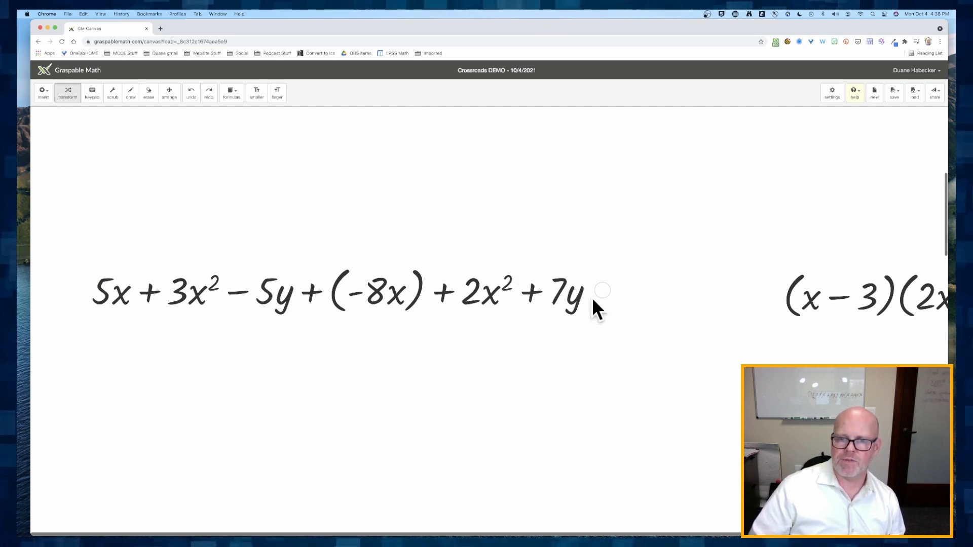
{"action": "left_click_drag", "start_coordinate": [533, 295], "coordinate": [233, 303]}
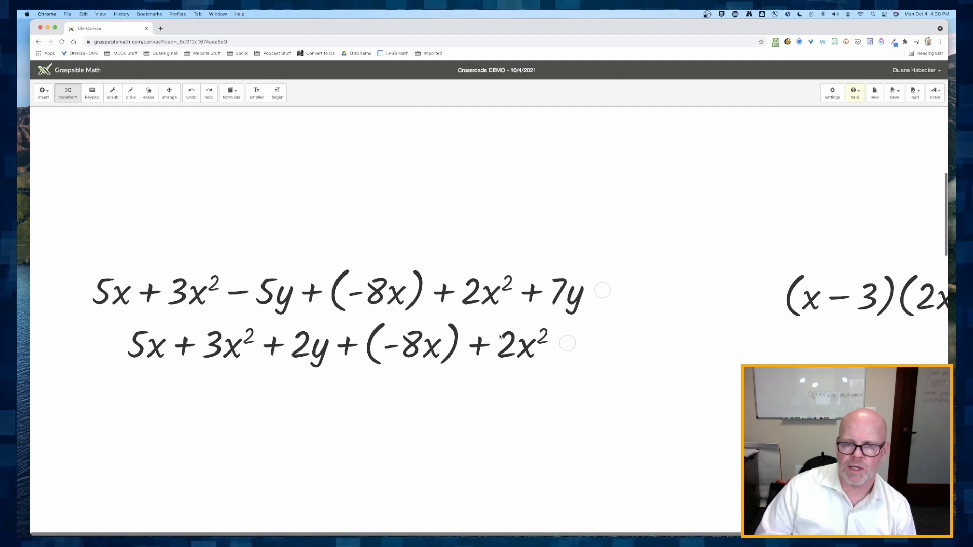
{"action": "left_click_drag", "start_coordinate": [191, 349], "coordinate": [512, 355]}
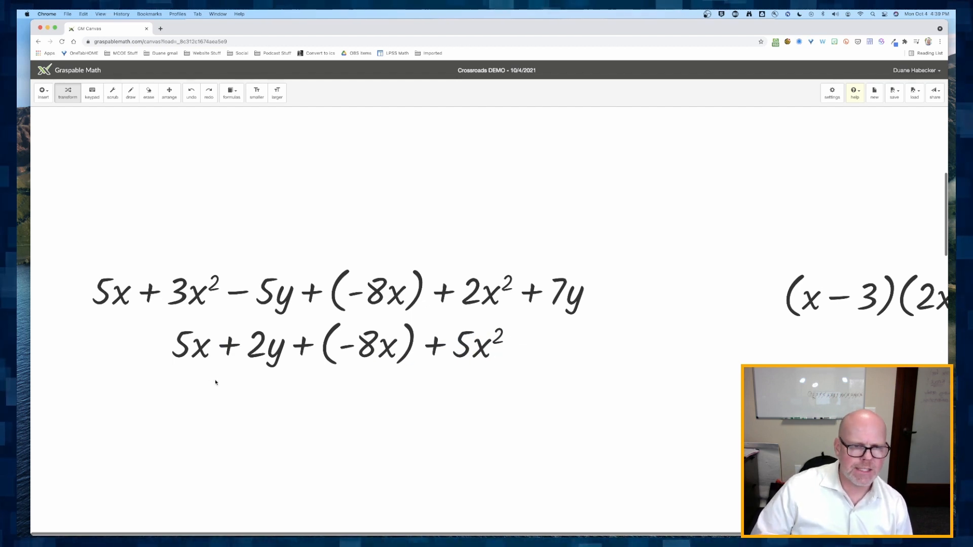
- Remove the parentheses around −8x and turn the plus-minus into subtraction
{"action": "left_click", "coordinate": [304, 348]}
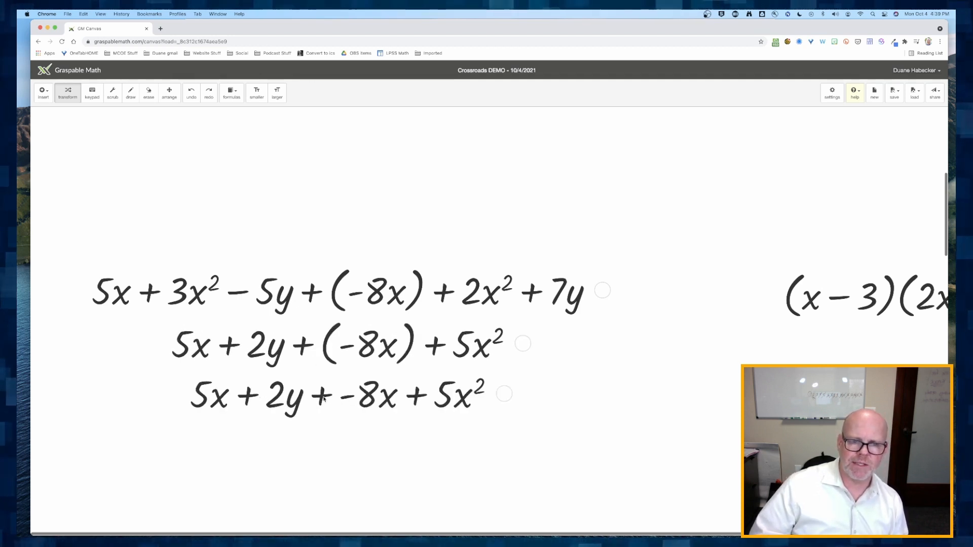
{"action": "left_click", "coordinate": [323, 398]}
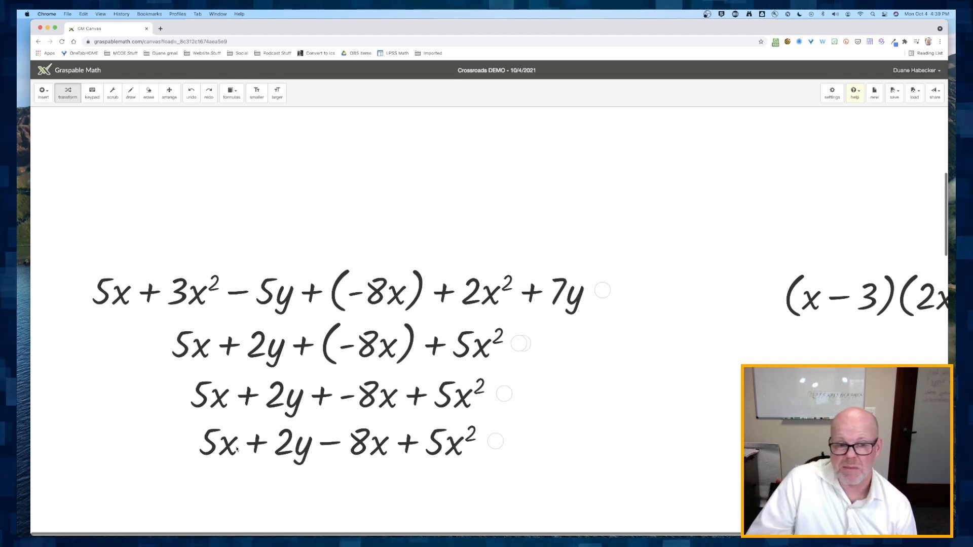
- Combine 5x with −8x and reorder the terms into 5x² − 3x + 2y
{"action": "scroll", "coordinate": [237, 449], "scroll_direction": "down", "scroll_amount": 5}
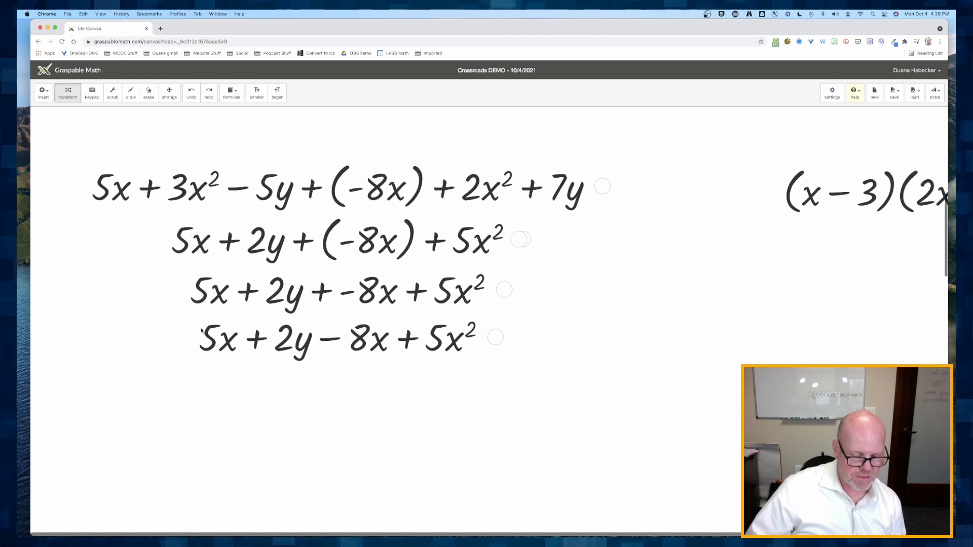
{"action": "left_click_drag", "start_coordinate": [203, 332], "coordinate": [370, 349]}
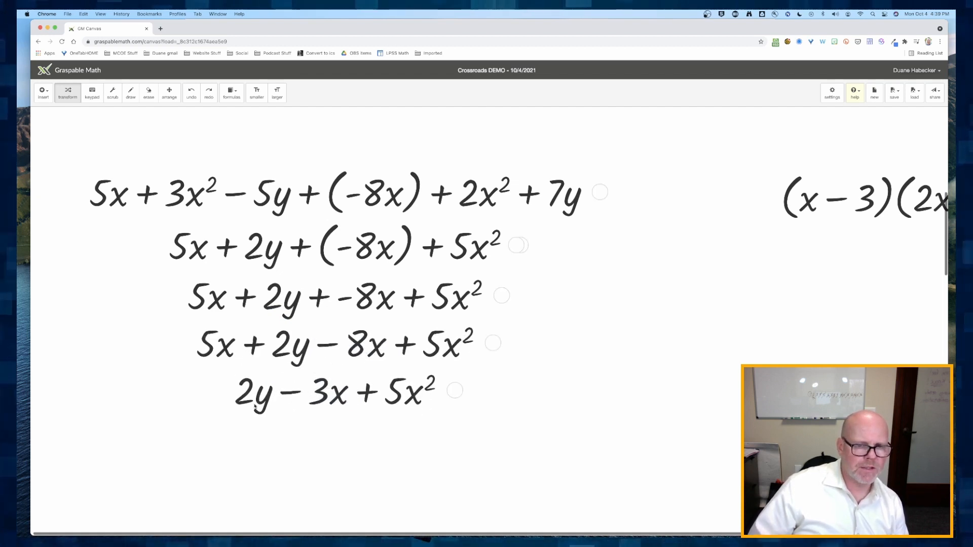
{"action": "left_click_drag", "start_coordinate": [371, 393], "coordinate": [193, 401]}
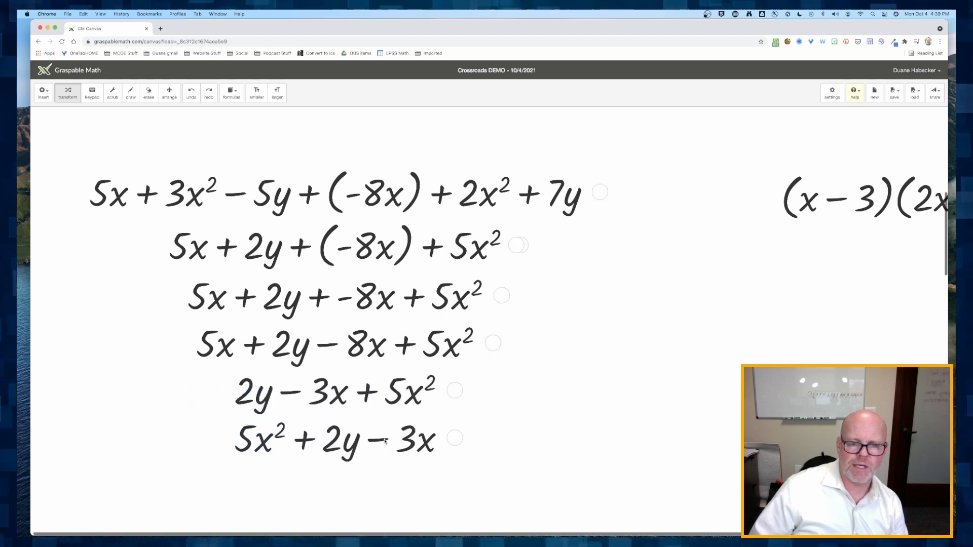
{"action": "left_click_drag", "start_coordinate": [385, 441], "coordinate": [295, 439]}
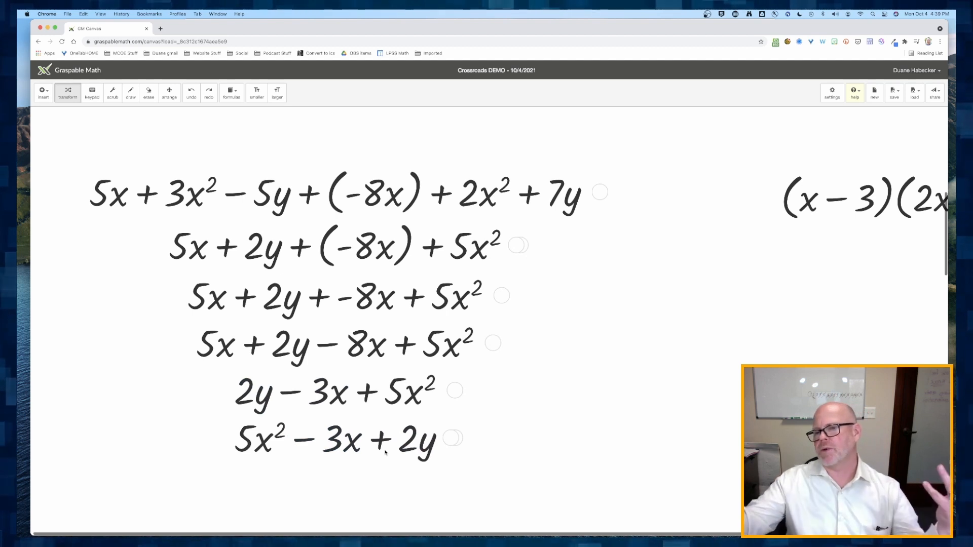
- Rearrange the expression boxes, placing (x − 3)(2x + 7) below the simplified polynomial
{"action": "scroll", "coordinate": [458, 406], "scroll_direction": "right", "scroll_amount": 5}
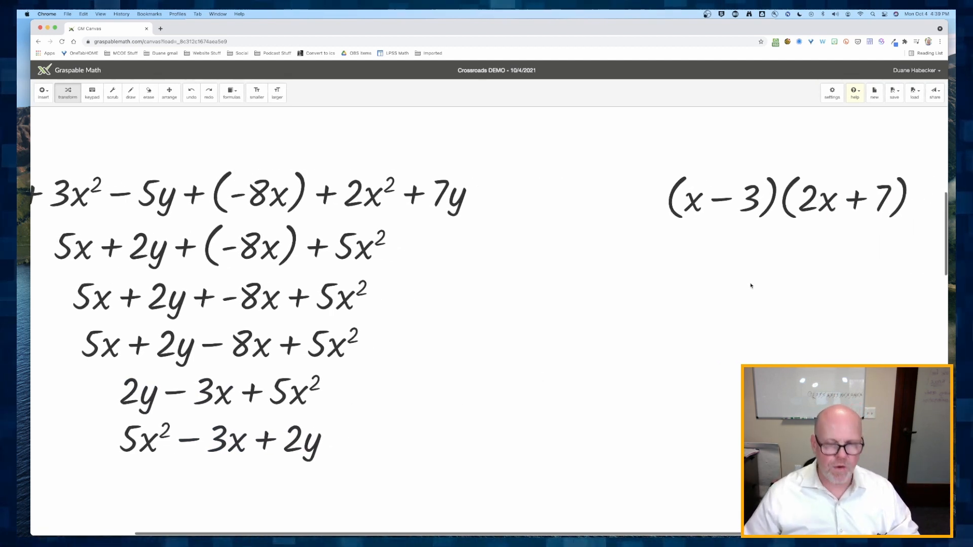
{"action": "left_click", "coordinate": [171, 95]}
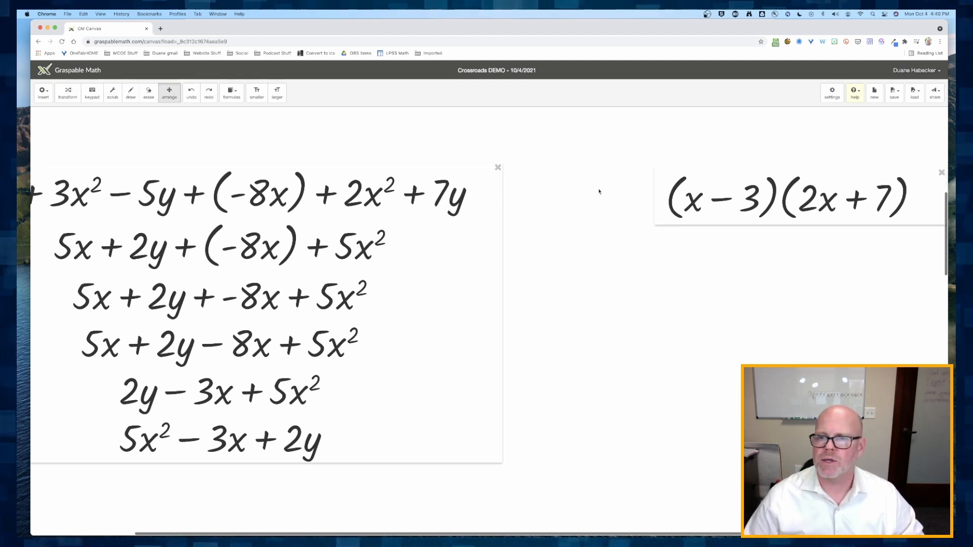
{"action": "left_click_drag", "start_coordinate": [778, 200], "coordinate": [658, 486]}
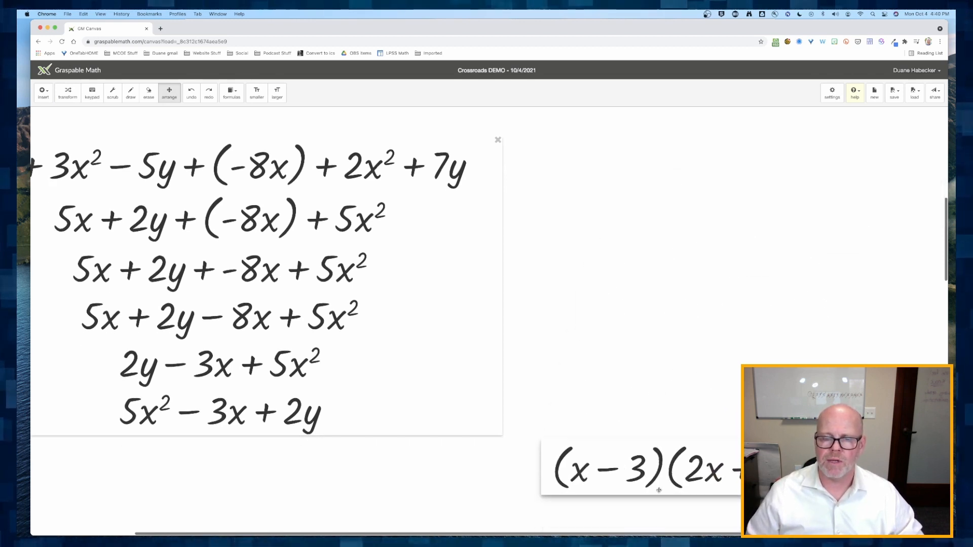
{"action": "scroll", "coordinate": [658, 486], "scroll_direction": "down", "scroll_amount": 5}
{"action": "left_click_drag", "start_coordinate": [442, 318], "coordinate": [458, 477]}
{"action": "left_click_drag", "start_coordinate": [217, 326], "coordinate": [225, 471]}
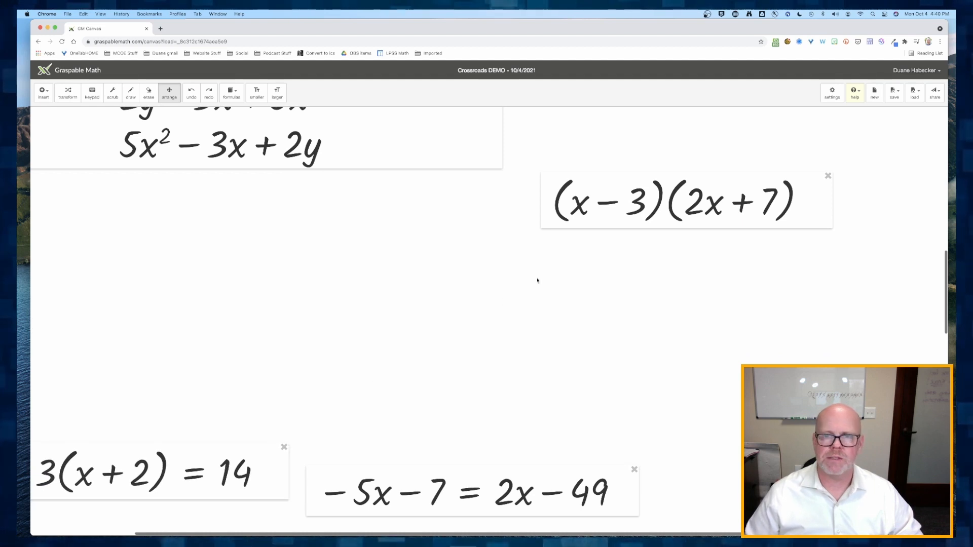
{"action": "left_click_drag", "start_coordinate": [694, 180], "coordinate": [645, 186]}
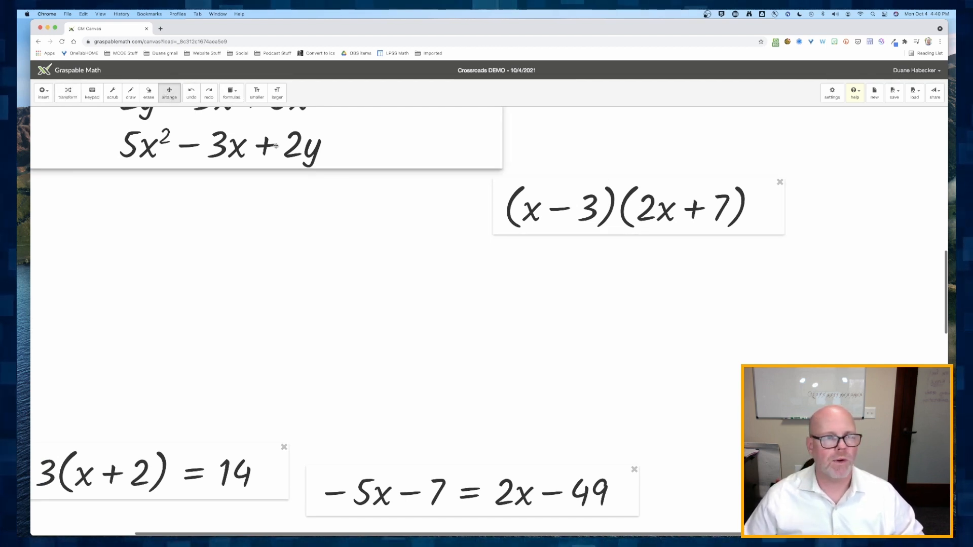
- Distribute (x − 3) across the terms of (2x + 7)
{"action": "left_click", "coordinate": [69, 93]}
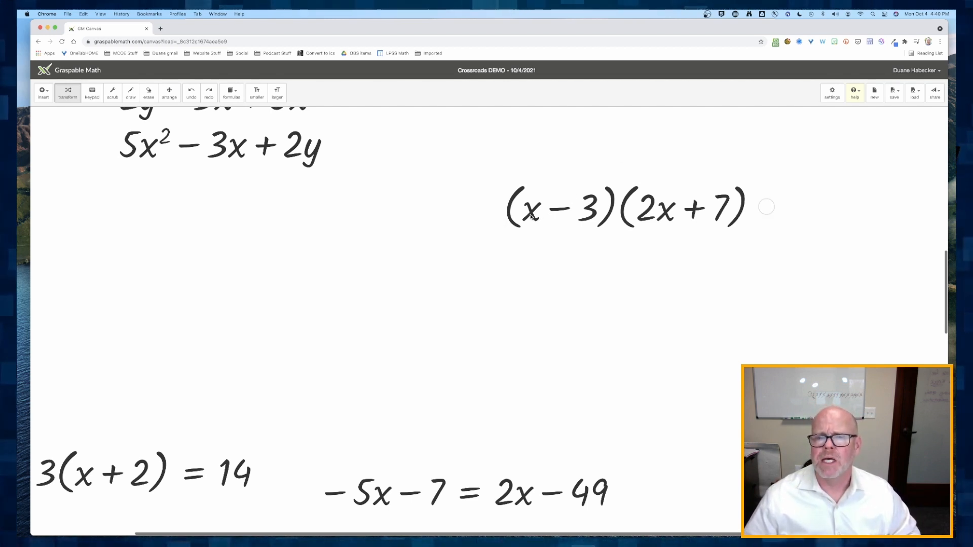
{"action": "left_click_drag", "start_coordinate": [531, 216], "coordinate": [613, 233]}
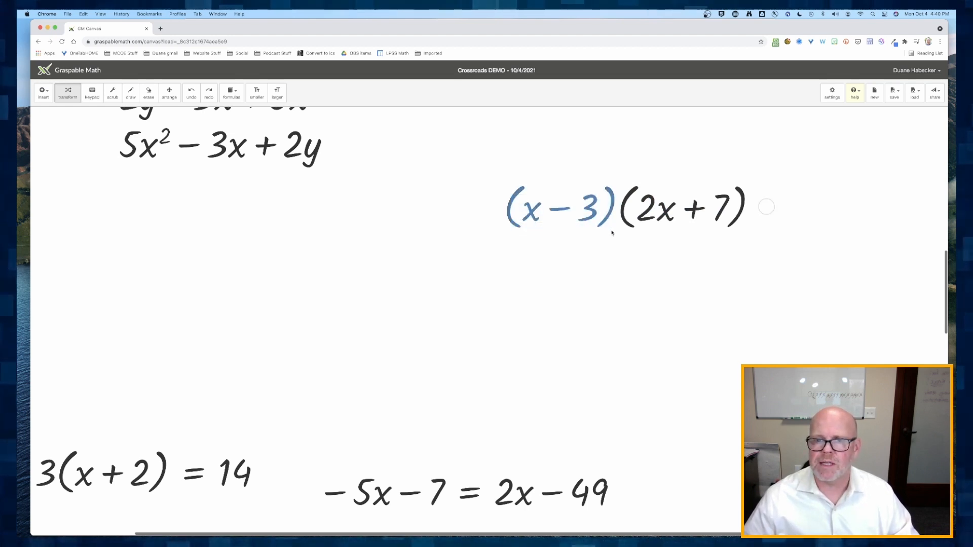
{"action": "left_click_drag", "start_coordinate": [554, 216], "coordinate": [681, 208]}
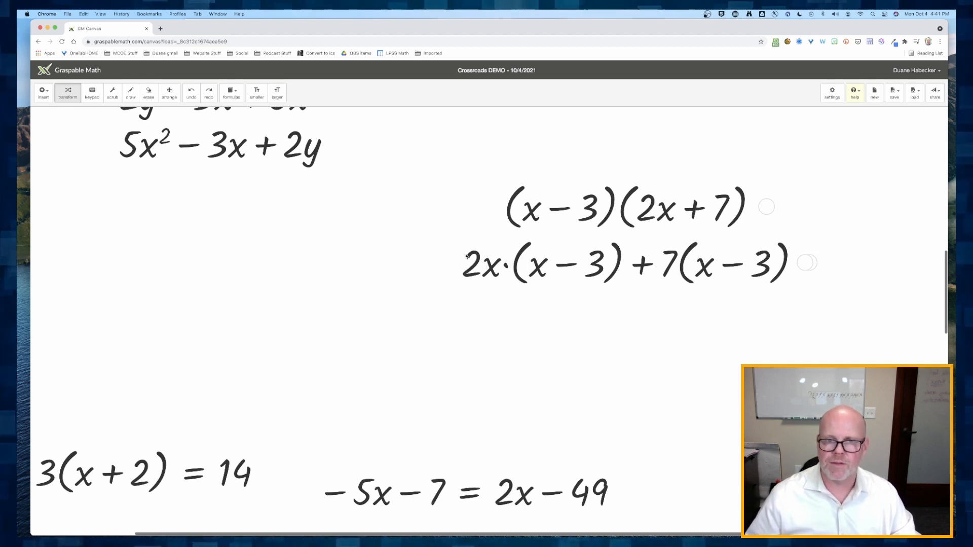
- Distribute 2x and 7 across each (x − 3) factor
{"action": "left_click_drag", "start_coordinate": [466, 256], "coordinate": [552, 267]}
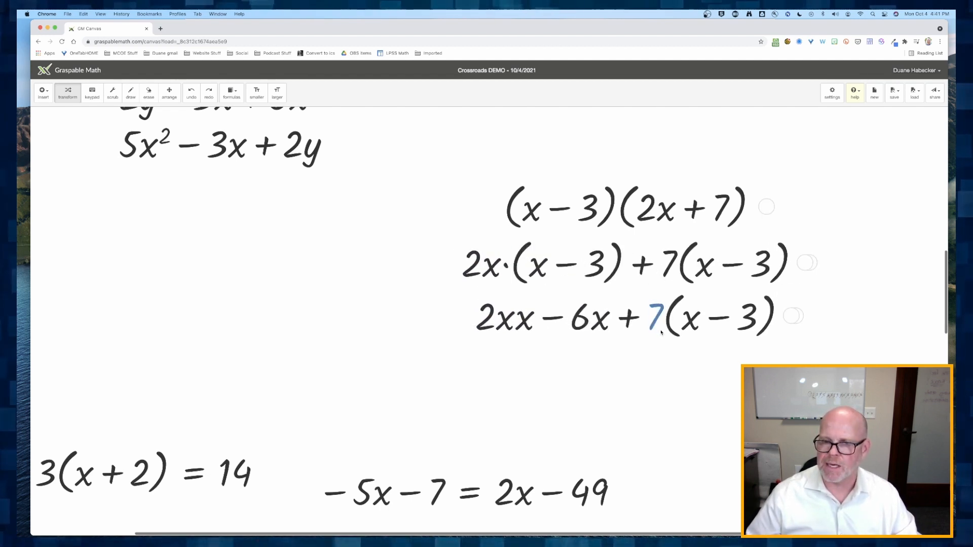
{"action": "left_click_drag", "start_coordinate": [662, 333], "coordinate": [692, 317]}
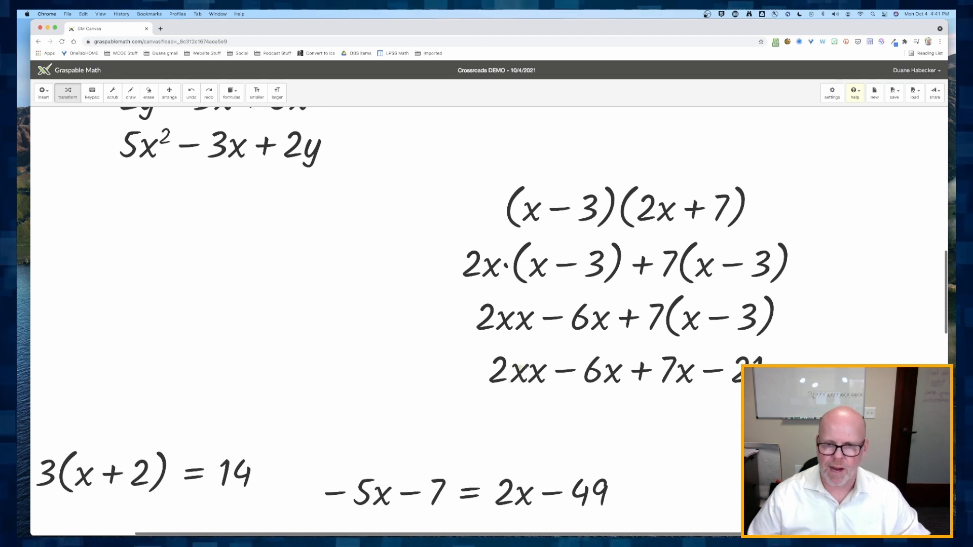
- Rewrite 2x·x as 2x² in the expanded expression
{"action": "left_click_drag", "start_coordinate": [521, 369], "coordinate": [536, 375]}
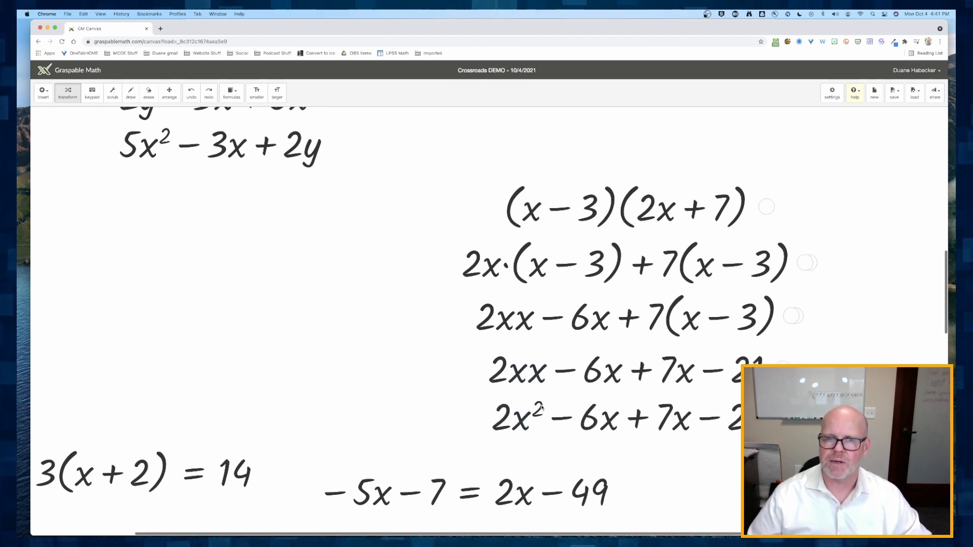
{"action": "scroll", "coordinate": [468, 440], "scroll_direction": "down", "scroll_amount": 5}
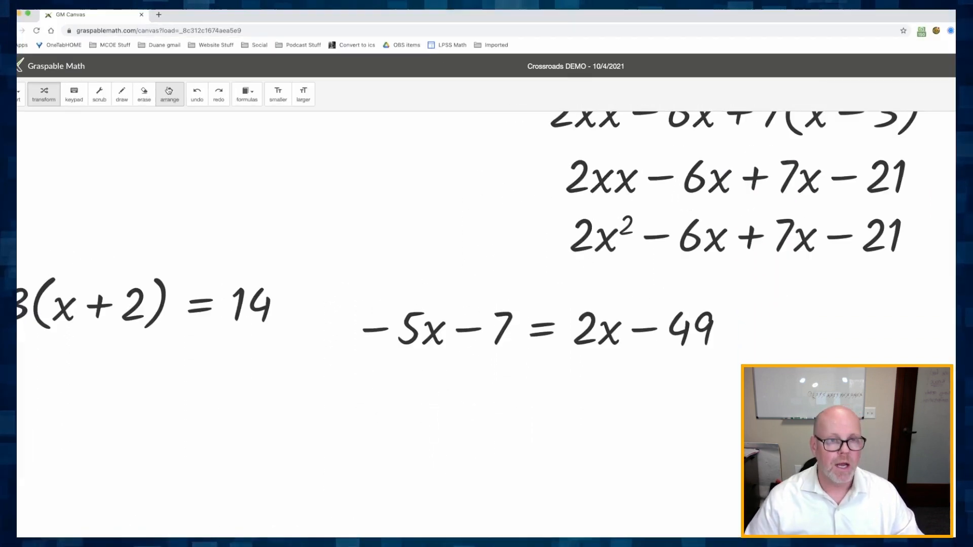
- Move the −5x − 7 = 2x − 49 box beside the left edge, below 3(x + 2) = 14
{"action": "left_click", "coordinate": [170, 96]}
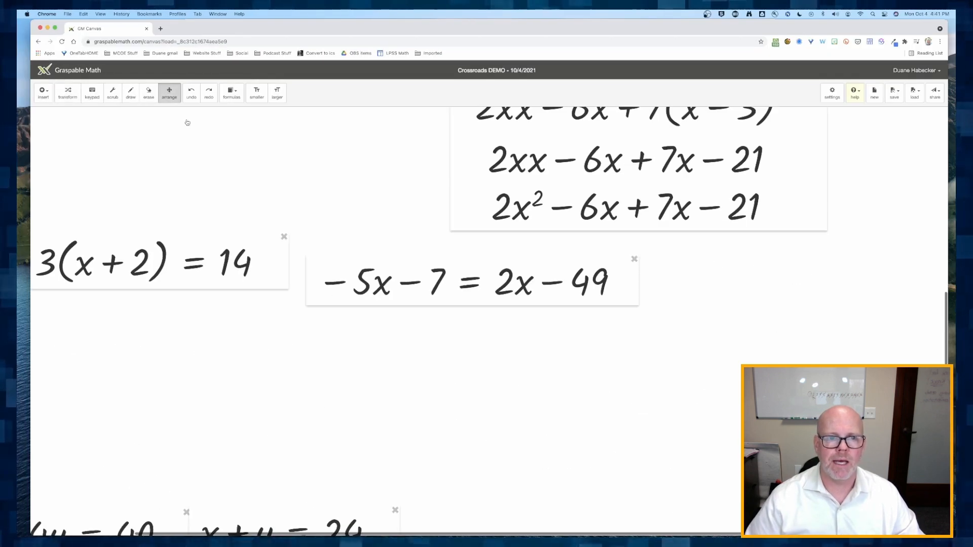
{"action": "left_click_drag", "start_coordinate": [468, 295], "coordinate": [208, 361]}
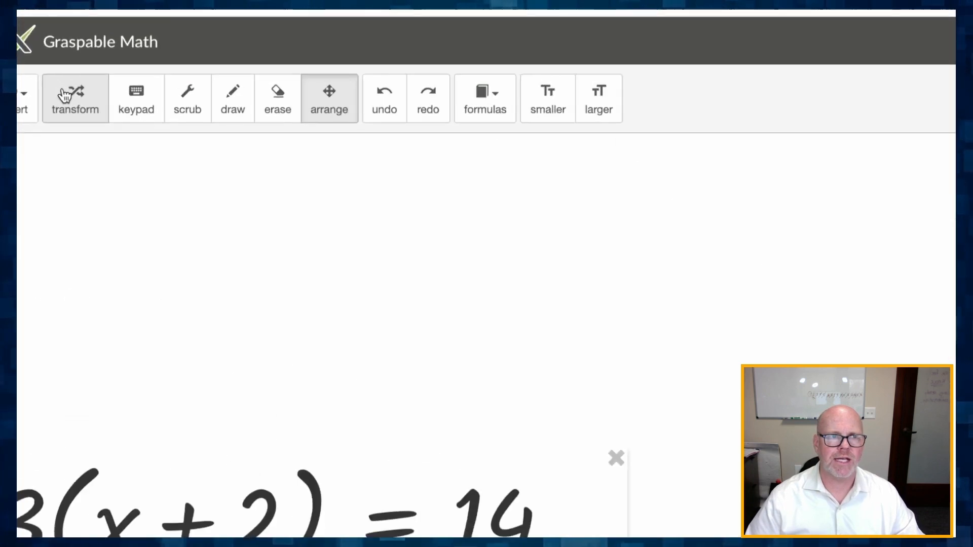
{"action": "left_click", "coordinate": [65, 99]}
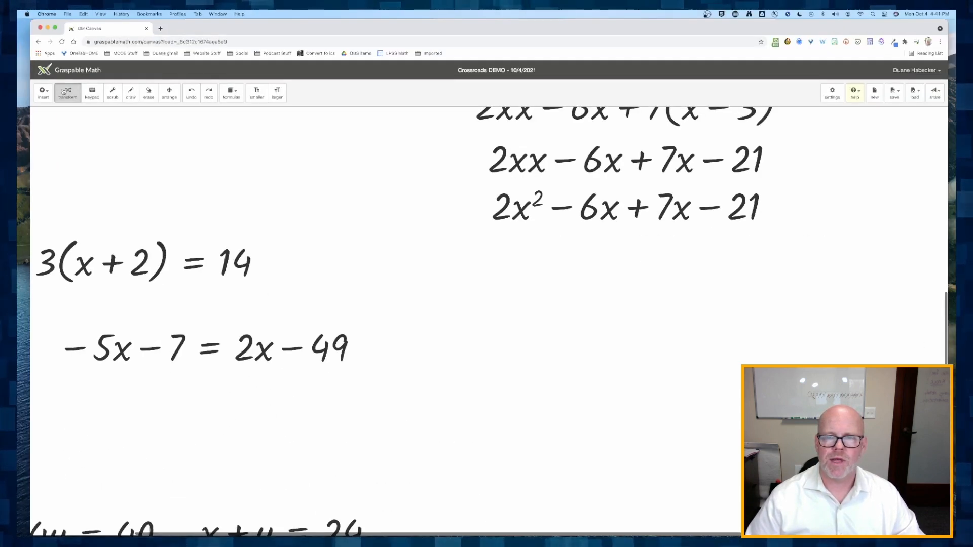
- Combine the like terms −6x and 7x in 2x² − 6x + 7x − 21 to get 2x² + x − 21
{"action": "scroll", "coordinate": [463, 154], "scroll_direction": "up", "scroll_amount": 5}
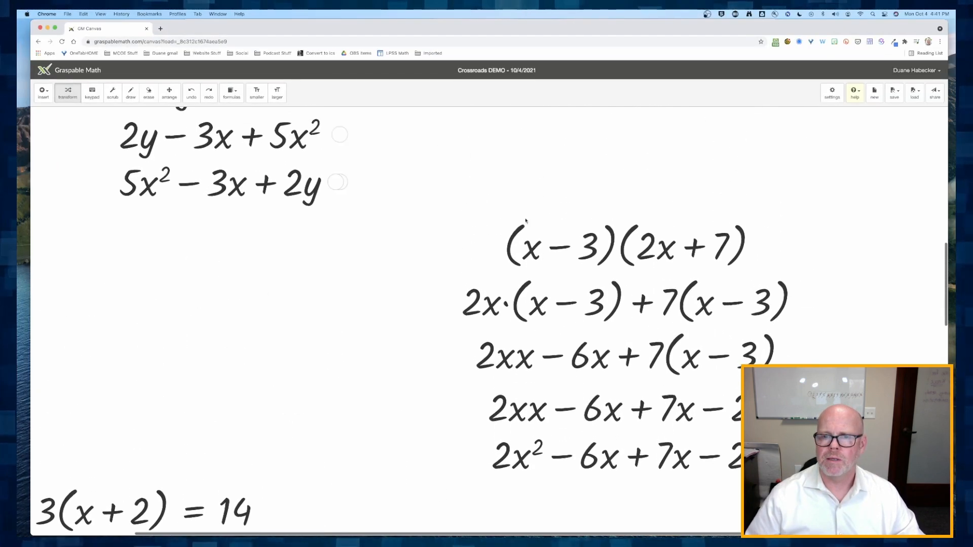
{"action": "scroll", "coordinate": [521, 224], "scroll_direction": "down", "scroll_amount": 2}
{"action": "scroll", "coordinate": [595, 257], "scroll_direction": "down", "scroll_amount": 3}
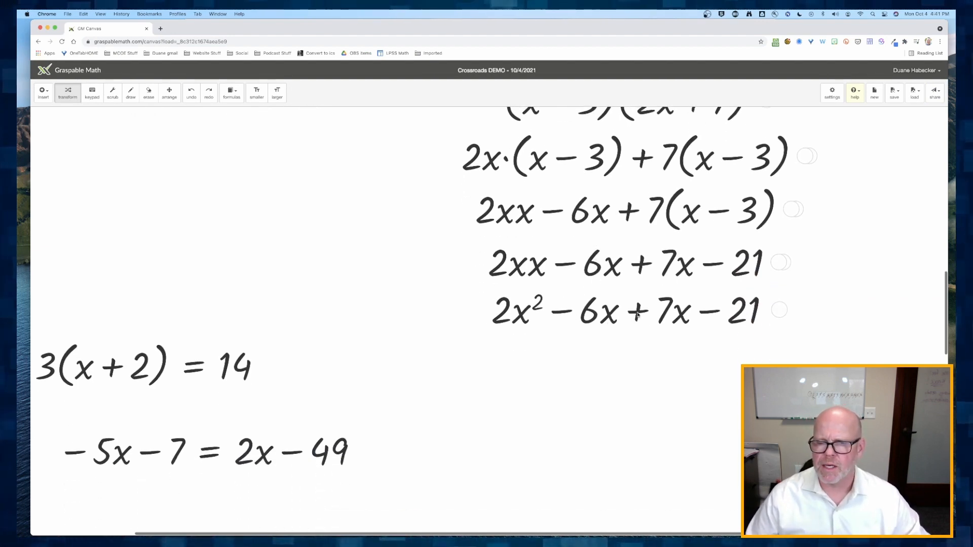
{"action": "left_click_drag", "start_coordinate": [637, 315], "coordinate": [559, 313]}
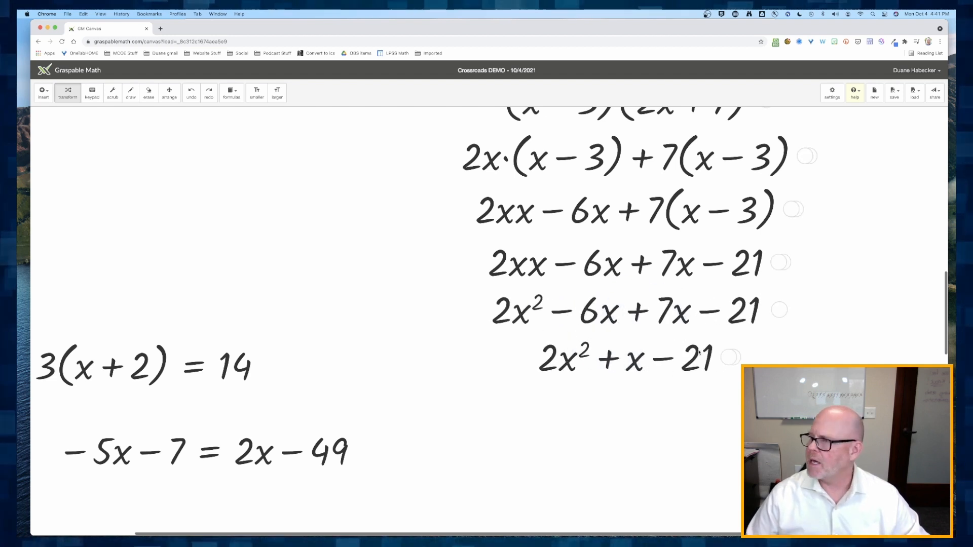
- Rearrange the boxes, placing −5x − 7 = 2x − 49 right, 8 − 3(x + 2) = 14 left, and spacing the two system equations
{"action": "scroll", "coordinate": [659, 366], "scroll_direction": "up", "scroll_amount": 2}
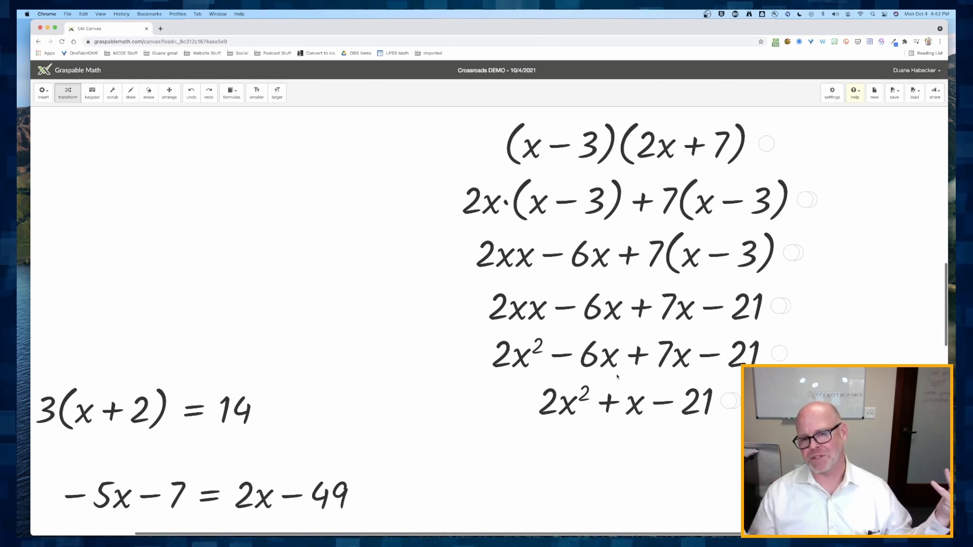
{"action": "scroll", "coordinate": [609, 371], "scroll_direction": "down", "scroll_amount": 5}
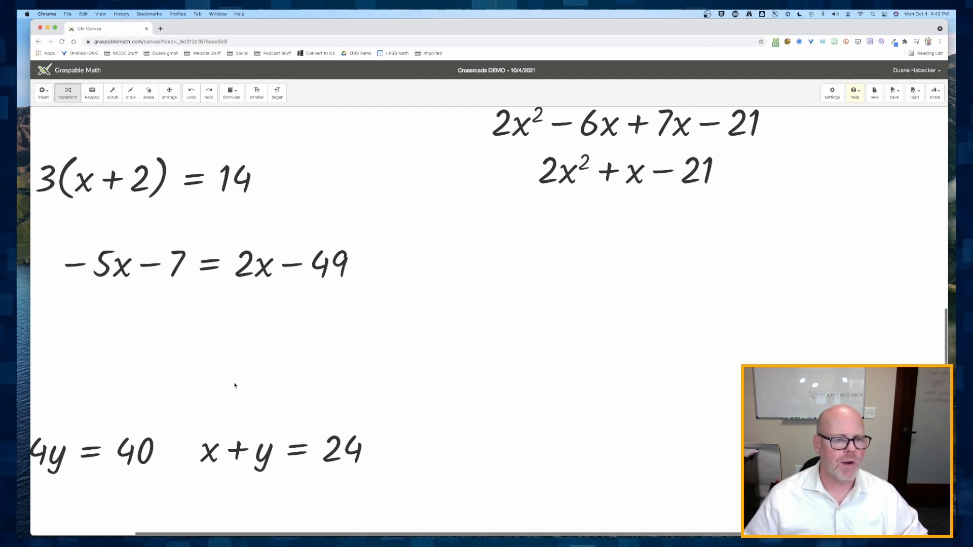
{"action": "left_click", "coordinate": [169, 93]}
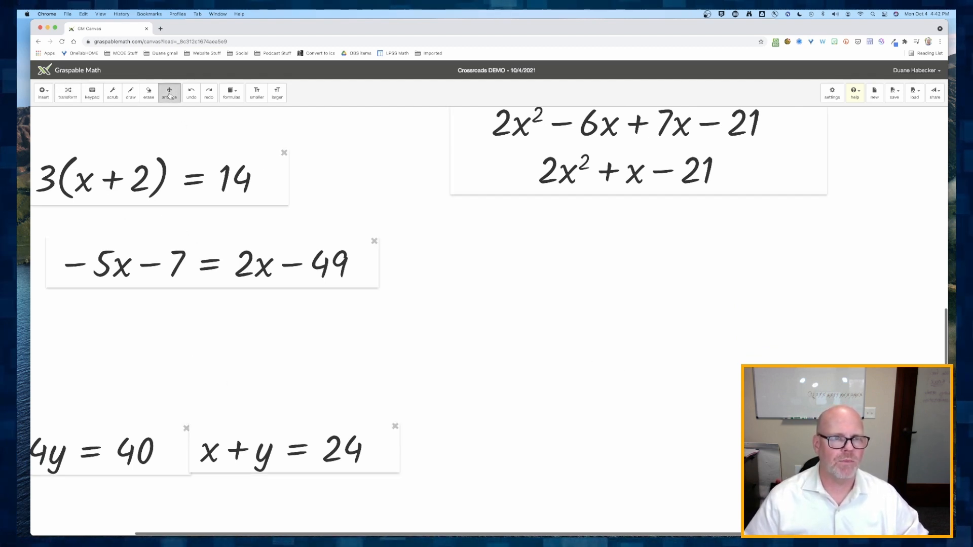
{"action": "left_click_drag", "start_coordinate": [205, 265], "coordinate": [748, 269]}
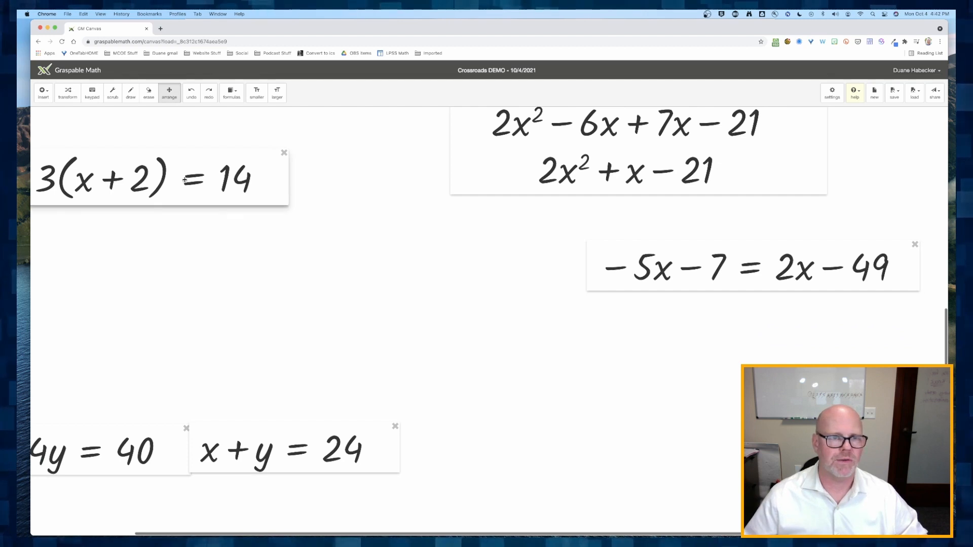
{"action": "left_click_drag", "start_coordinate": [186, 182], "coordinate": [306, 266]}
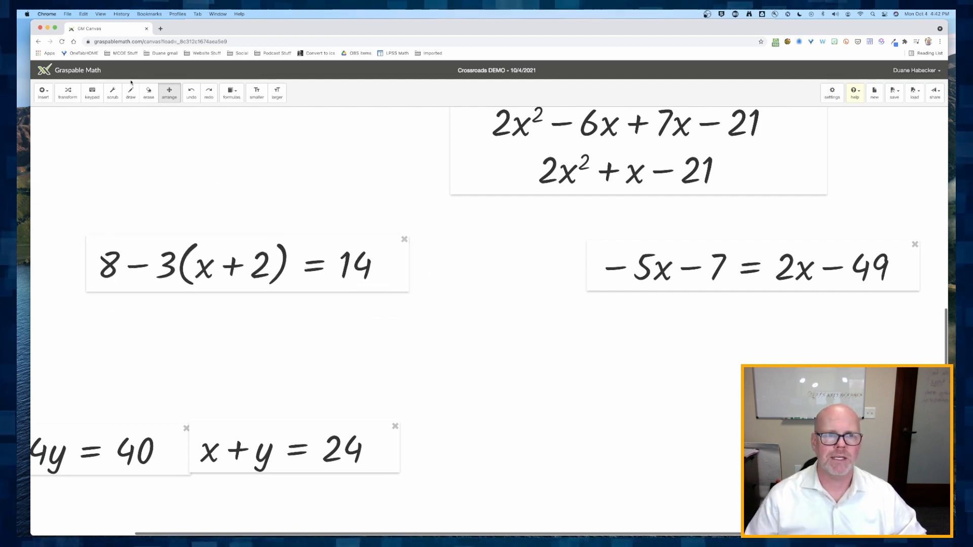
{"action": "scroll", "coordinate": [578, 319], "scroll_direction": "down", "scroll_amount": 8}
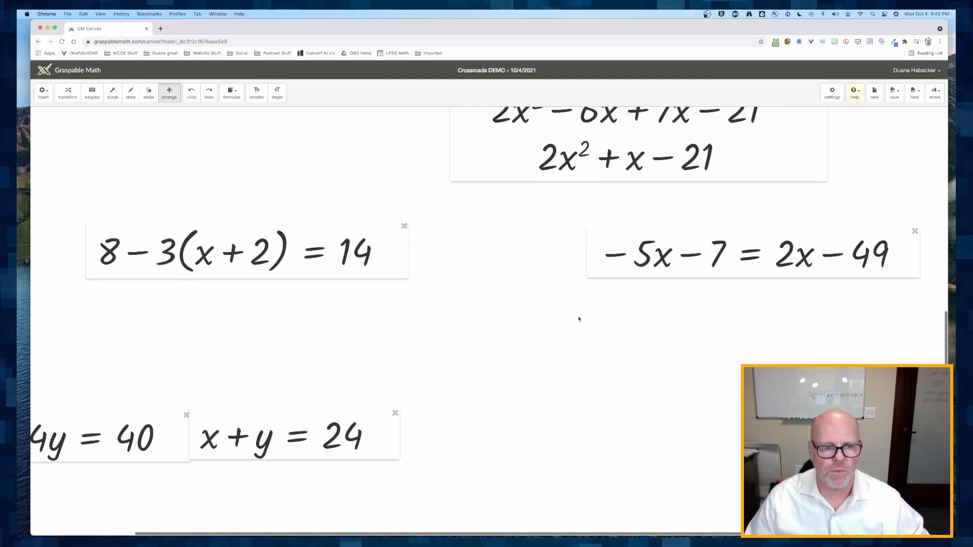
{"action": "left_click_drag", "start_coordinate": [204, 245], "coordinate": [556, 486]}
{"action": "left_click_drag", "start_coordinate": [127, 236], "coordinate": [298, 485]}
{"action": "left_click_drag", "start_coordinate": [640, 478], "coordinate": [543, 479]}
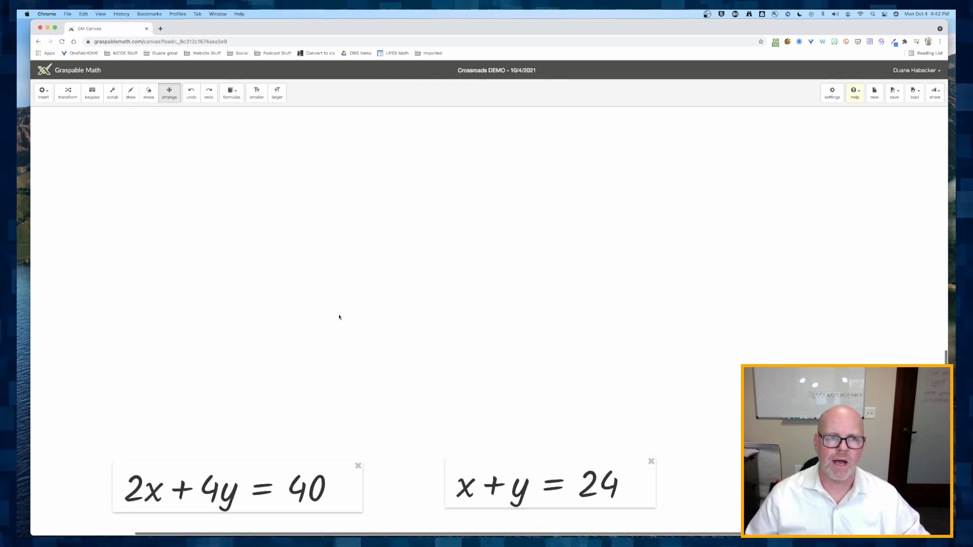
{"action": "scroll", "coordinate": [340, 318], "scroll_direction": "up", "scroll_amount": 10}
{"action": "scroll", "coordinate": [339, 316], "scroll_direction": "down", "scroll_amount": 2}
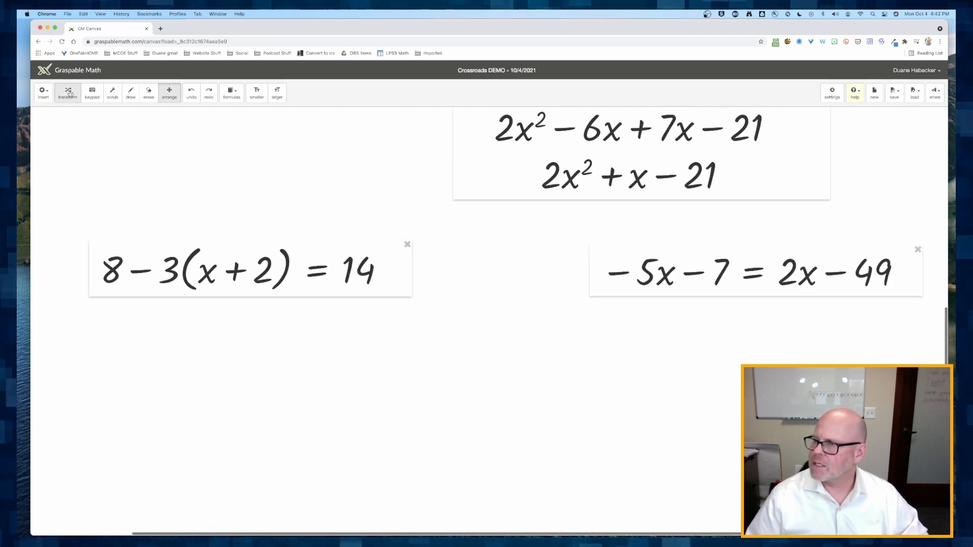
{"action": "left_click", "coordinate": [69, 93]}
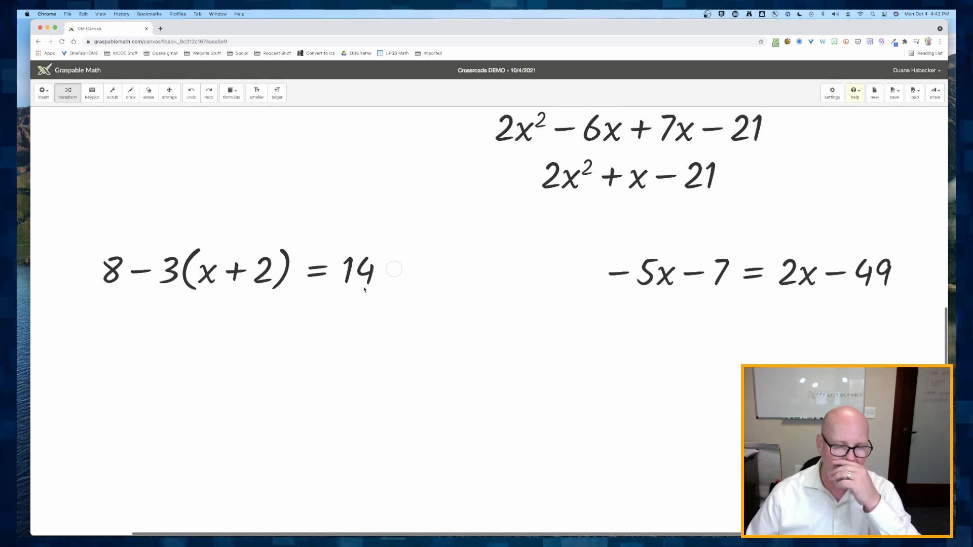
- Expand 8 − 3(x + 2) = 14 by distributing 3 and then the negative sign to get 8 − 3x − 6 = 14
{"action": "scroll", "coordinate": [361, 269], "scroll_direction": "up", "scroll_amount": 15}
{"action": "scroll", "coordinate": [361, 269], "scroll_direction": "up", "scroll_amount": 20}
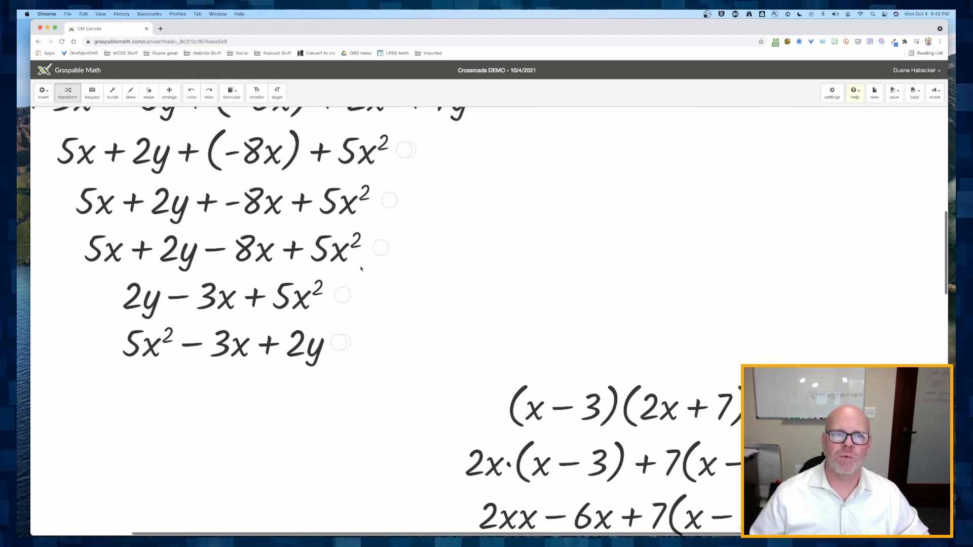
{"action": "scroll", "coordinate": [361, 268], "scroll_direction": "up", "scroll_amount": 4}
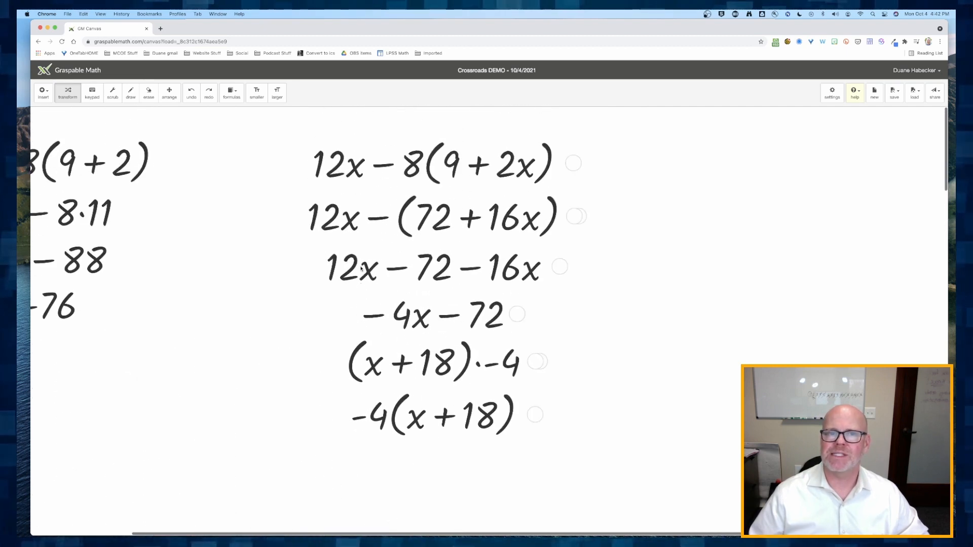
{"action": "scroll", "coordinate": [361, 269], "scroll_direction": "down", "scroll_amount": 20}
{"action": "scroll", "coordinate": [361, 268], "scroll_direction": "down", "scroll_amount": 20}
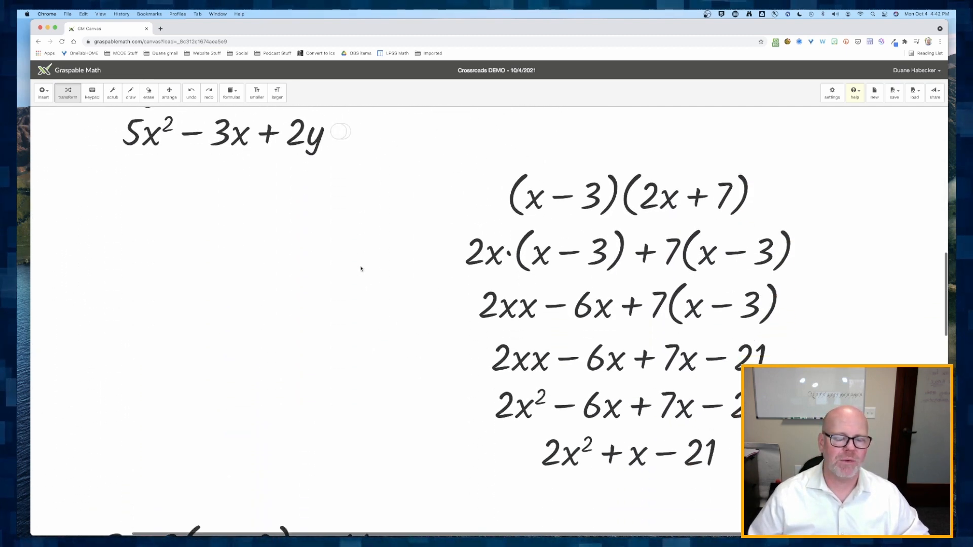
{"action": "scroll", "coordinate": [361, 268], "scroll_direction": "up", "scroll_amount": 5}
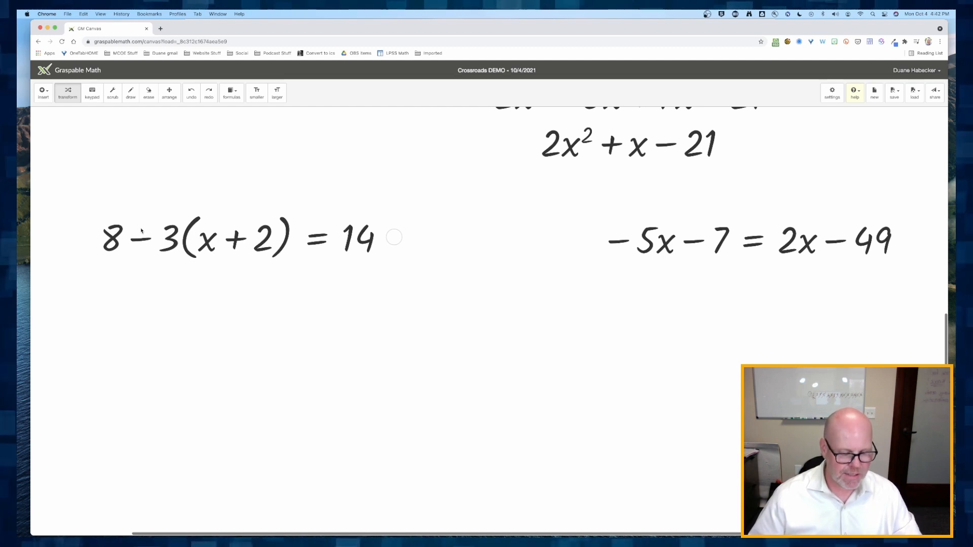
{"action": "left_click_drag", "start_coordinate": [141, 231], "coordinate": [172, 250]}
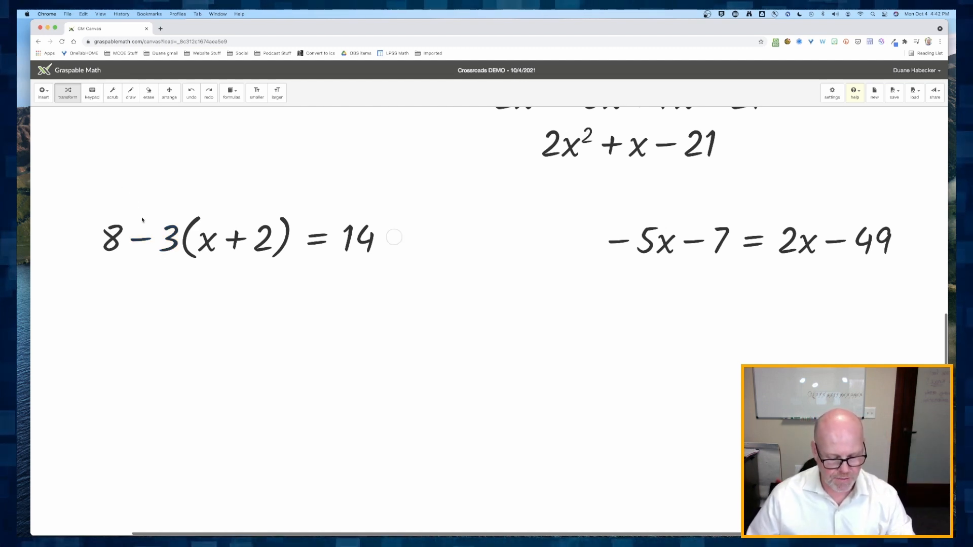
{"action": "left_click_drag", "start_coordinate": [144, 222], "coordinate": [203, 235]}
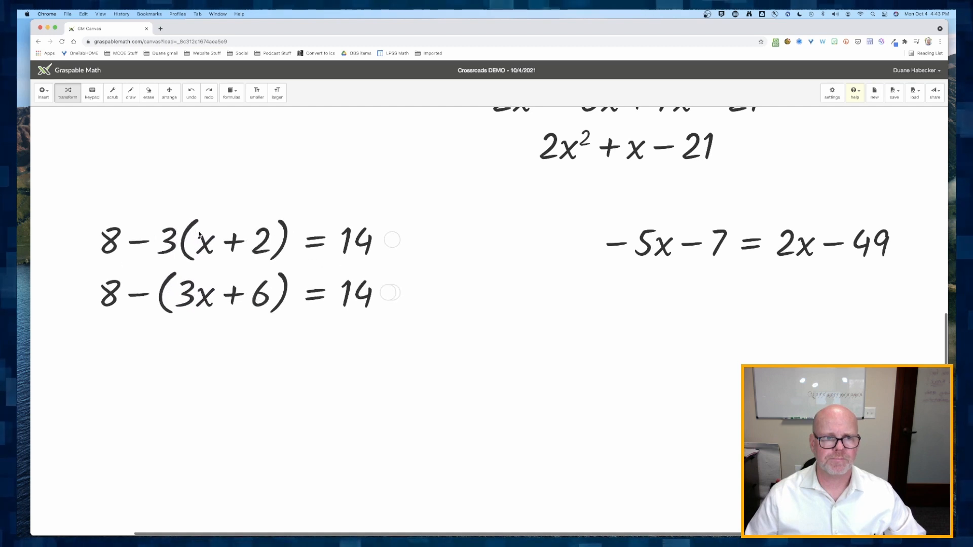
{"action": "left_click", "coordinate": [141, 296]}
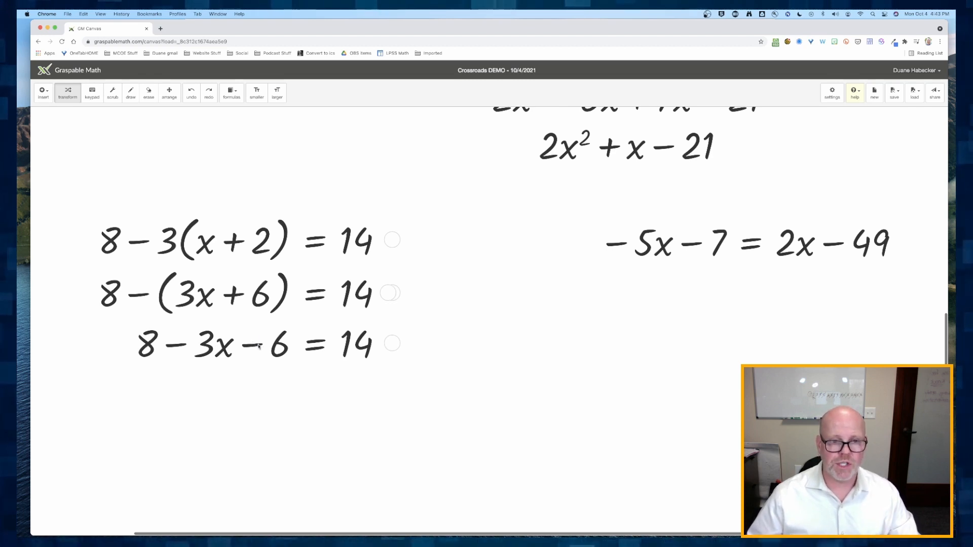
- Combine 8 and −6 into 2, move the 2 across the equals sign, and evaluate 14 − 2
{"action": "left_click_drag", "start_coordinate": [251, 338], "coordinate": [192, 337]}
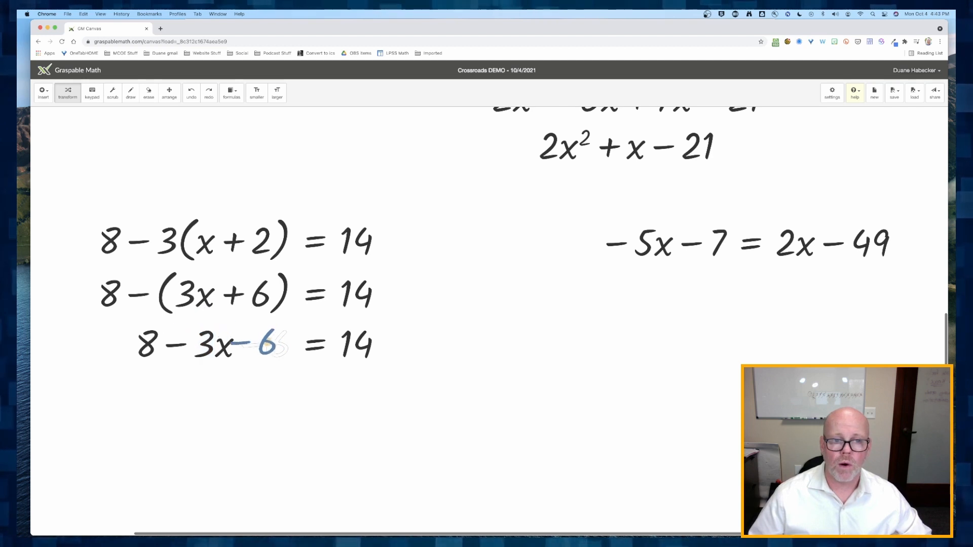
{"action": "mouse_move", "coordinate": [255, 347]}
{"action": "left_mouse_down"}
{"action": "mouse_move", "coordinate": [255, 328]}
{"action": "mouse_move", "coordinate": [147, 329]}
{"action": "mouse_move", "coordinate": [125, 346]}
{"action": "left_mouse_up"}
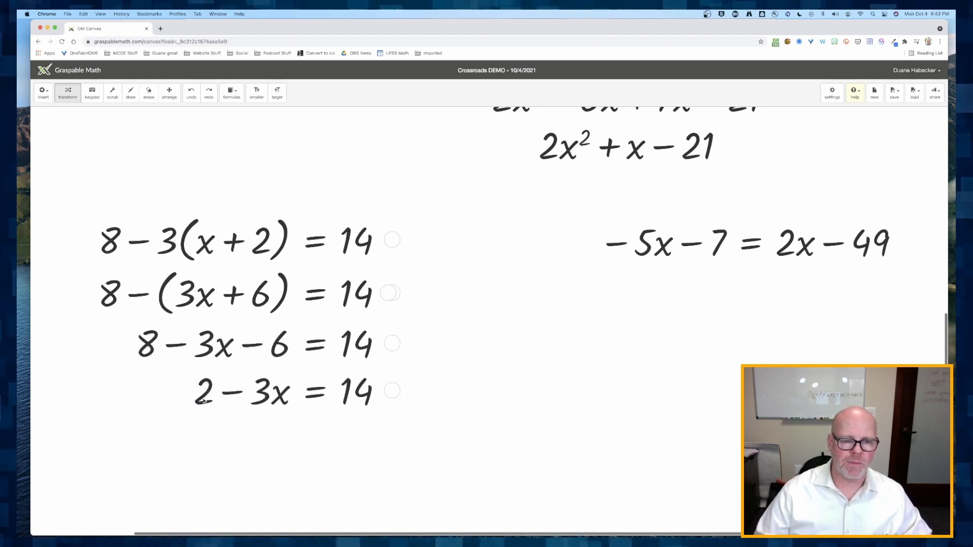
{"action": "left_click_drag", "start_coordinate": [203, 401], "coordinate": [385, 393]}
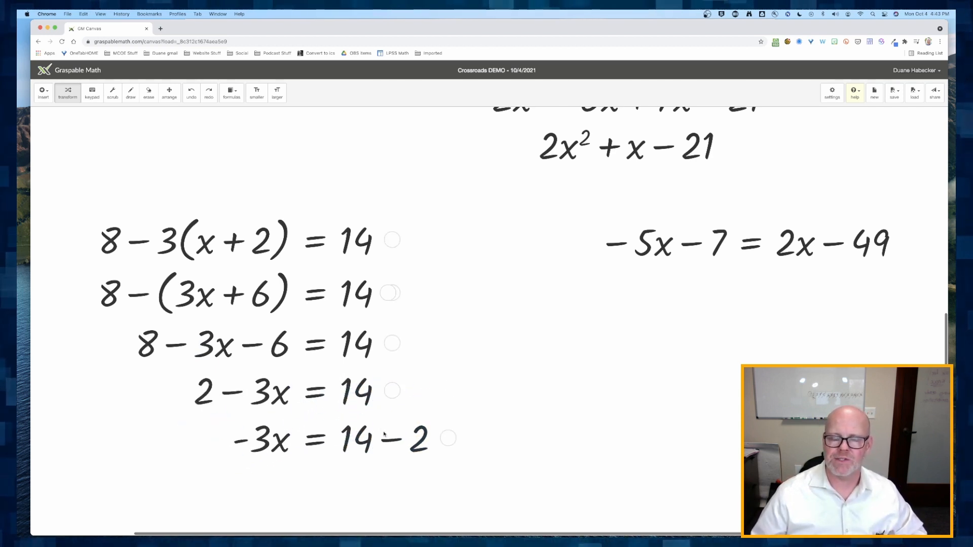
{"action": "scroll", "coordinate": [384, 434], "scroll_direction": "down", "scroll_amount": 3}
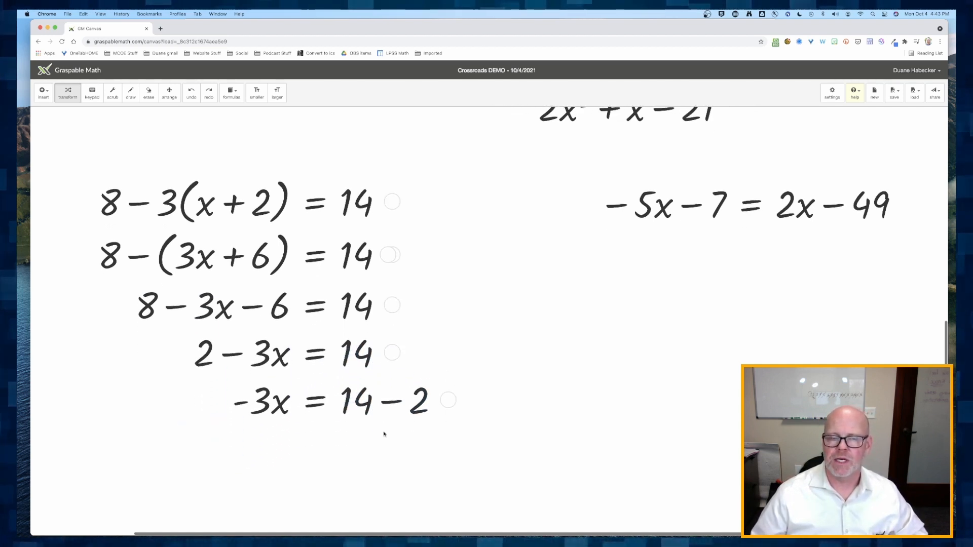
{"action": "left_click", "coordinate": [389, 387]}
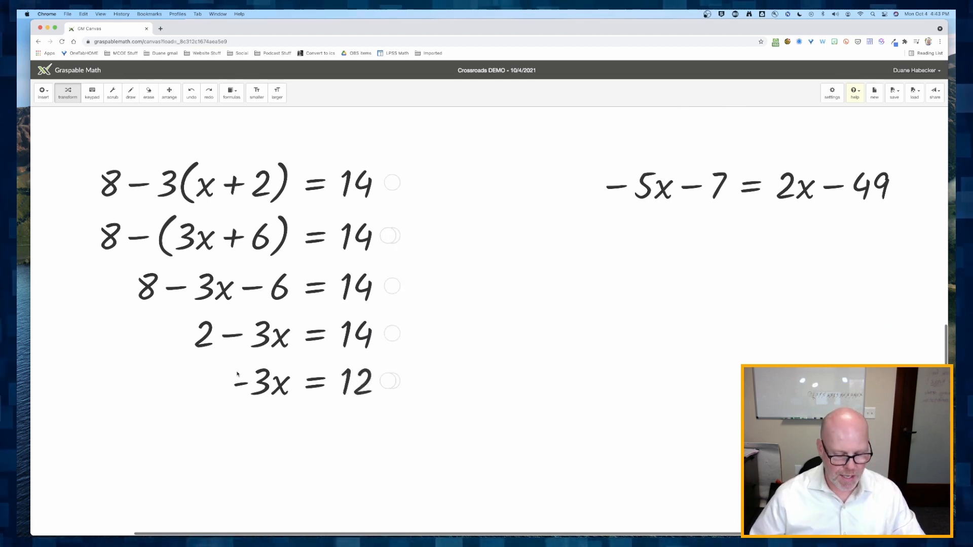
- Divide both sides of −3x = 12 by −3 and simplify the fraction to solve for x
{"action": "left_click_drag", "start_coordinate": [238, 374], "coordinate": [264, 401]}
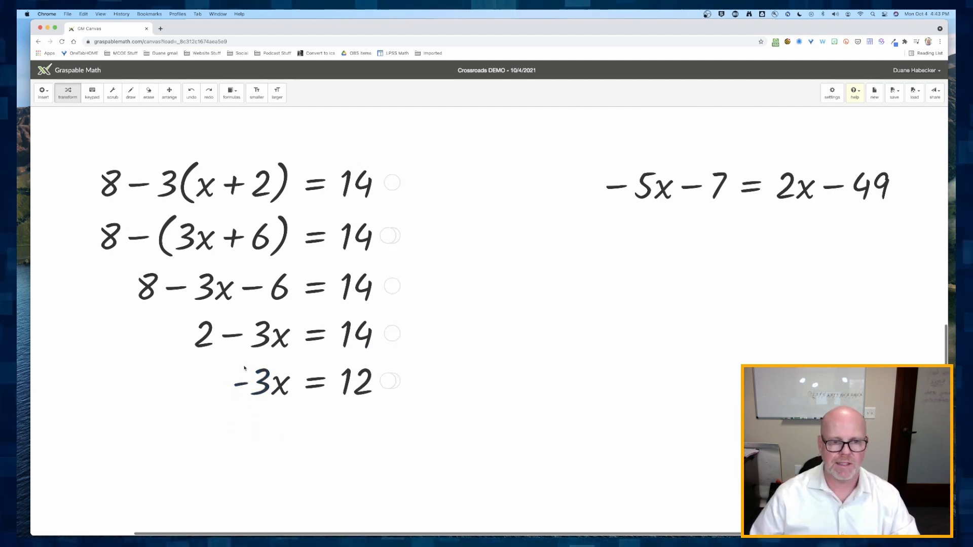
{"action": "left_click_drag", "start_coordinate": [245, 369], "coordinate": [352, 412]}
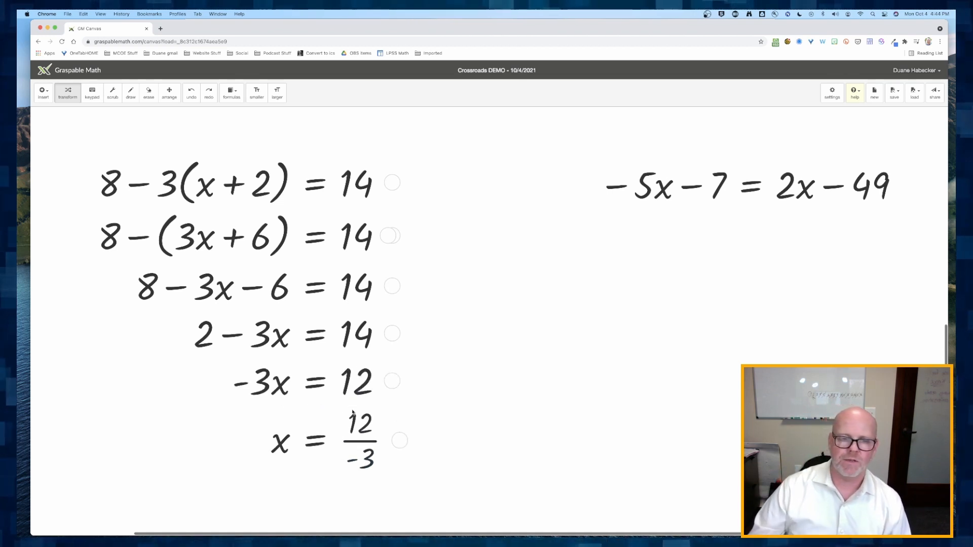
{"action": "left_click", "coordinate": [358, 442]}
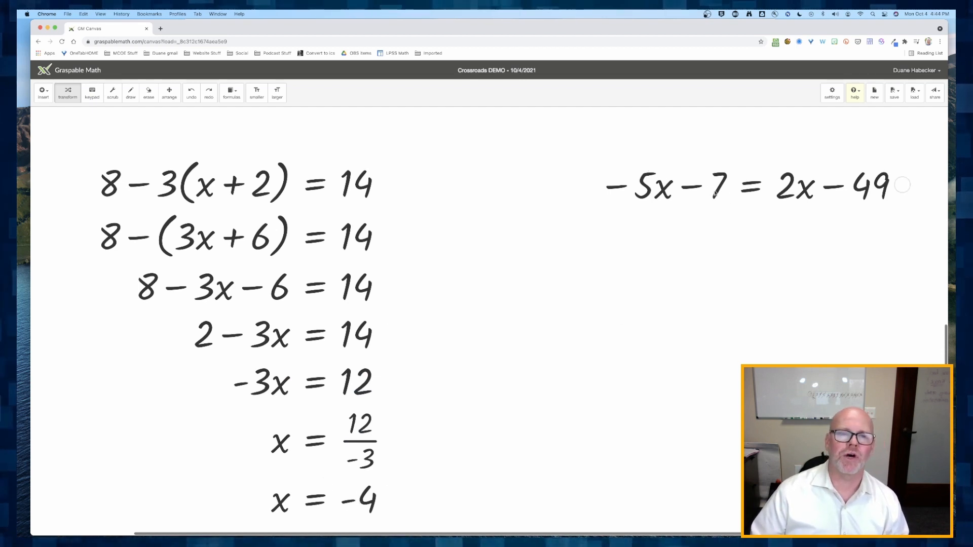
- Duplicate the original equation 8 − 3(x + 2) = 14 into a new box and place it right of the solution
{"action": "scroll", "coordinate": [662, 197], "scroll_direction": "down", "scroll_amount": 1}
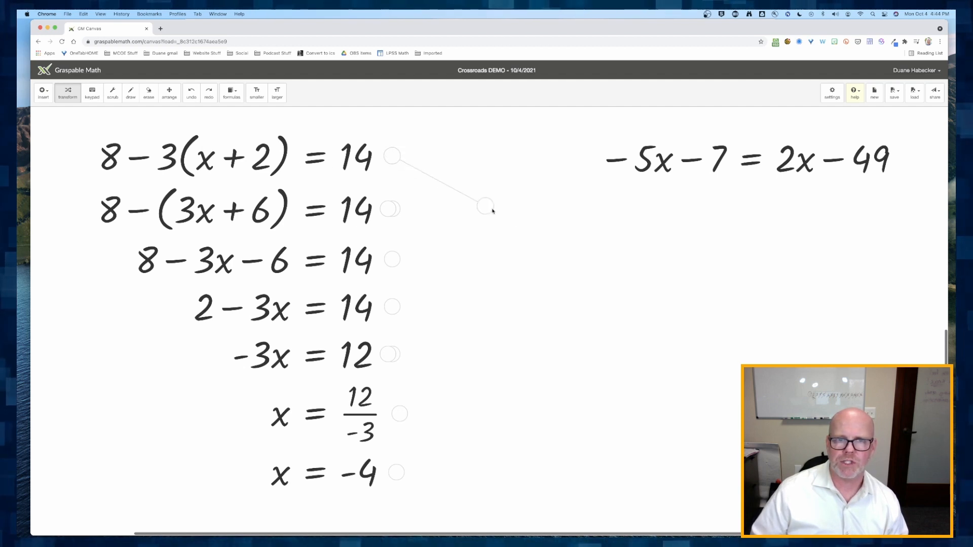
{"action": "left_click_drag", "start_coordinate": [493, 211], "coordinate": [391, 160]}
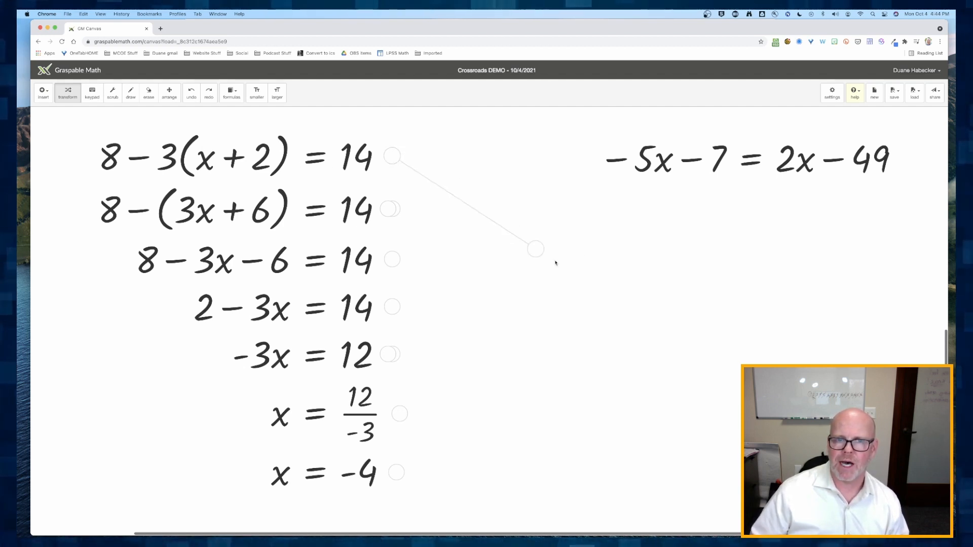
{"action": "left_click_drag", "start_coordinate": [555, 262], "coordinate": [599, 262]}
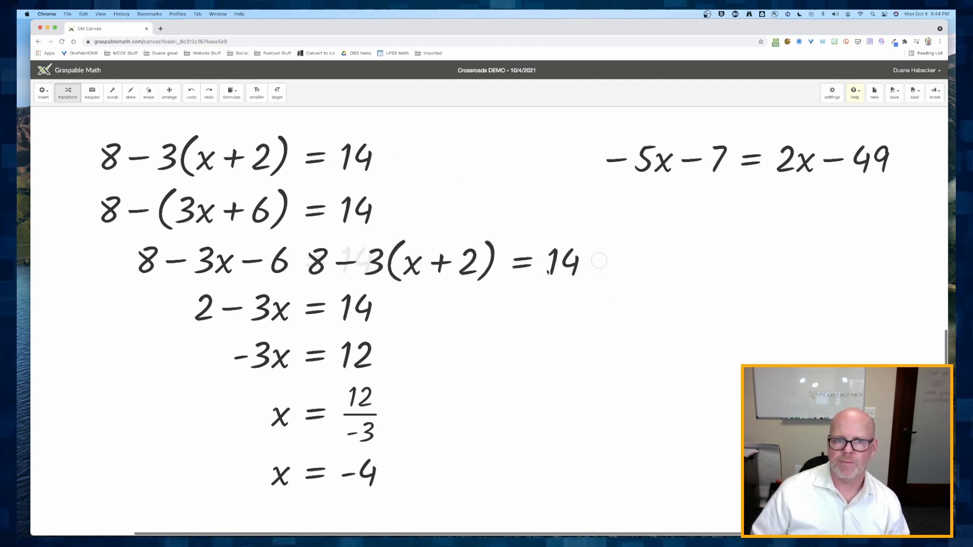
{"action": "left_click", "coordinate": [169, 93]}
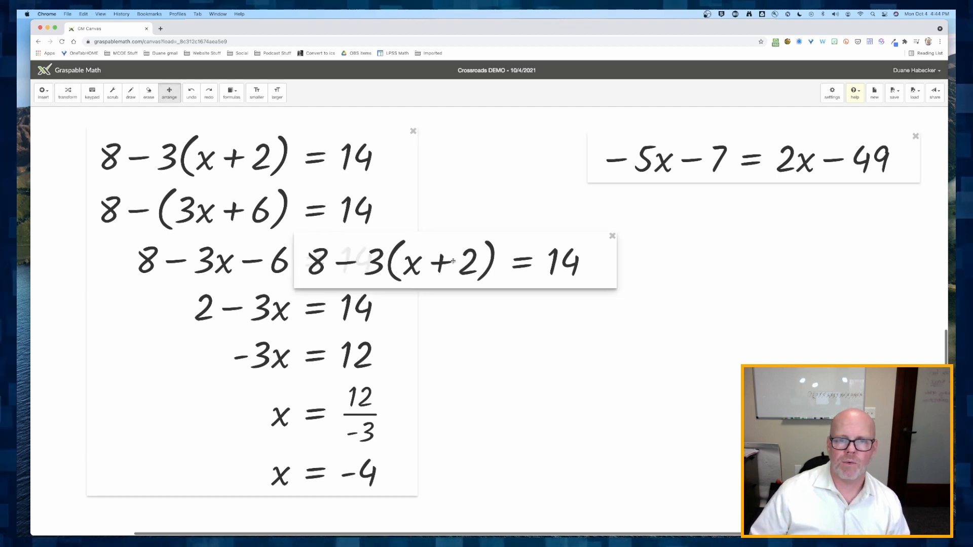
{"action": "left_click_drag", "start_coordinate": [453, 261], "coordinate": [660, 264]}
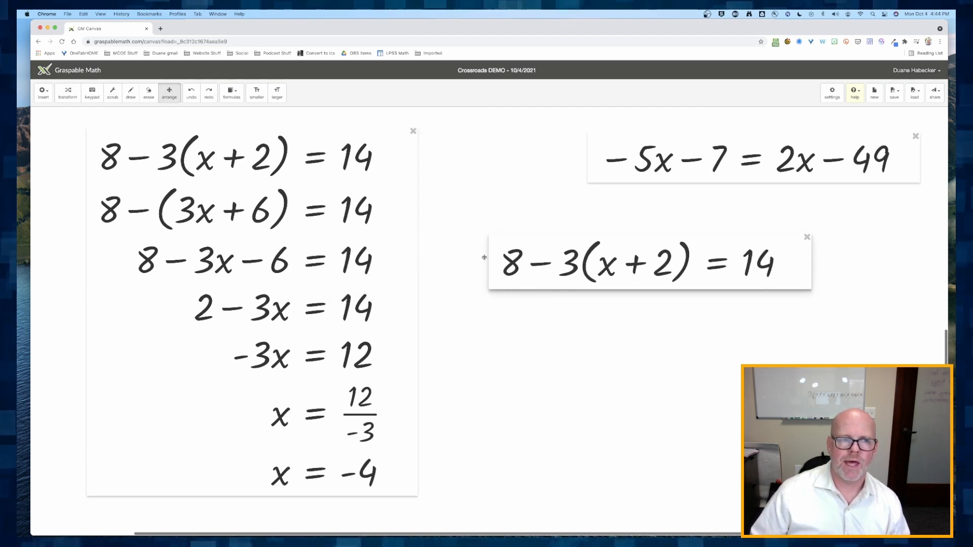
- Substitute x = −4 from the solution into the duplicated equation 8 − 3(x + 2) = 14
{"action": "left_click", "coordinate": [67, 93]}
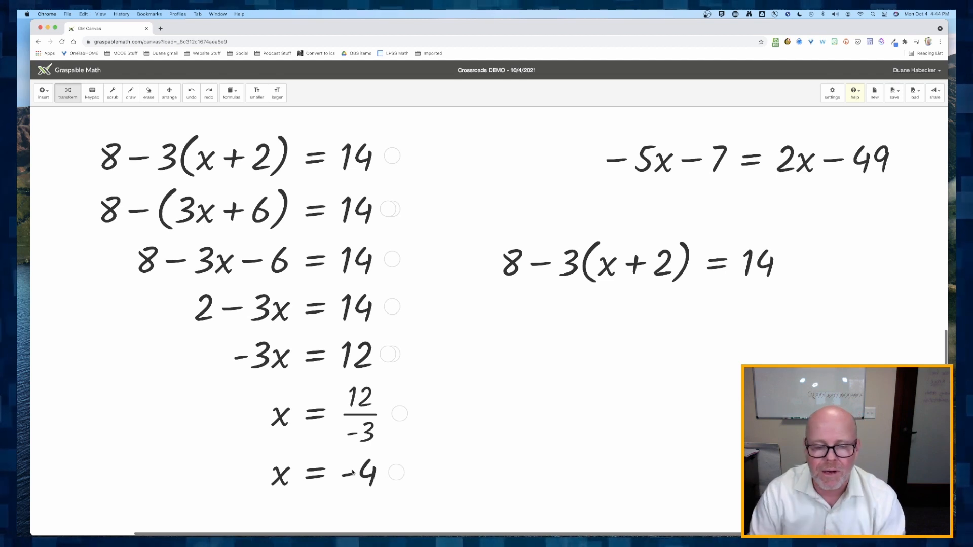
{"action": "left_click_drag", "start_coordinate": [364, 476], "coordinate": [598, 269]}
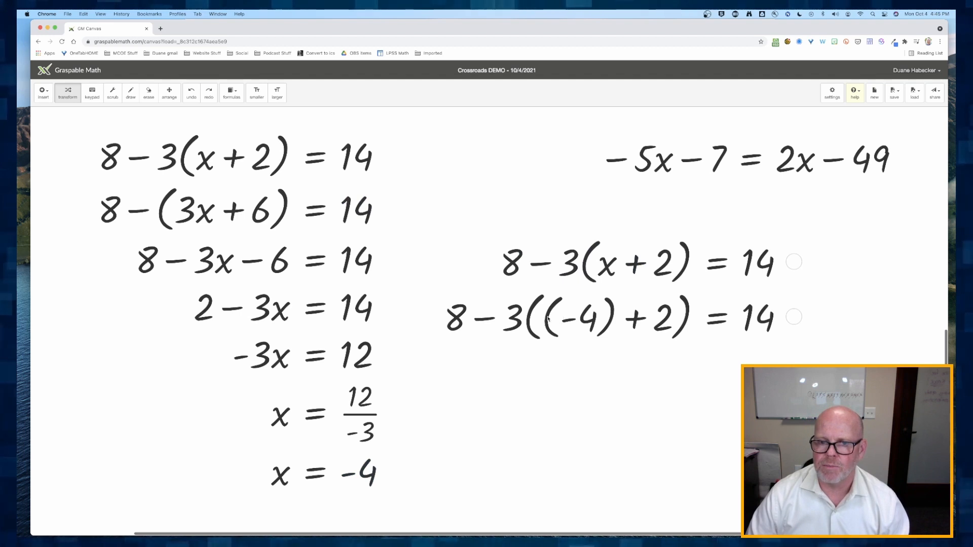
- Evaluate the left side step by step, simplifying parentheses, products and double negatives until it reads 14 = 14
{"action": "left_click", "coordinate": [549, 319]}
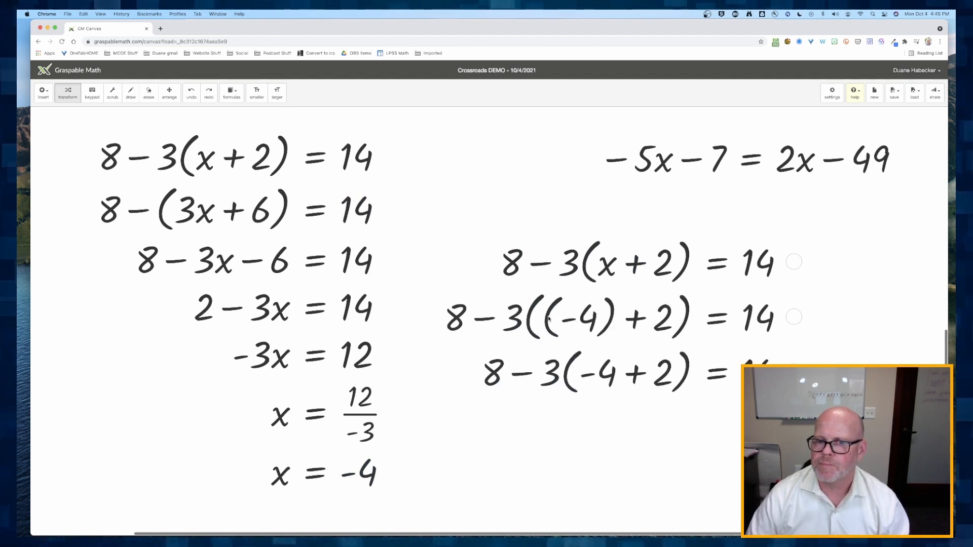
{"action": "left_click", "coordinate": [636, 376]}
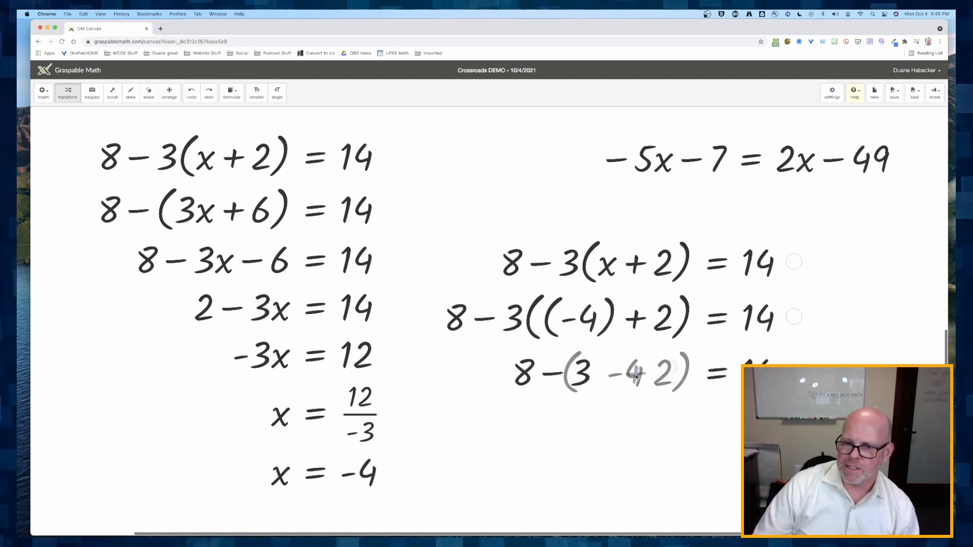
{"action": "left_click", "coordinate": [649, 426]}
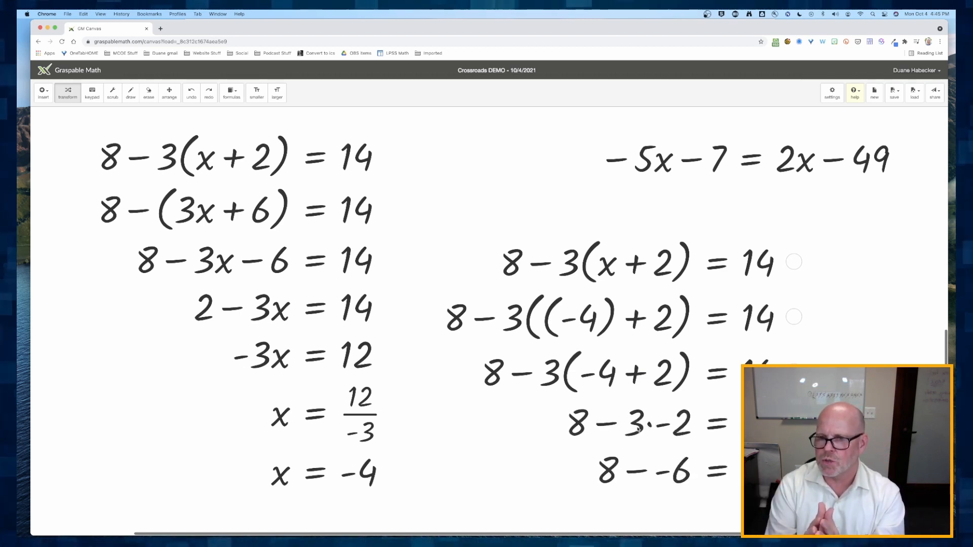
{"action": "scroll", "coordinate": [638, 428], "scroll_direction": "down", "scroll_amount": 4}
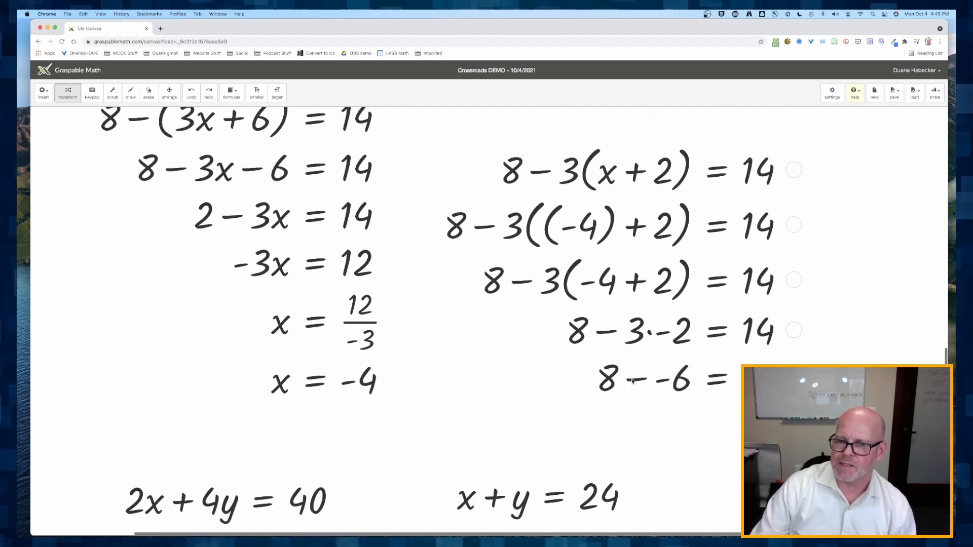
{"action": "left_click", "coordinate": [633, 381]}
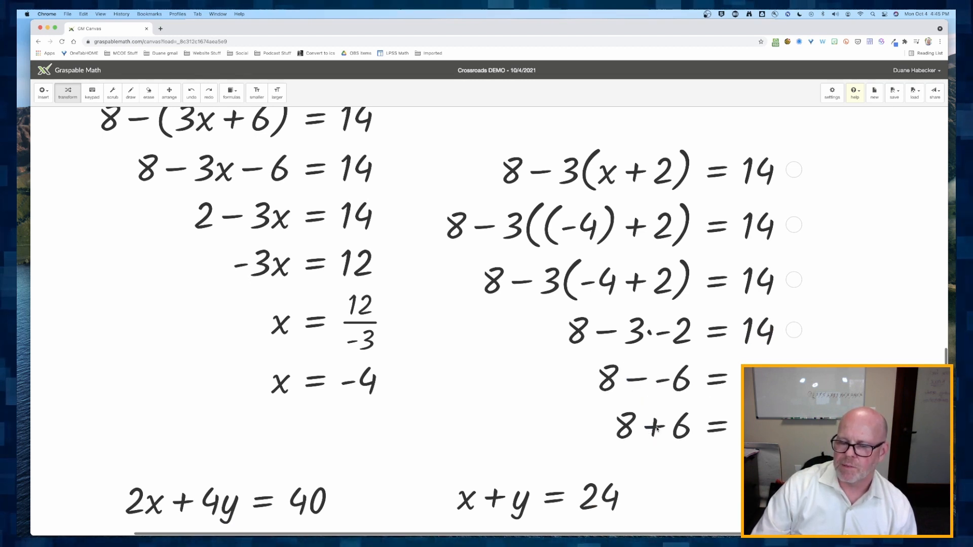
{"action": "left_click", "coordinate": [654, 428]}
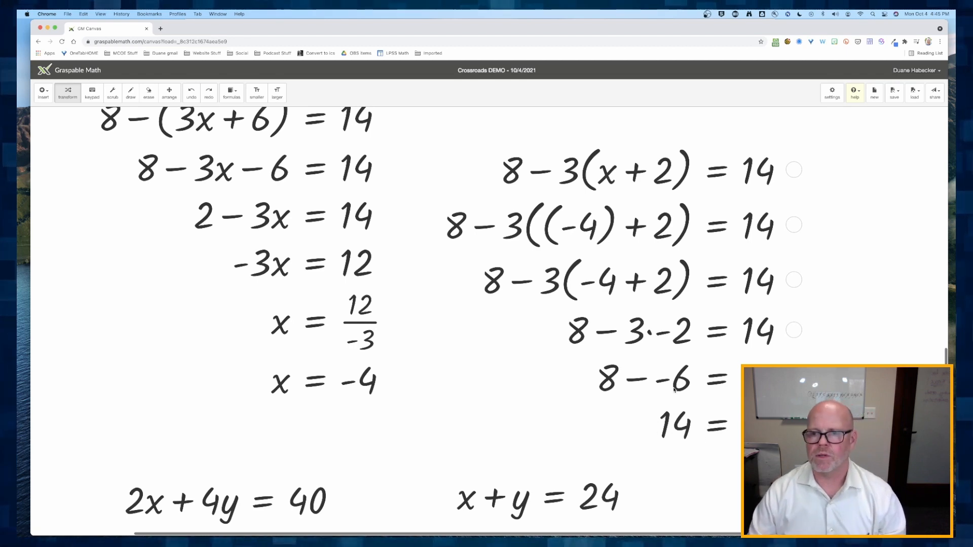
{"action": "scroll", "coordinate": [674, 390], "scroll_direction": "down", "scroll_amount": 5}
{"action": "scroll", "coordinate": [674, 389], "scroll_direction": "up", "scroll_amount": 1}
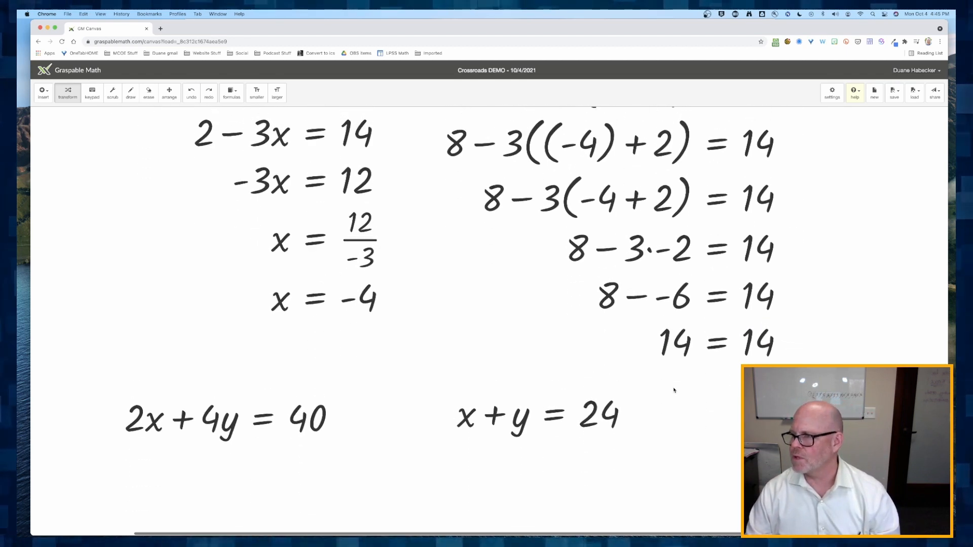
{"action": "scroll", "coordinate": [674, 390], "scroll_direction": "down", "scroll_amount": 1}
{"action": "scroll", "coordinate": [674, 391], "scroll_direction": "up", "scroll_amount": 2}
{"action": "scroll", "coordinate": [674, 391], "scroll_direction": "down", "scroll_amount": 2}
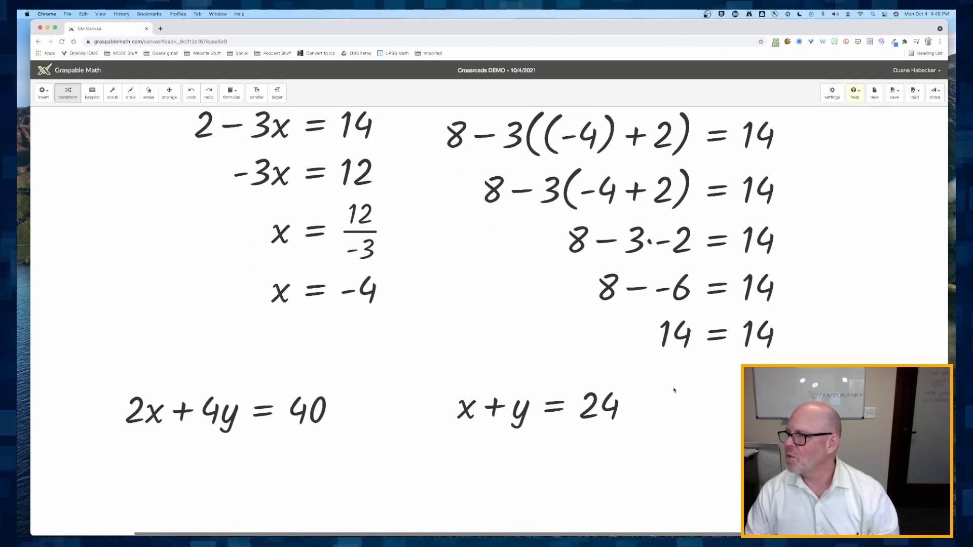
{"action": "scroll", "coordinate": [674, 390], "scroll_direction": "up", "scroll_amount": 1}
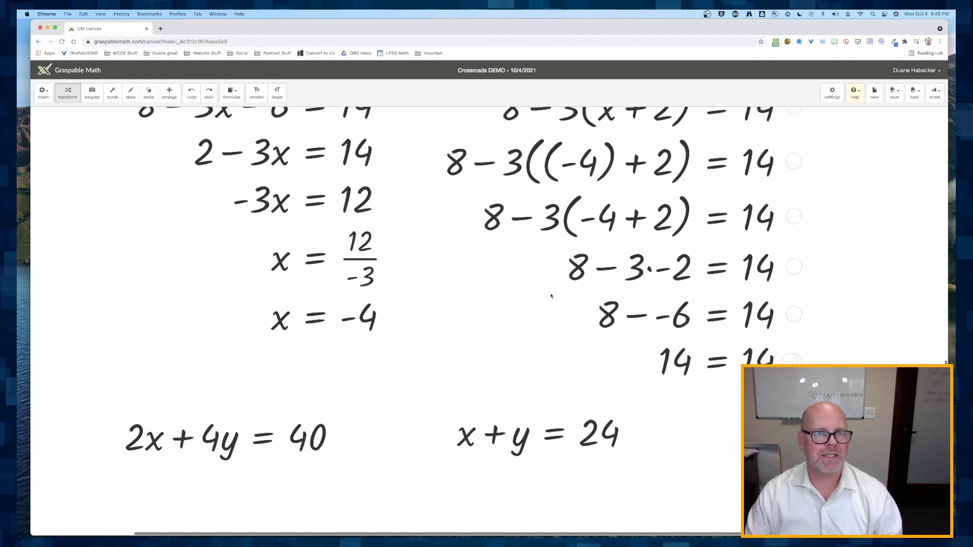
- Make the expressions smaller and move the verification box up beside the original solution
{"action": "left_click", "coordinate": [257, 93]}
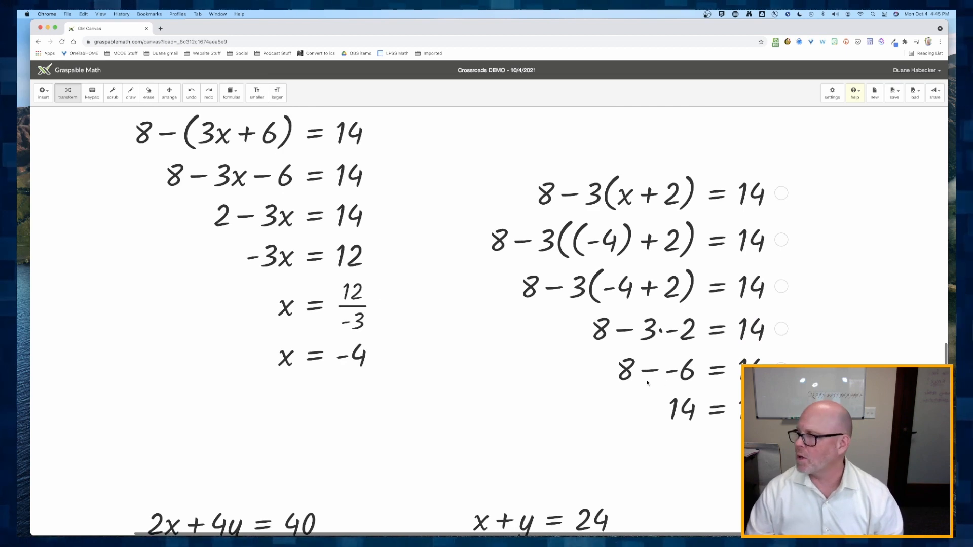
{"action": "left_click", "coordinate": [169, 92]}
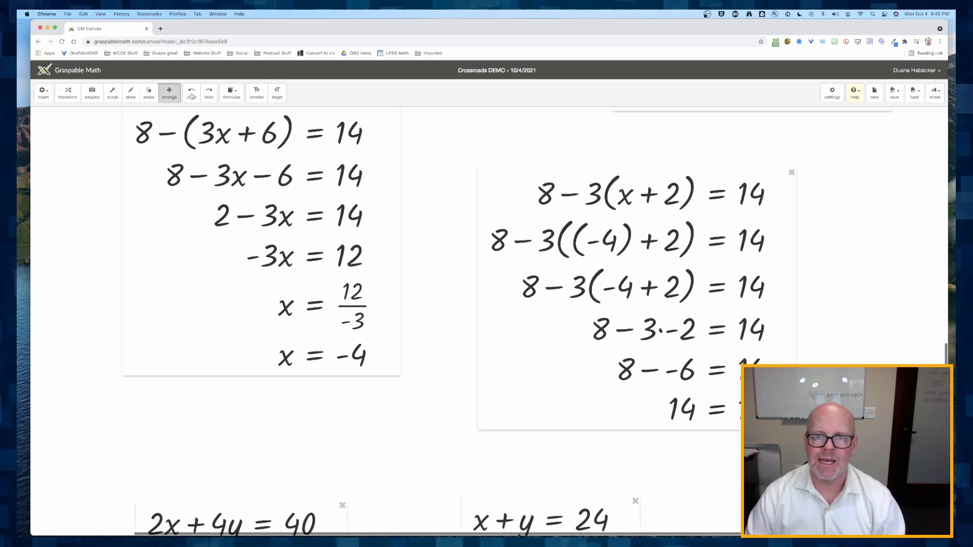
{"action": "left_click_drag", "start_coordinate": [697, 270], "coordinate": [654, 231]}
{"action": "scroll", "coordinate": [659, 236], "scroll_direction": "up", "scroll_amount": 3}
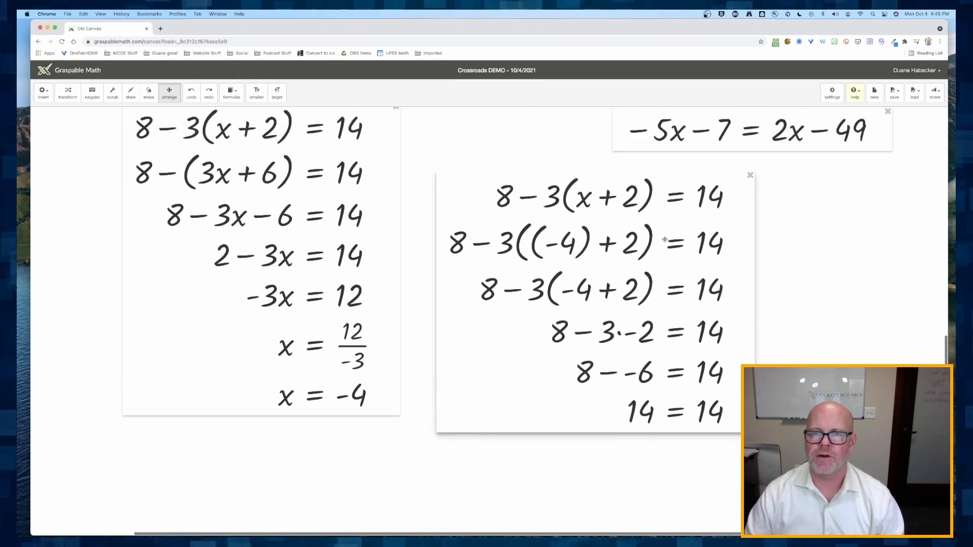
{"action": "scroll", "coordinate": [659, 242], "scroll_direction": "down", "scroll_amount": 1}
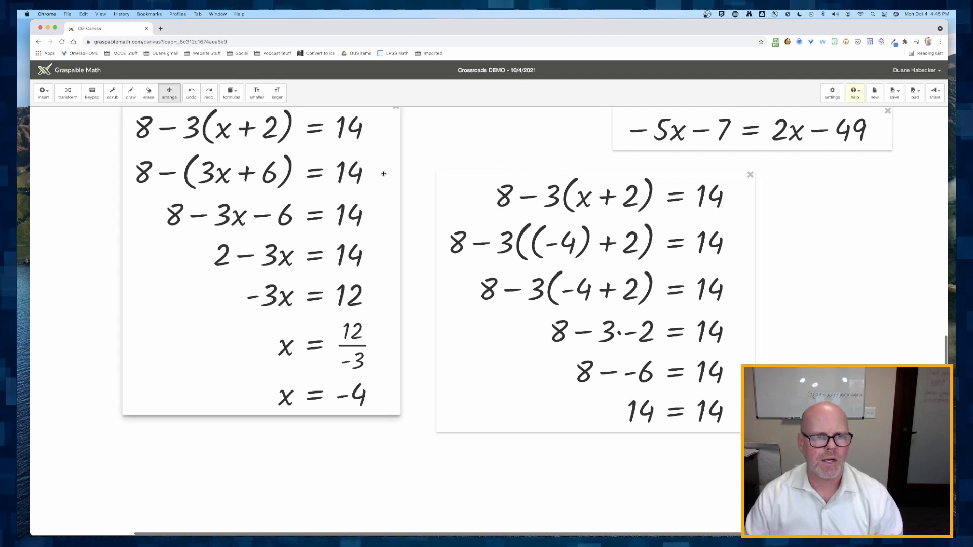
- Move the equation −5x − 7 = 2x − 49 into open space right of the verification box
{"action": "left_click", "coordinate": [68, 92]}
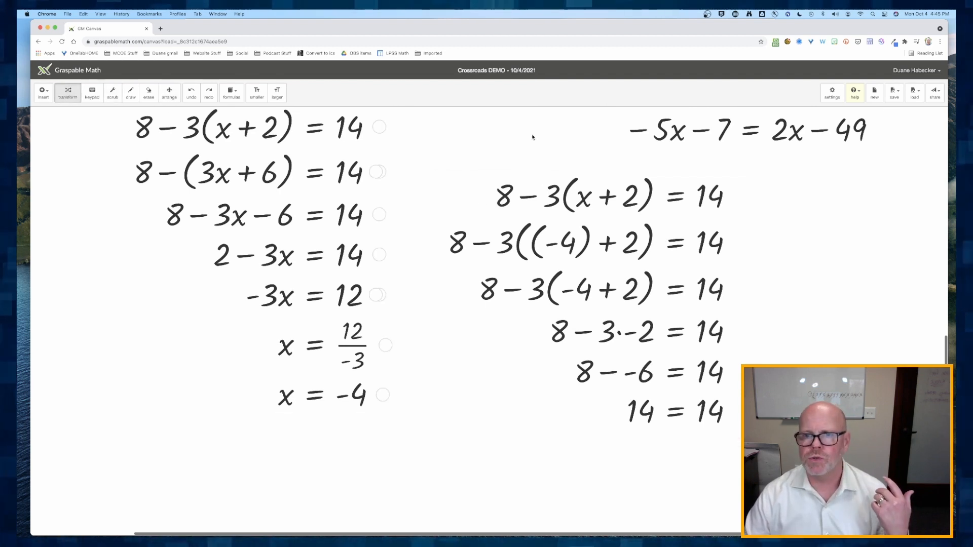
{"action": "left_click", "coordinate": [169, 93]}
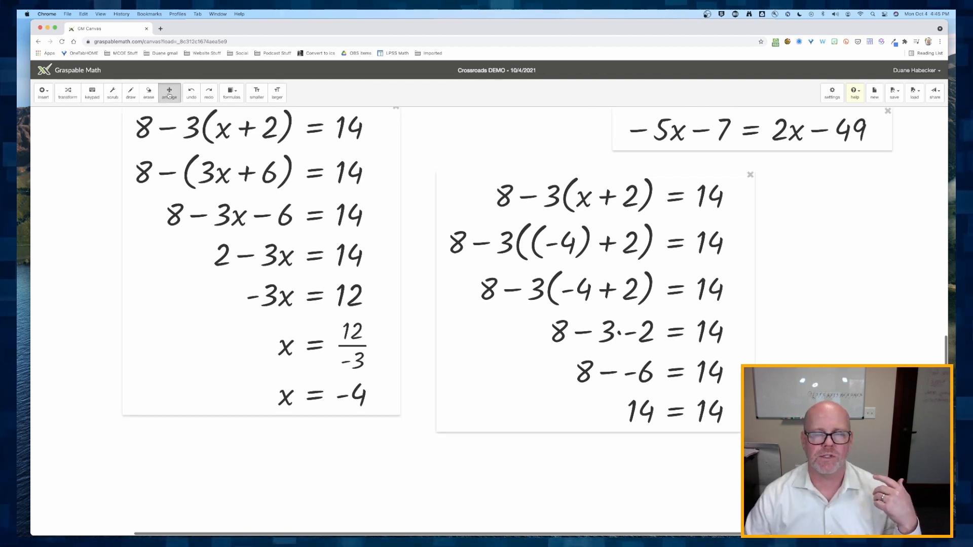
{"action": "left_click_drag", "start_coordinate": [693, 130], "coordinate": [896, 174]}
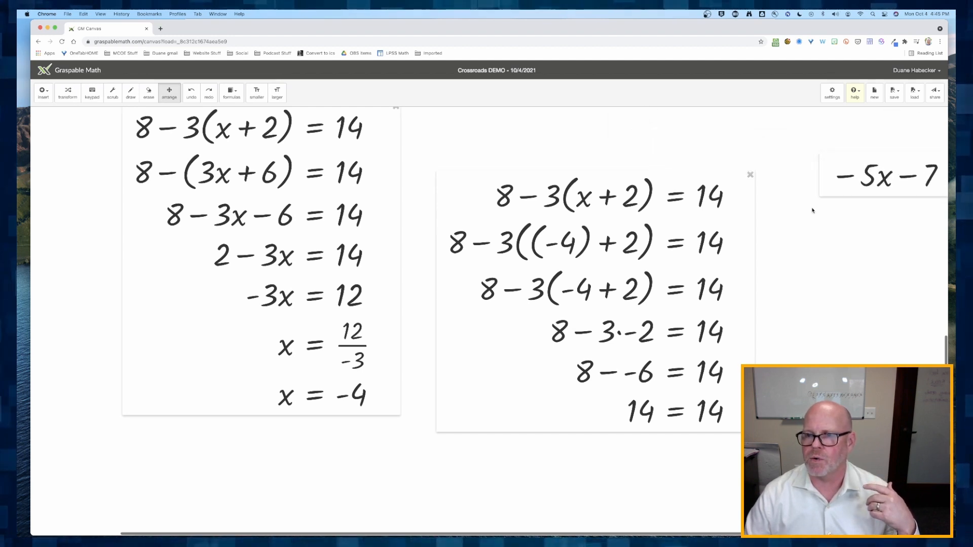
{"action": "scroll", "coordinate": [812, 211], "scroll_direction": "right", "scroll_amount": 5}
{"action": "left_click_drag", "start_coordinate": [776, 166], "coordinate": [892, 194]}
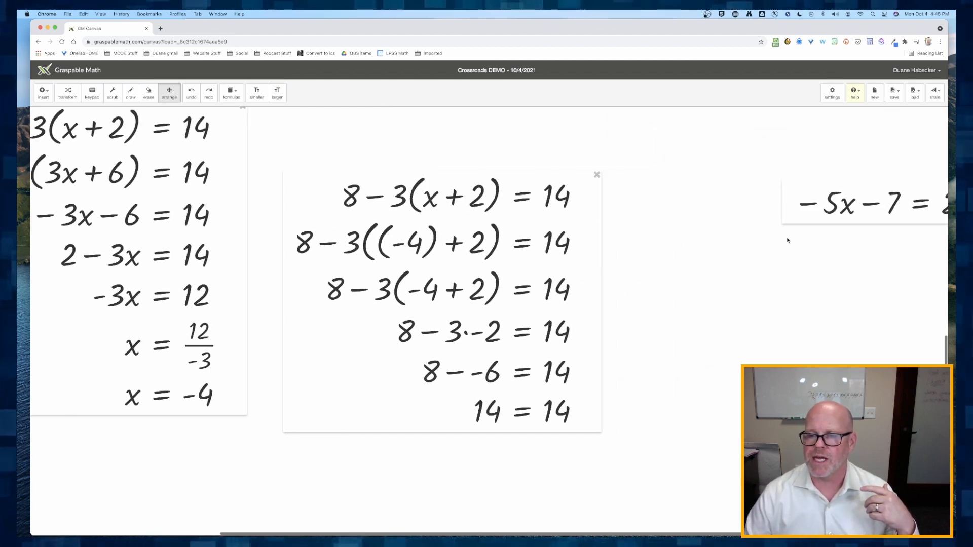
{"action": "scroll", "coordinate": [787, 239], "scroll_direction": "right", "scroll_amount": 4}
{"action": "left_click_drag", "start_coordinate": [739, 201], "coordinate": [831, 202]}
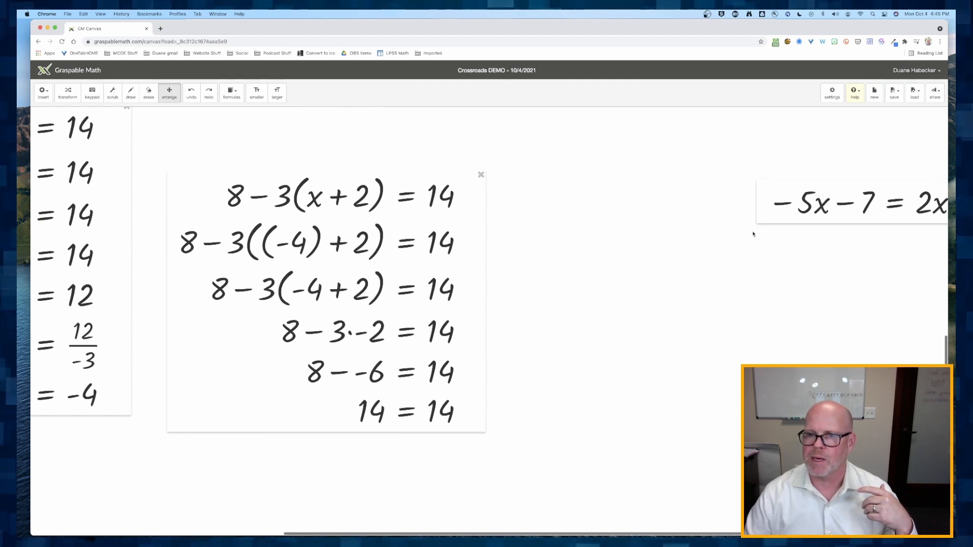
{"action": "scroll", "coordinate": [751, 230], "scroll_direction": "right", "scroll_amount": 3}
{"action": "left_click_drag", "start_coordinate": [725, 213], "coordinate": [840, 211]}
{"action": "scroll", "coordinate": [786, 228], "scroll_direction": "right", "scroll_amount": 4}
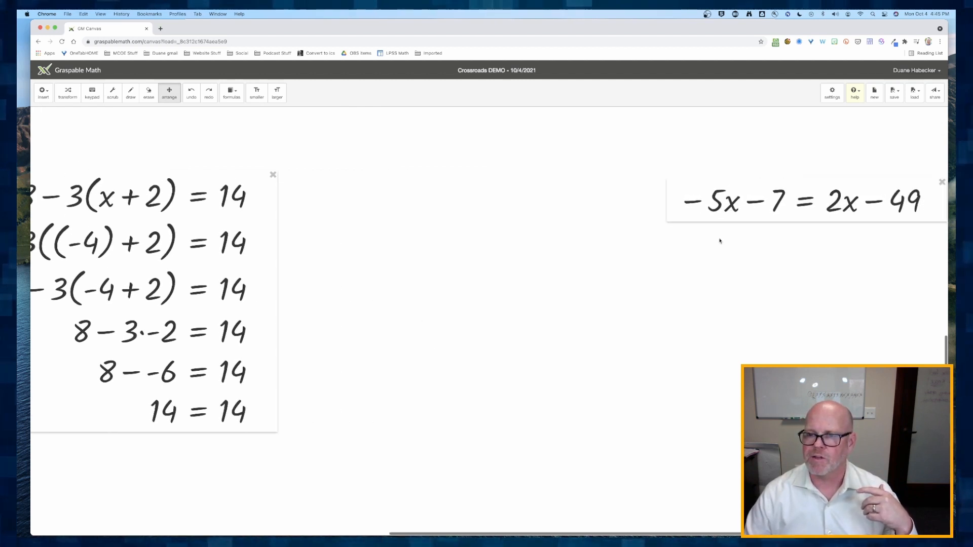
{"action": "left_click_drag", "start_coordinate": [735, 202], "coordinate": [451, 178]}
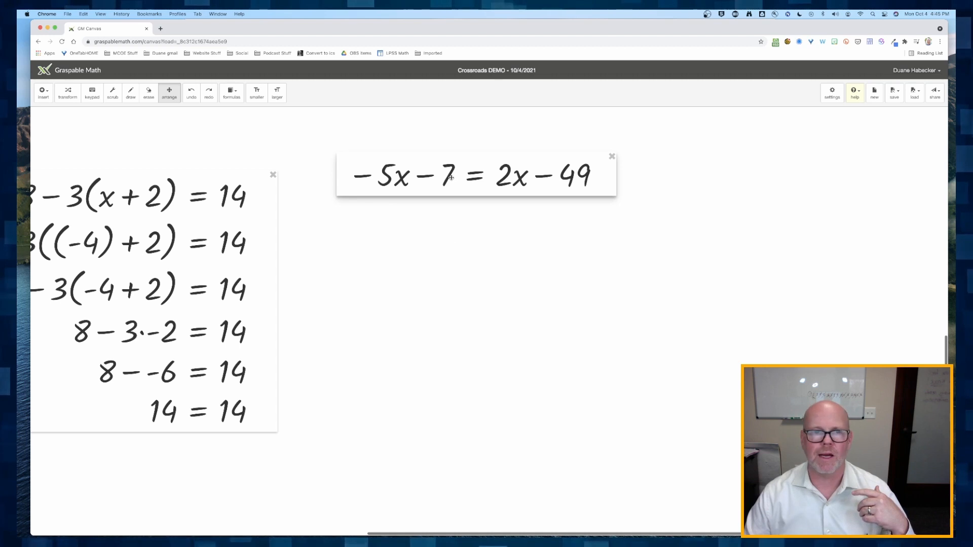
- Move 2x to the left side and −7 to the right, then combine both sides into −7x = −42
{"action": "left_click", "coordinate": [68, 93]}
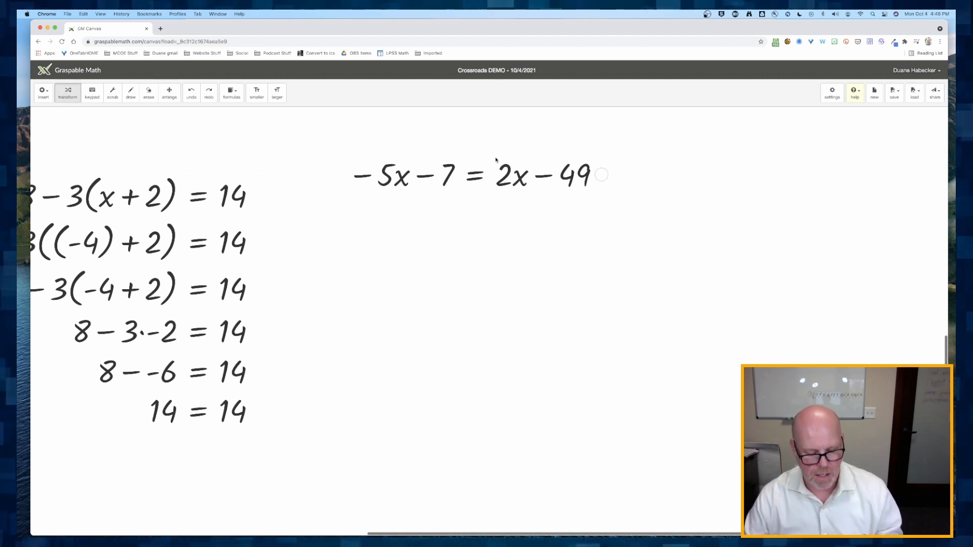
{"action": "left_click_drag", "start_coordinate": [496, 160], "coordinate": [393, 174]}
{"action": "left_click_drag", "start_coordinate": [397, 178], "coordinate": [400, 181]}
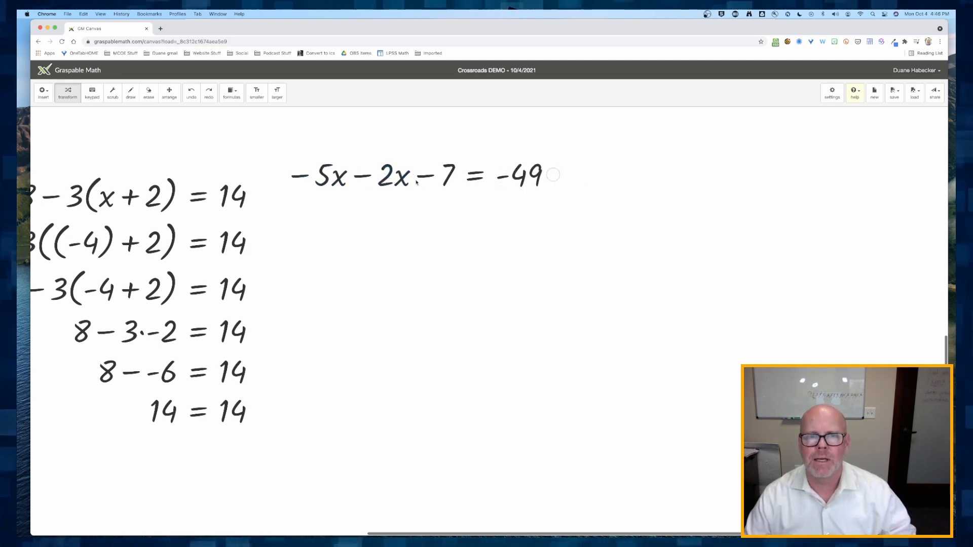
{"action": "left_click_drag", "start_coordinate": [424, 178], "coordinate": [543, 172]}
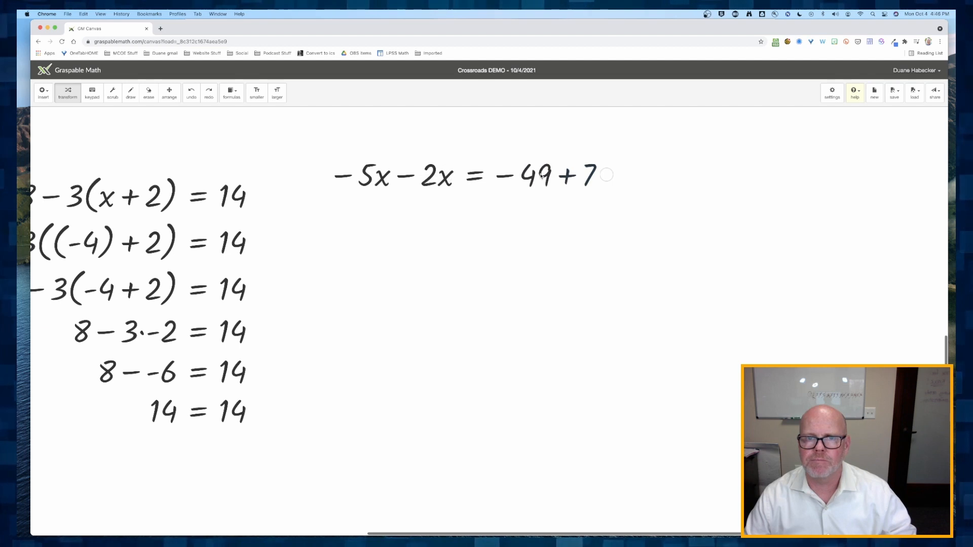
{"action": "left_click", "coordinate": [409, 178]}
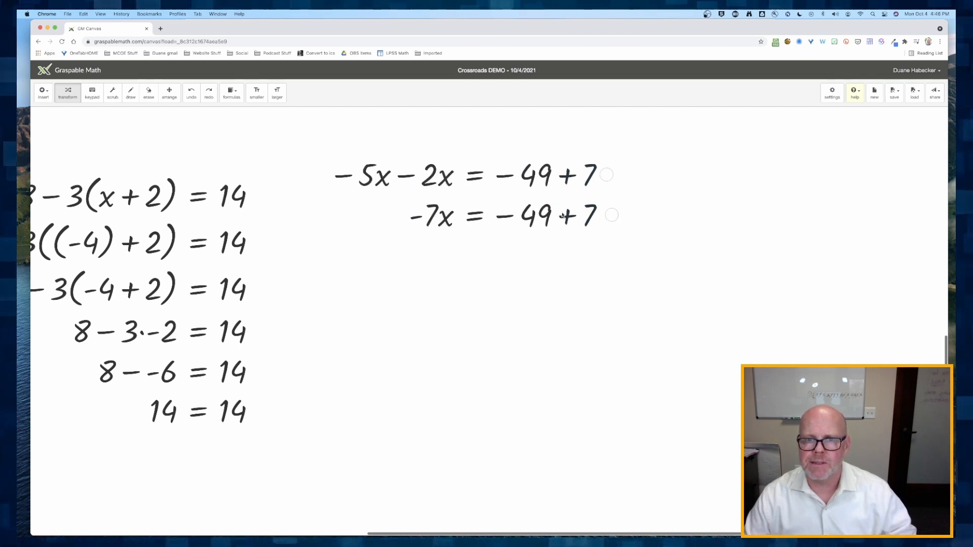
{"action": "left_click", "coordinate": [567, 217]}
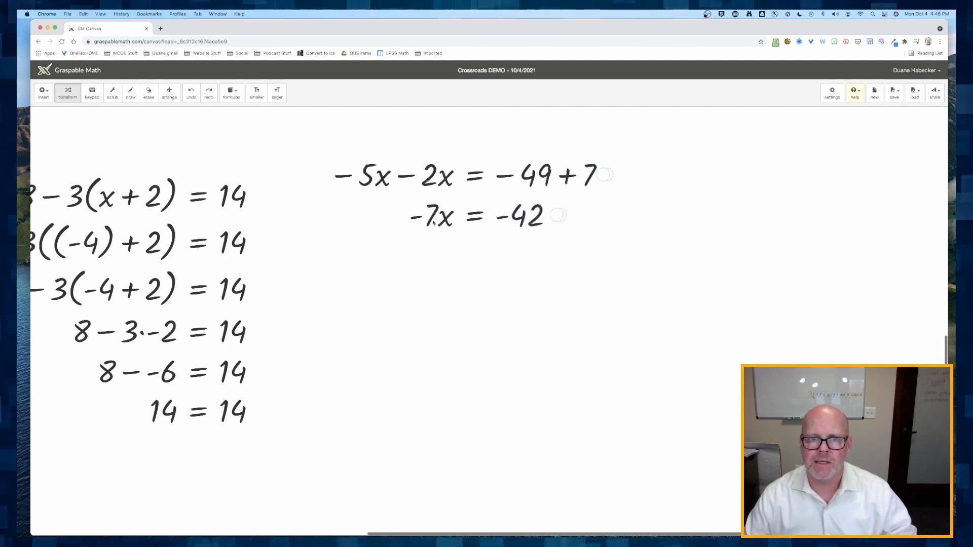
{"action": "left_click_drag", "start_coordinate": [411, 210], "coordinate": [478, 247]}
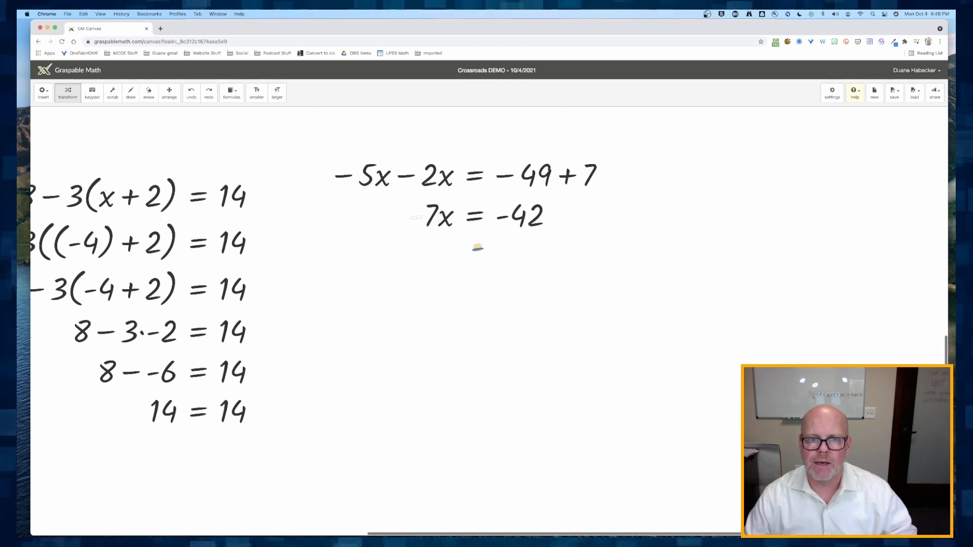
{"action": "left_click_drag", "start_coordinate": [415, 221], "coordinate": [407, 217]}
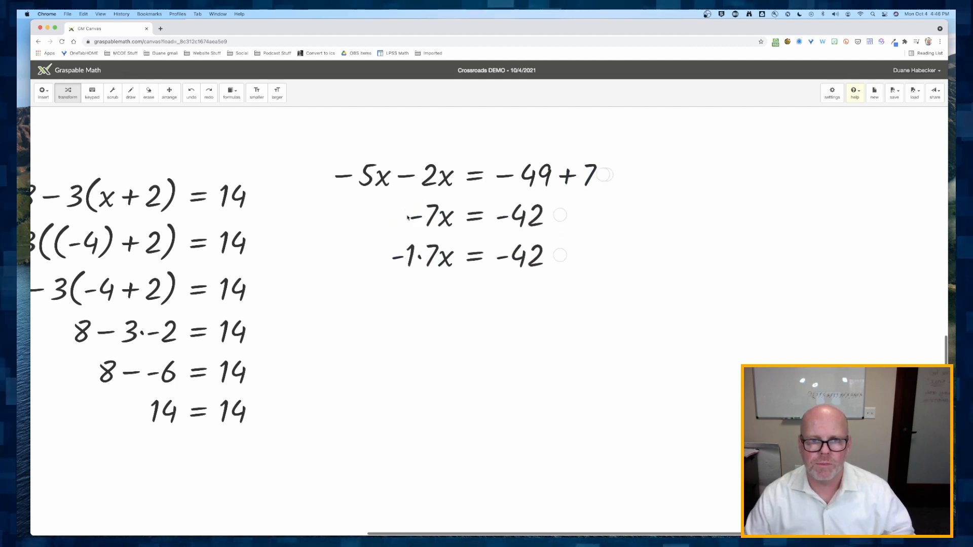
{"action": "left_click", "coordinate": [191, 93]}
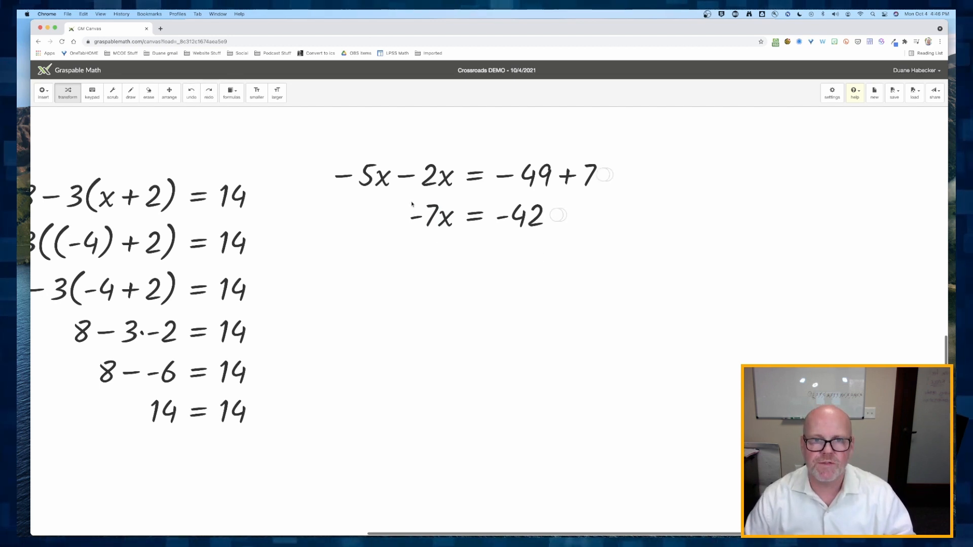
- Divide both sides of −7x = −42 by −7 and simplify the fraction to x = 6
{"action": "left_click_drag", "start_coordinate": [412, 205], "coordinate": [517, 240]}
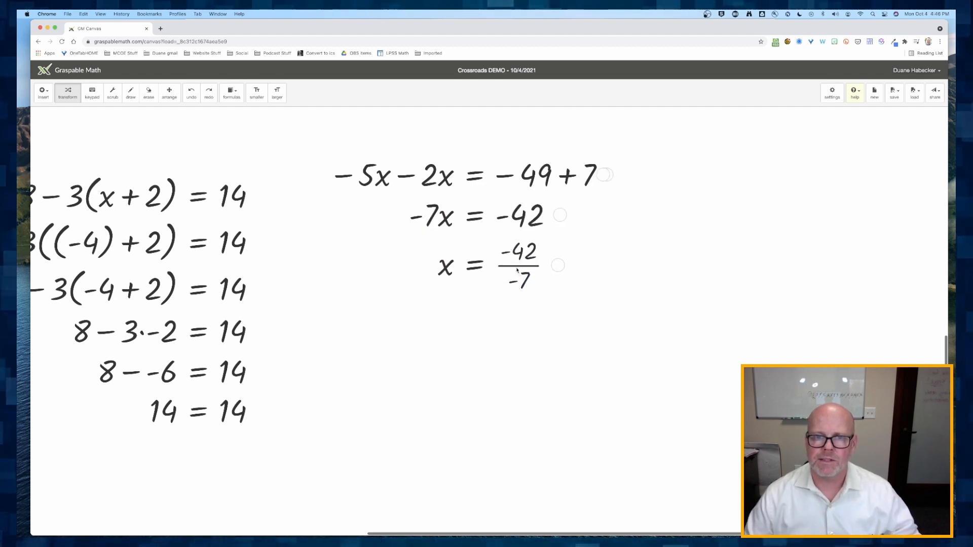
{"action": "left_click", "coordinate": [512, 266]}
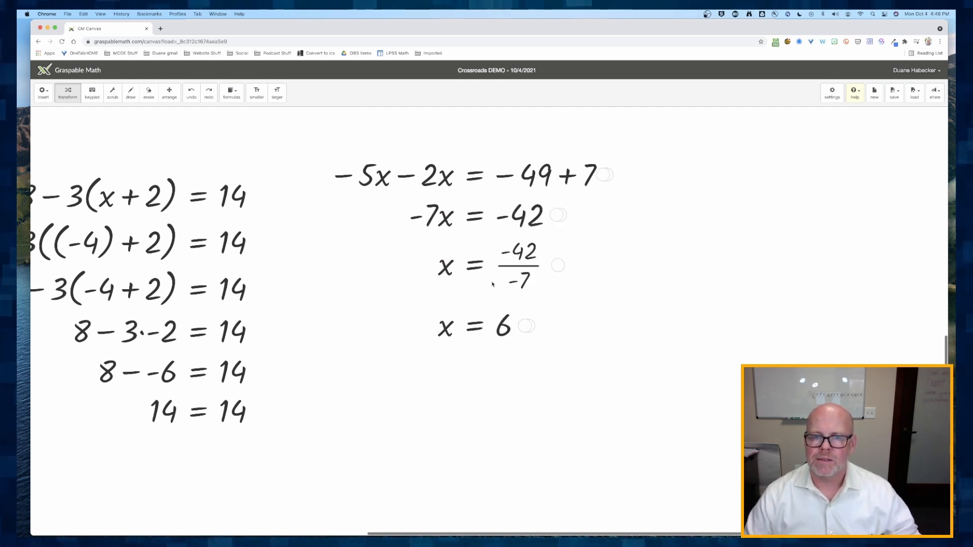
{"action": "scroll", "coordinate": [457, 333], "scroll_direction": "right", "scroll_amount": 3}
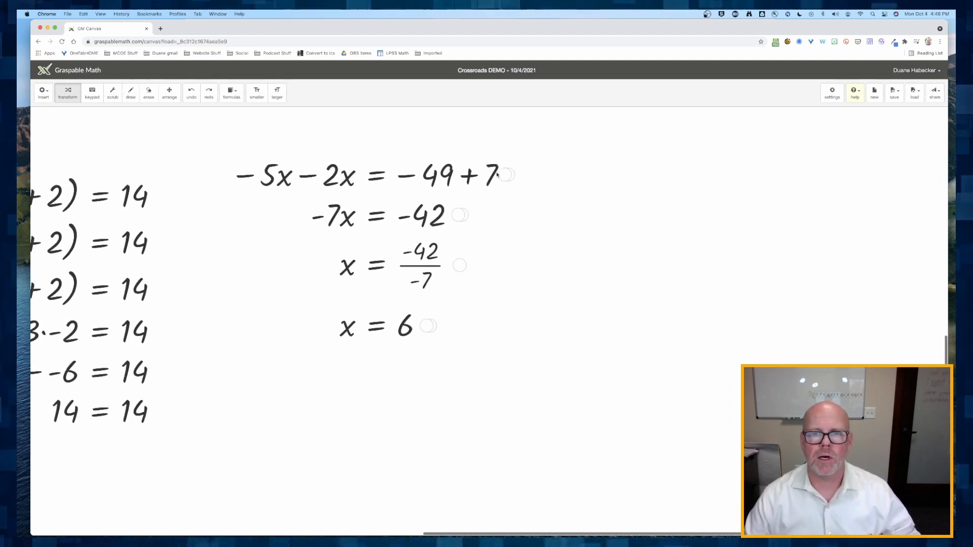
- Duplicate −5x − 2x = −49 + 7 into a new box at the right and expand the solution's full step history
{"action": "left_click_drag", "start_coordinate": [506, 175], "coordinate": [796, 174]}
{"action": "left_click", "coordinate": [169, 93]}
{"action": "left_click", "coordinate": [68, 93]}
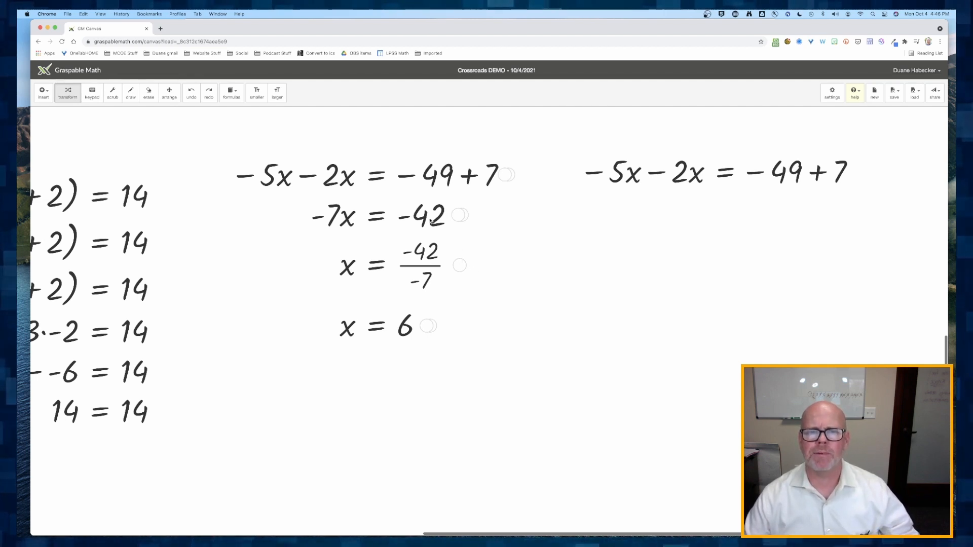
{"action": "left_click", "coordinate": [427, 327]}
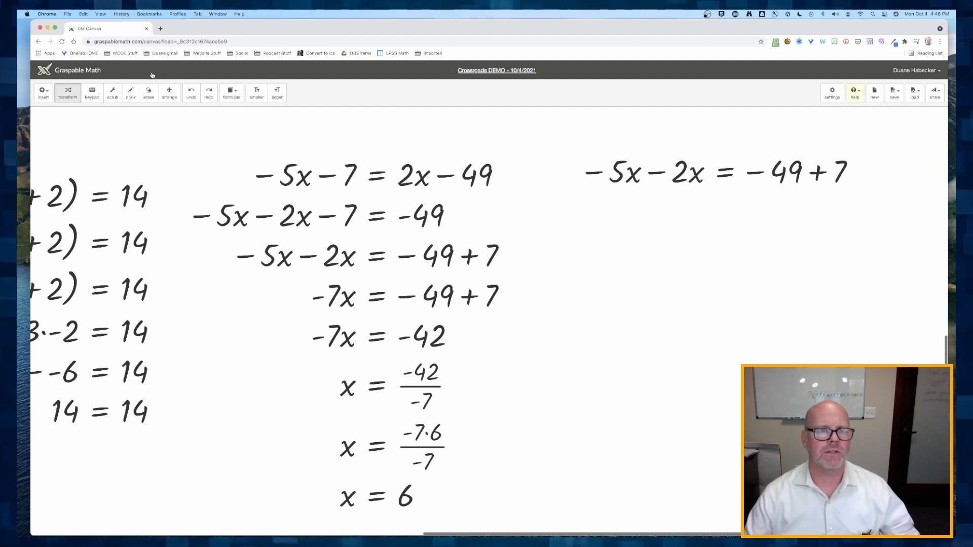
- Delete the duplicated −5x − 2x = −49 + 7 box
{"action": "left_click", "coordinate": [169, 92]}
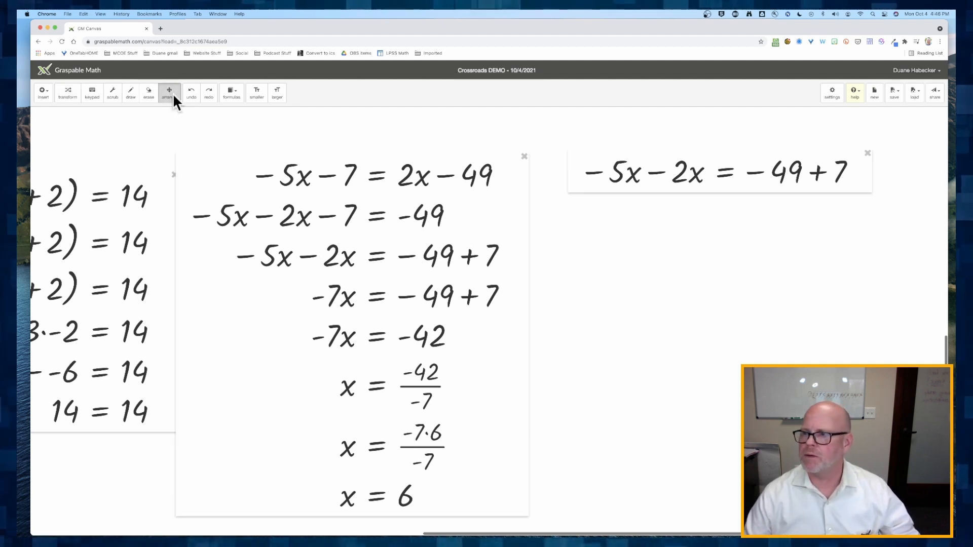
{"action": "left_click", "coordinate": [868, 154]}
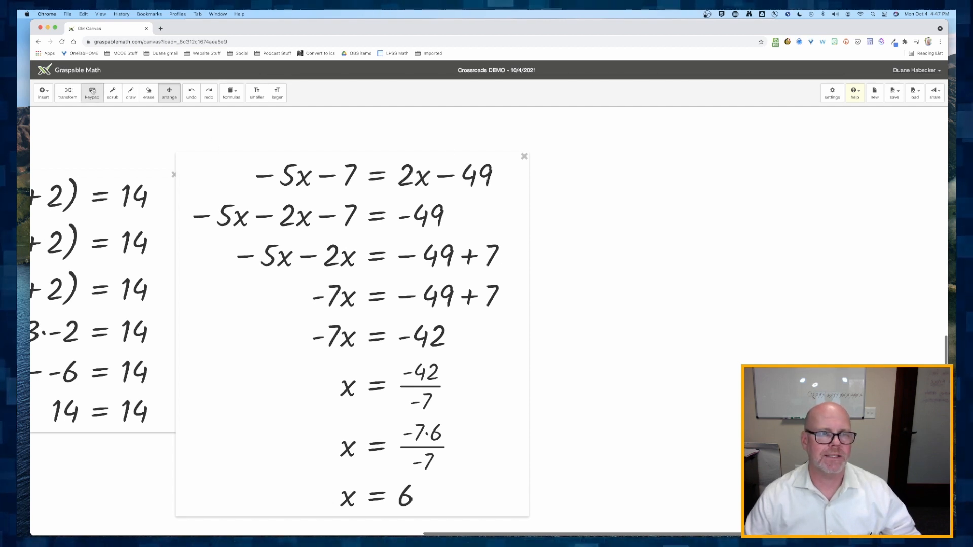
{"action": "left_click", "coordinate": [63, 93]}
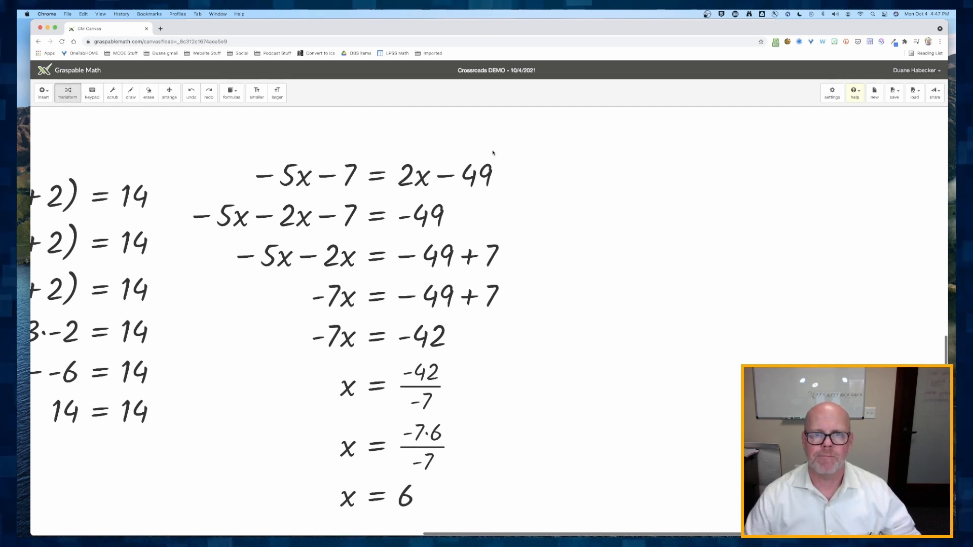
- Copy −5x − 7 = 2x − 49 to the right and substitute x = 6 into the copy
{"action": "left_click_drag", "start_coordinate": [561, 166], "coordinate": [881, 177]}
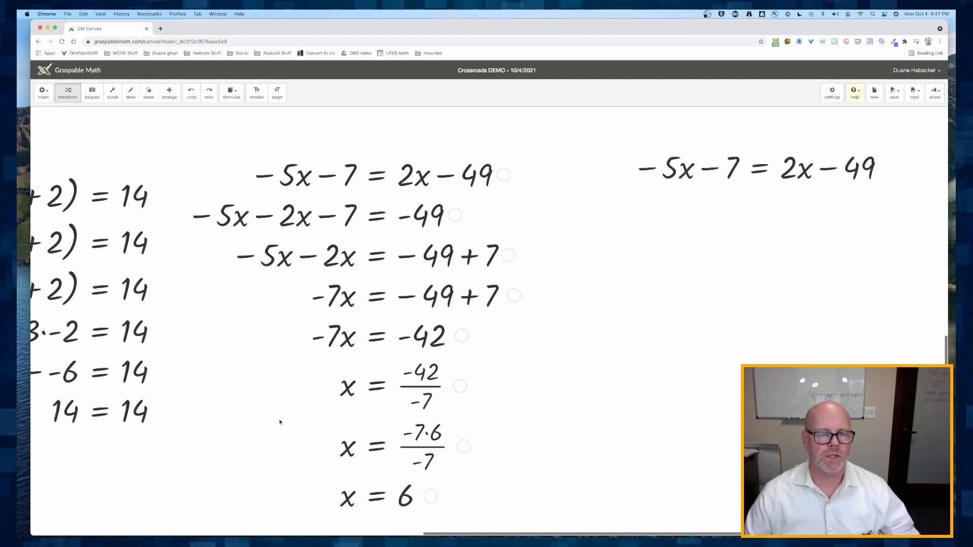
{"action": "left_click_drag", "start_coordinate": [404, 499], "coordinate": [685, 169]}
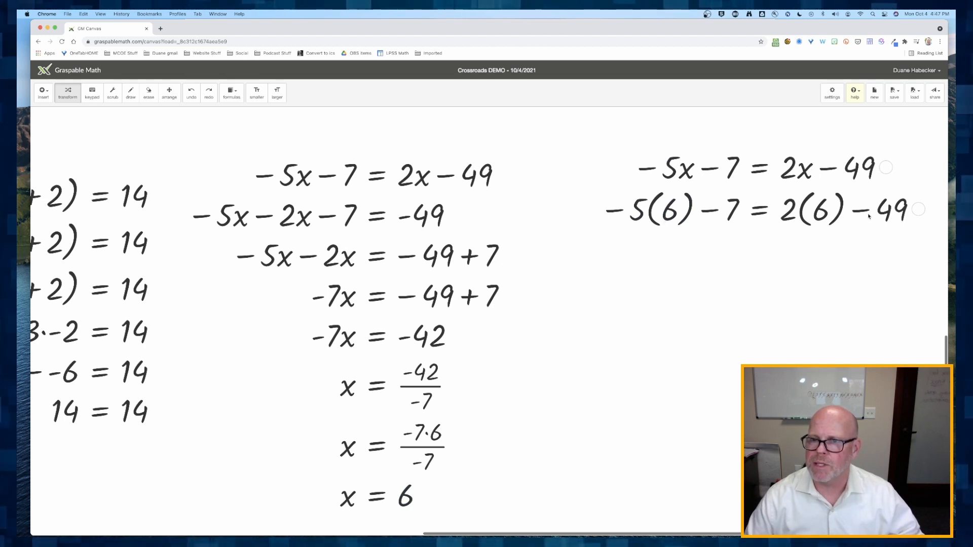
- Simplify both sides of the substituted equation step by step down to −37 = −37
{"action": "left_click", "coordinate": [651, 212]}
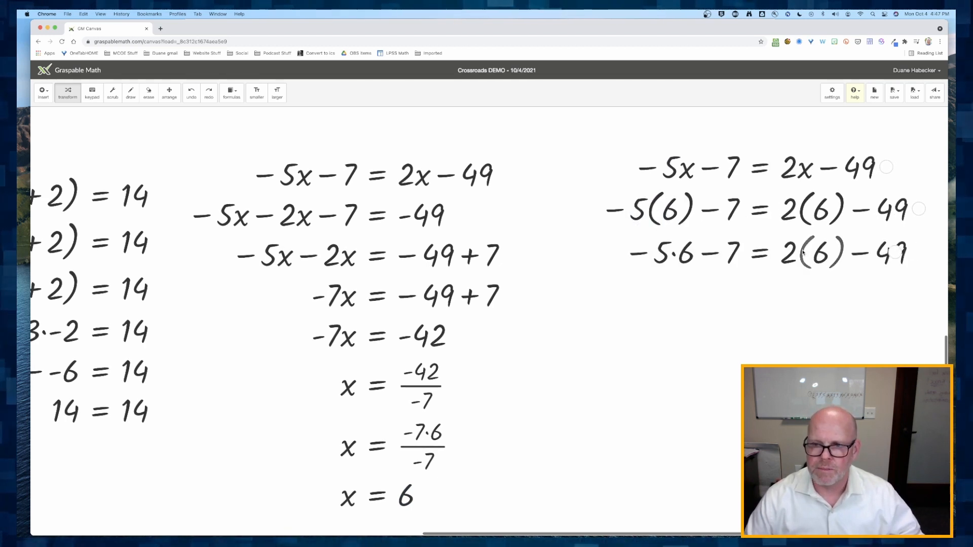
{"action": "left_click", "coordinate": [803, 252]}
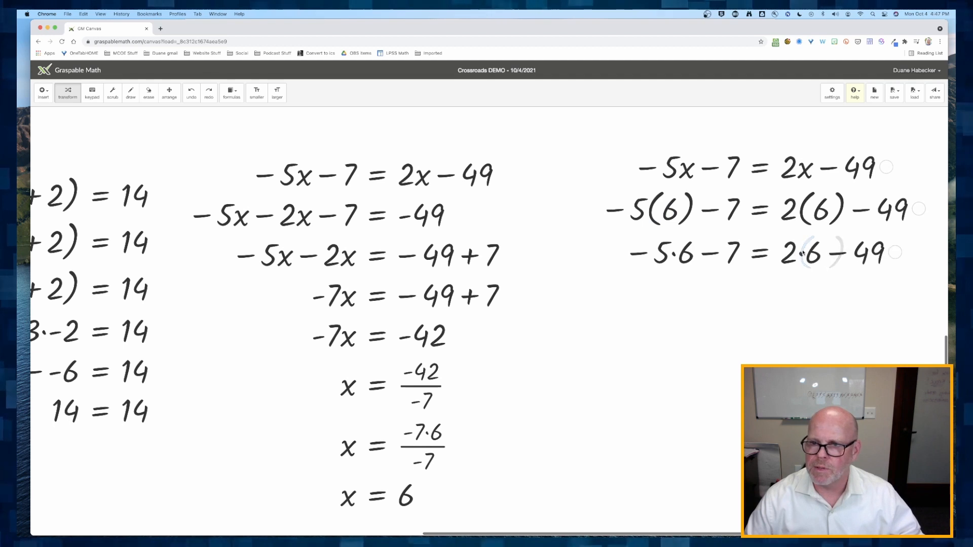
{"action": "left_click", "coordinate": [675, 255]}
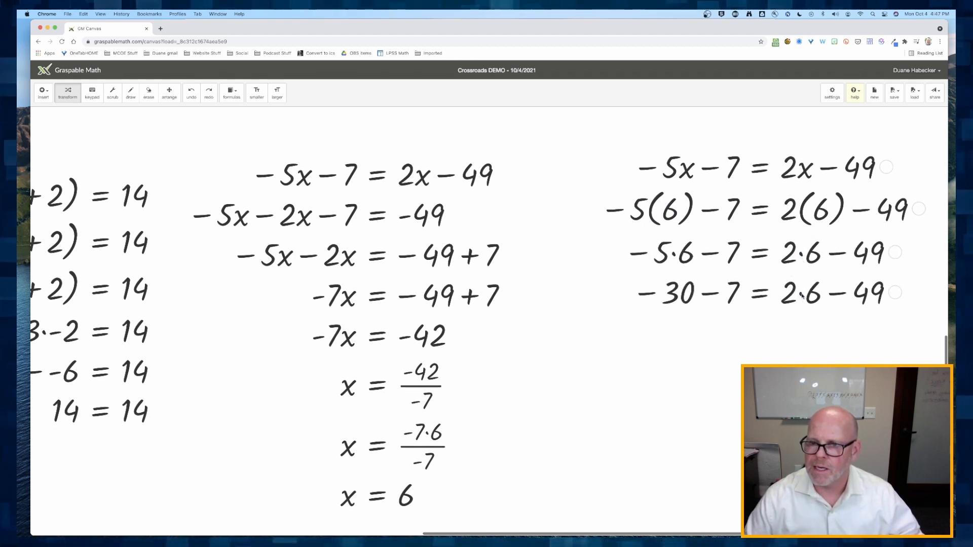
{"action": "left_click", "coordinate": [802, 296]}
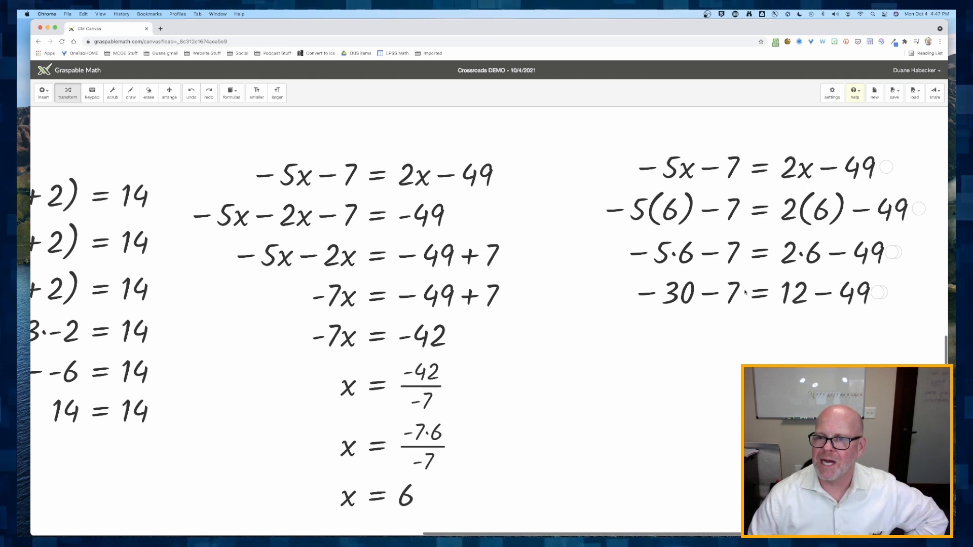
{"action": "left_click", "coordinate": [708, 293]}
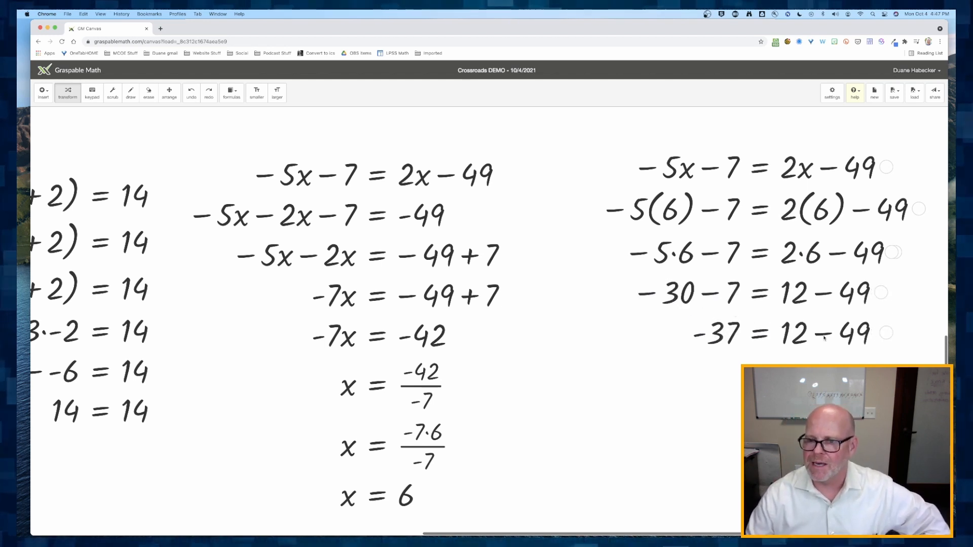
{"action": "left_click", "coordinate": [825, 336]}
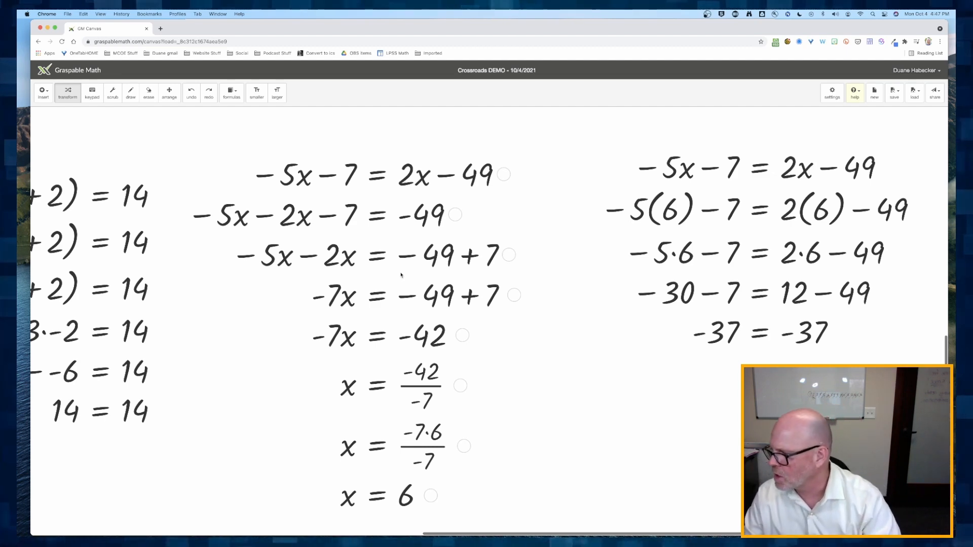
- Move the equations 2x + 4y = 40 and x + y = 24 side by side near the upper left of the canvas
{"action": "scroll", "coordinate": [401, 275], "scroll_direction": "down", "scroll_amount": 10}
{"action": "scroll", "coordinate": [401, 275], "scroll_direction": "up", "scroll_amount": 6}
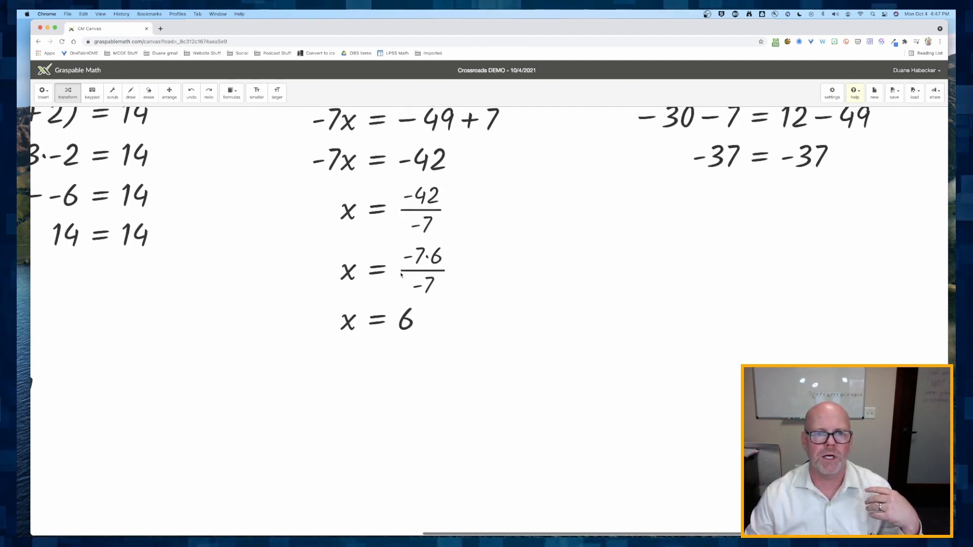
{"action": "scroll", "coordinate": [401, 275], "scroll_direction": "up", "scroll_amount": 3}
{"action": "scroll", "coordinate": [401, 275], "scroll_direction": "down", "scroll_amount": 4}
{"action": "scroll", "coordinate": [401, 275], "scroll_direction": "left", "scroll_amount": 6}
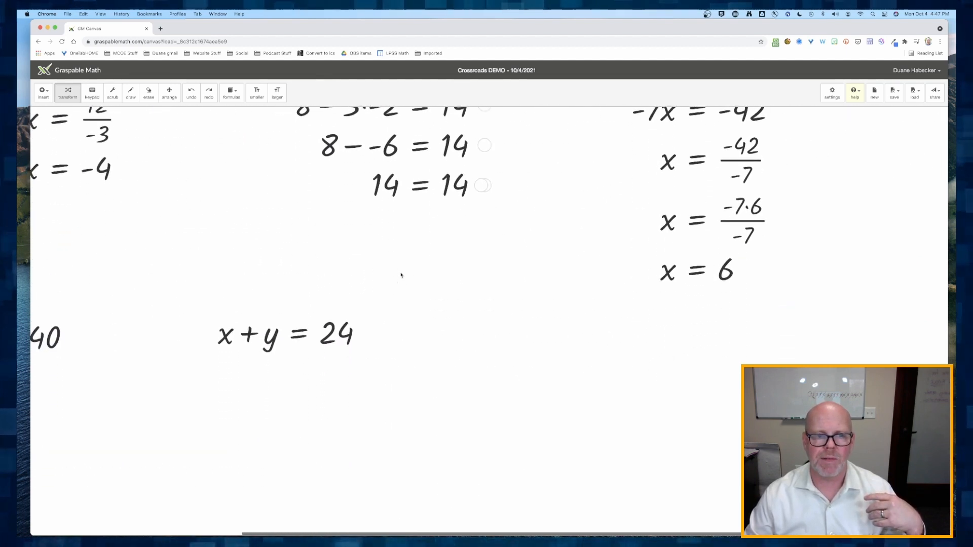
{"action": "scroll", "coordinate": [401, 275], "scroll_direction": "left", "scroll_amount": 8}
{"action": "scroll", "coordinate": [401, 275], "scroll_direction": "down", "scroll_amount": 2}
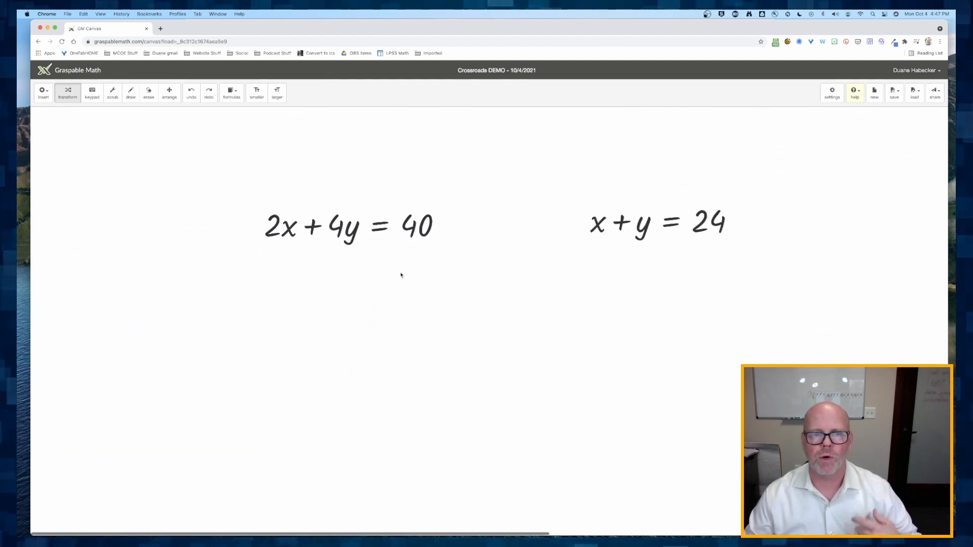
{"action": "left_click", "coordinate": [169, 93]}
{"action": "left_click_drag", "start_coordinate": [333, 206], "coordinate": [160, 182]}
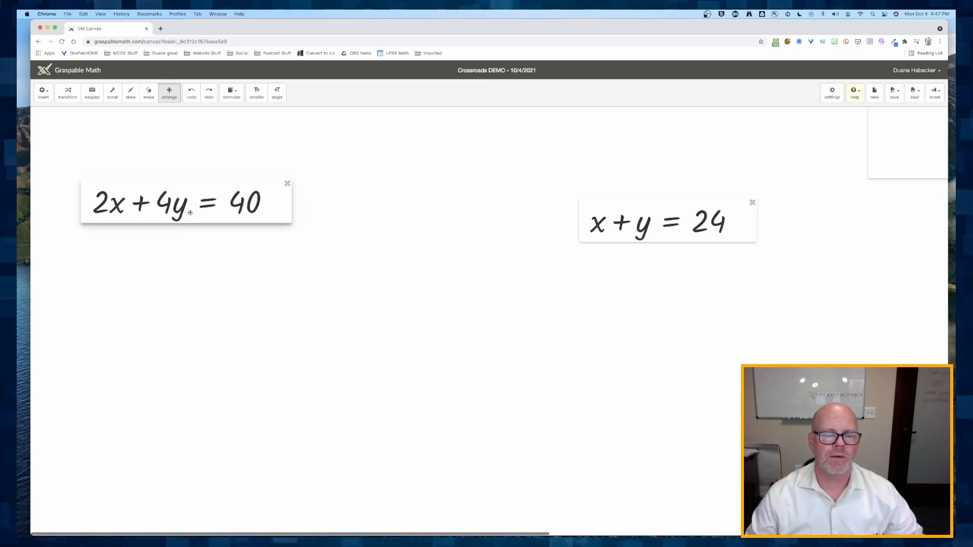
{"action": "left_click_drag", "start_coordinate": [598, 225], "coordinate": [325, 201]}
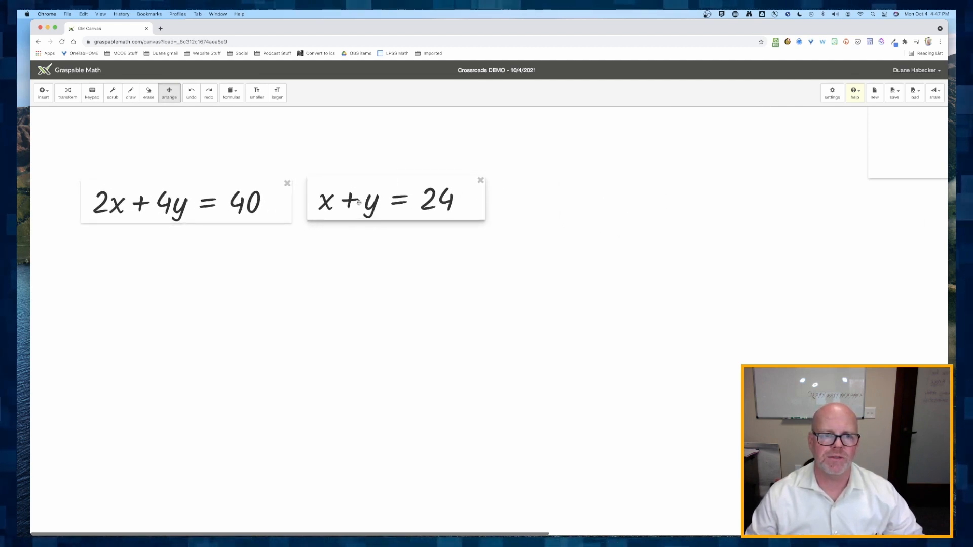
{"action": "left_click", "coordinate": [68, 92]}
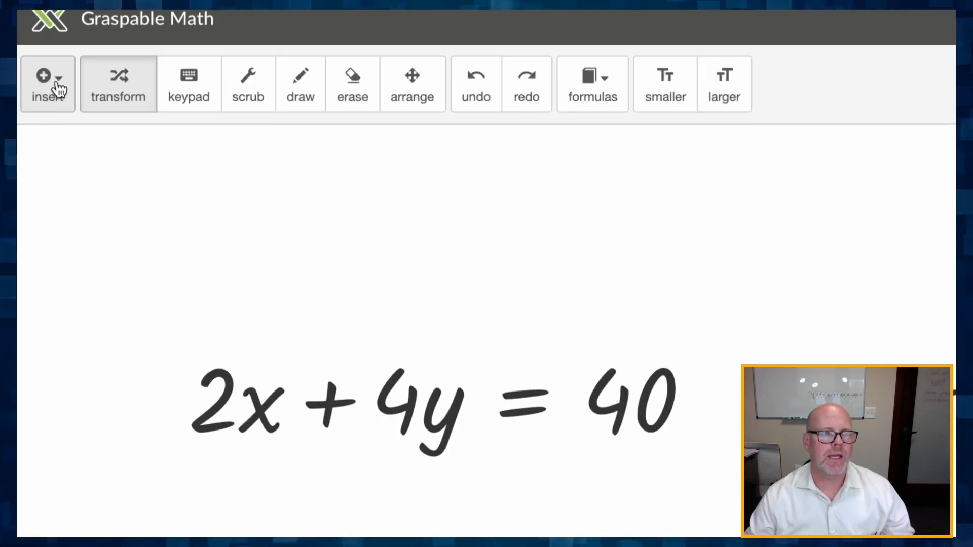
- Insert a GeoGebra graphing calculator beside the two equations and enlarge it
{"action": "left_click", "coordinate": [59, 89]}
{"action": "left_click", "coordinate": [78, 366]}
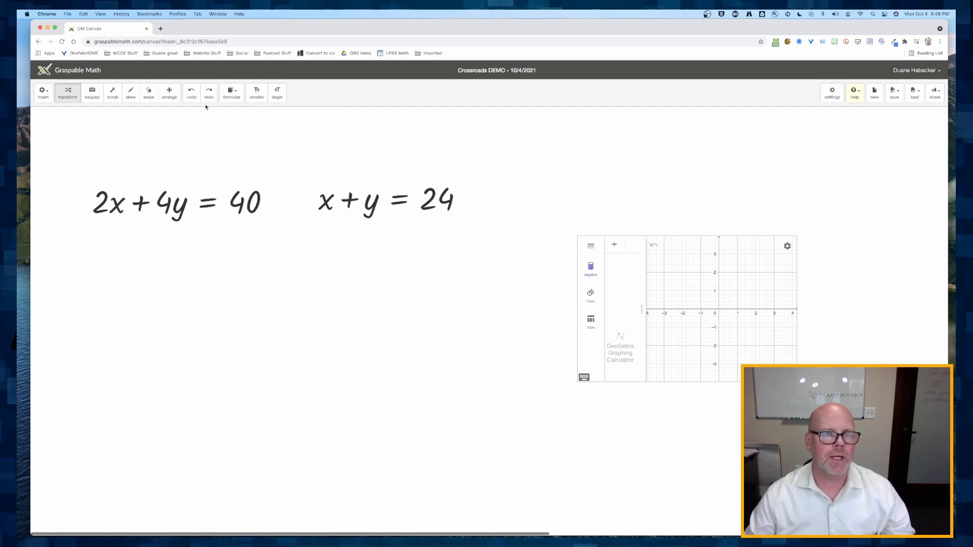
{"action": "left_click", "coordinate": [169, 92]}
{"action": "left_click_drag", "start_coordinate": [689, 280], "coordinate": [629, 198]}
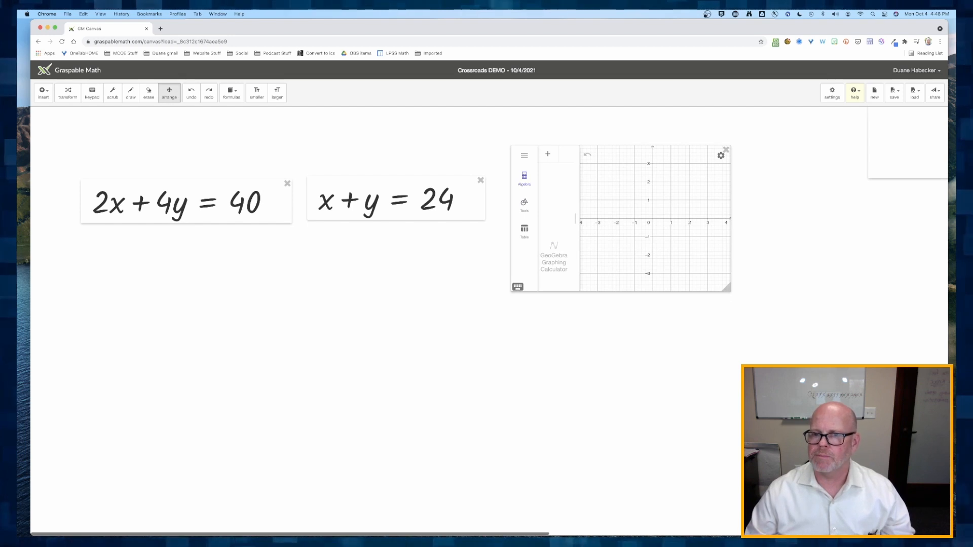
{"action": "left_click_drag", "start_coordinate": [725, 289], "coordinate": [856, 438]}
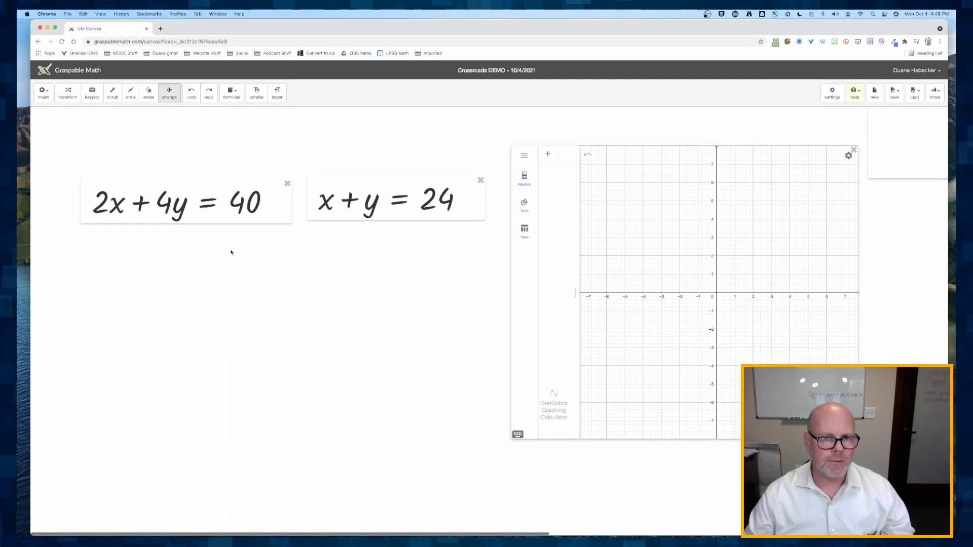
{"action": "left_click", "coordinate": [67, 94]}
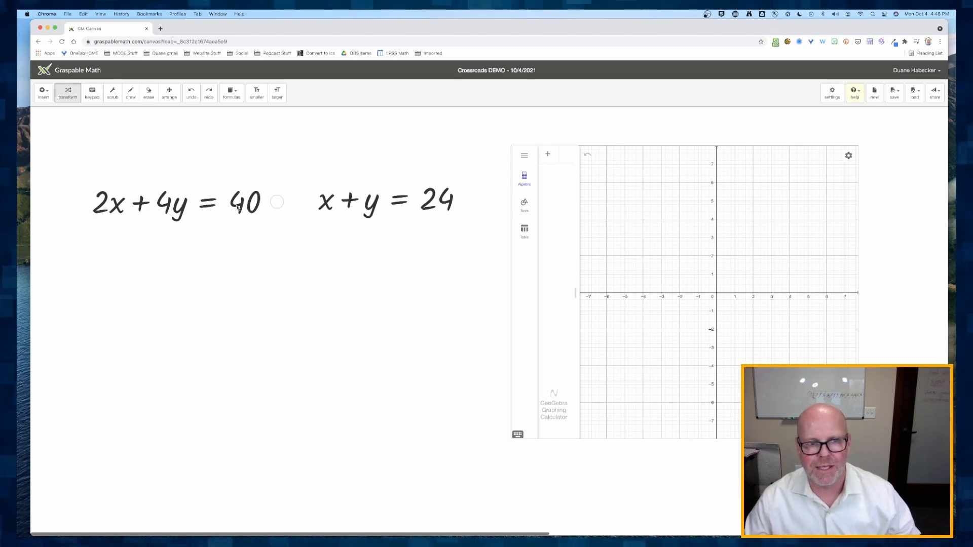
- Graph 2x + 4y = 40 and x + y = 24 in the graphing calculator
{"action": "left_click_drag", "start_coordinate": [280, 195], "coordinate": [567, 167]}
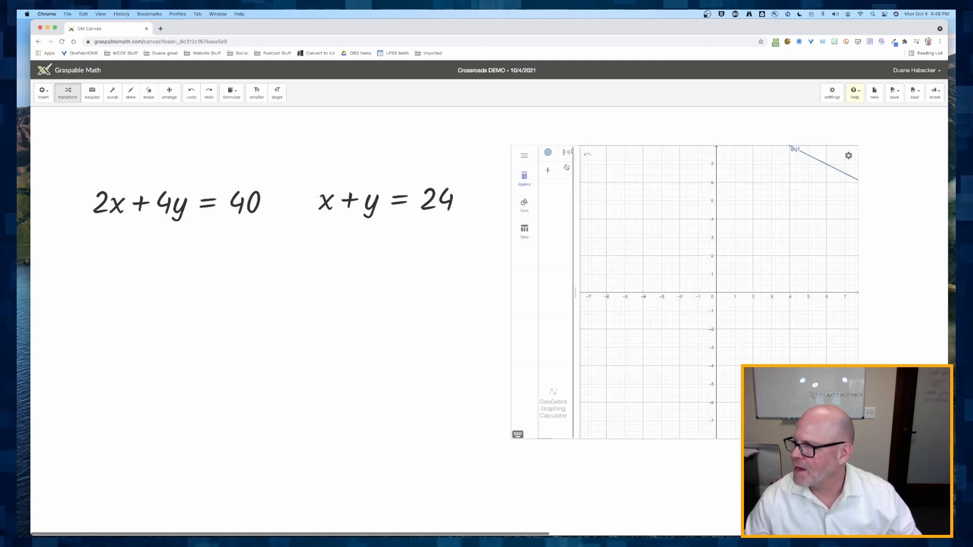
{"action": "left_click_drag", "start_coordinate": [769, 191], "coordinate": [762, 300]}
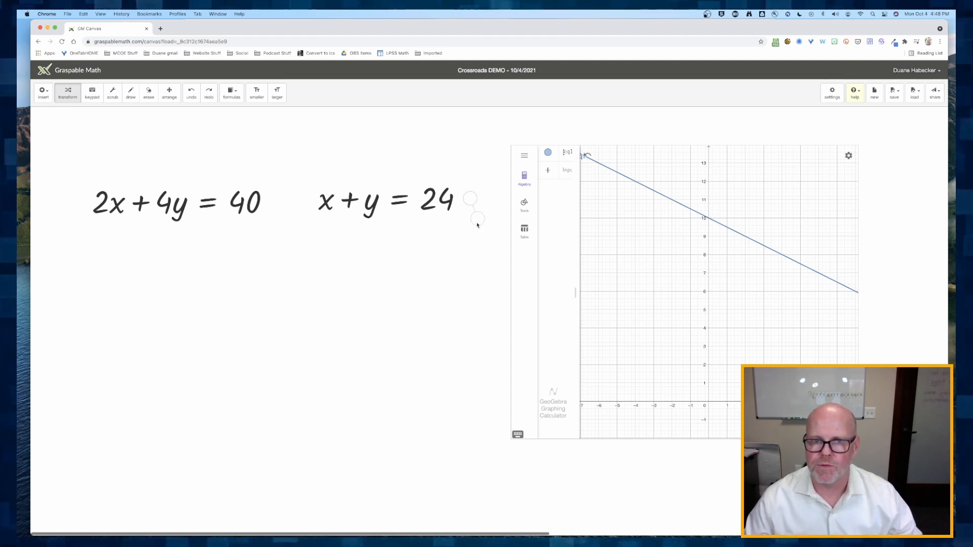
{"action": "left_click_drag", "start_coordinate": [478, 224], "coordinate": [739, 244]}
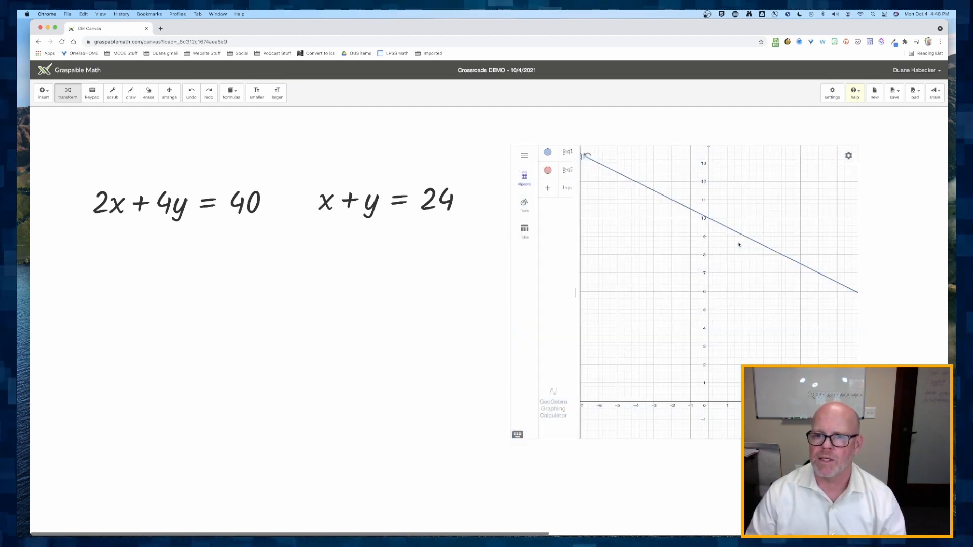
{"action": "scroll", "coordinate": [739, 244], "scroll_direction": "down", "scroll_amount": 2}
{"action": "scroll", "coordinate": [739, 244], "scroll_direction": "down", "scroll_amount": 5}
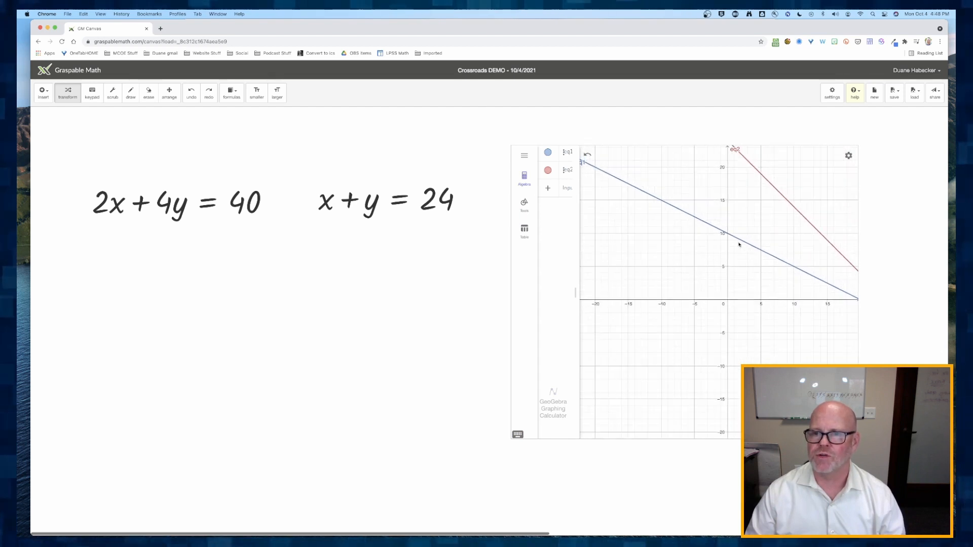
{"action": "left_click_drag", "start_coordinate": [805, 308], "coordinate": [709, 307]}
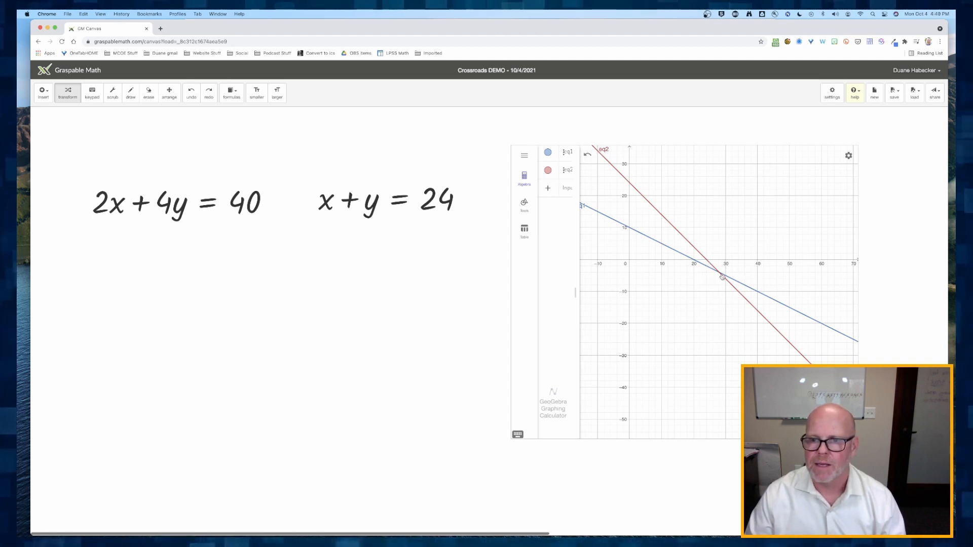
- Inspect the intersection point of the two graphed lines
{"action": "left_click", "coordinate": [721, 275]}
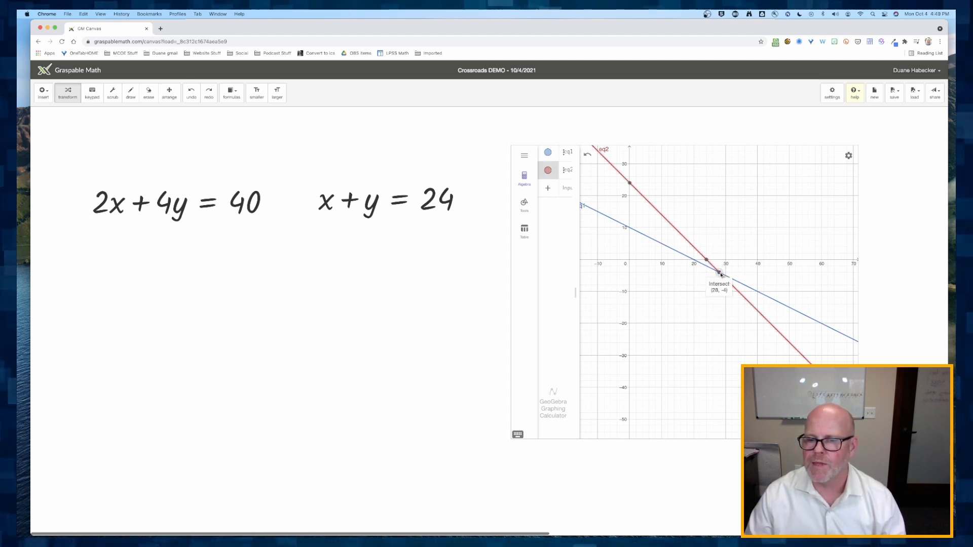
{"action": "left_click", "coordinate": [716, 284]}
{"action": "left_click", "coordinate": [720, 274]}
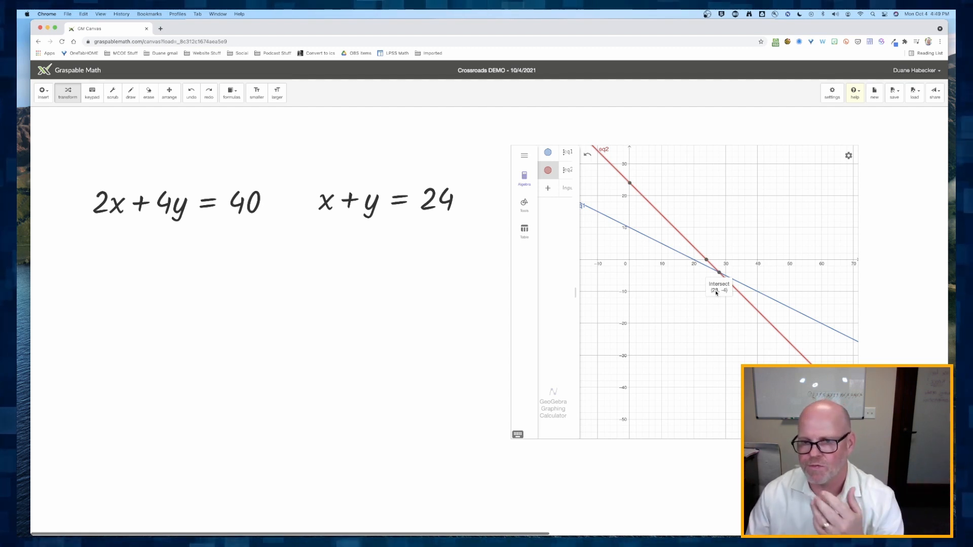
{"action": "left_click", "coordinate": [695, 310]}
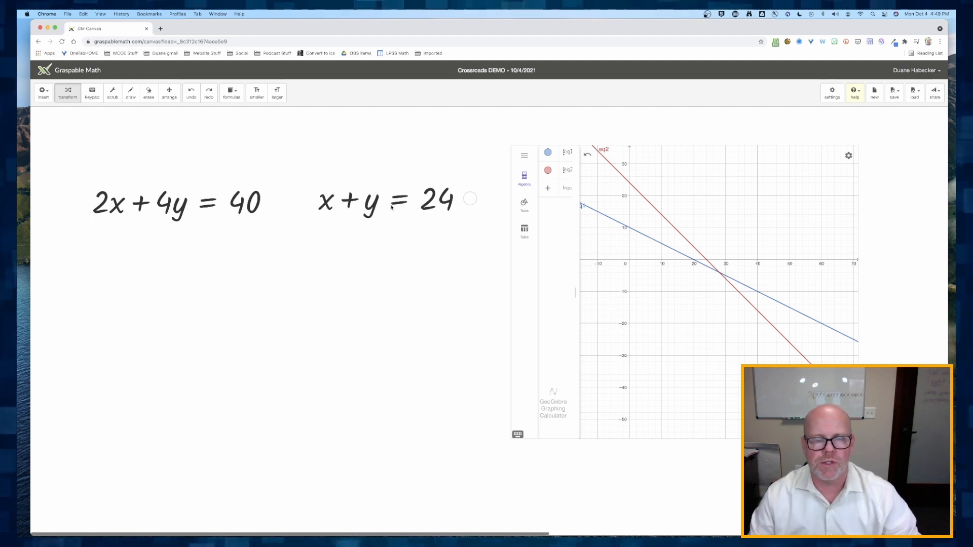
- Solve x + y = 24 for y by moving x to the right side
{"action": "left_click", "coordinate": [328, 206]}
{"action": "left_click_drag", "start_coordinate": [330, 205], "coordinate": [482, 203]}
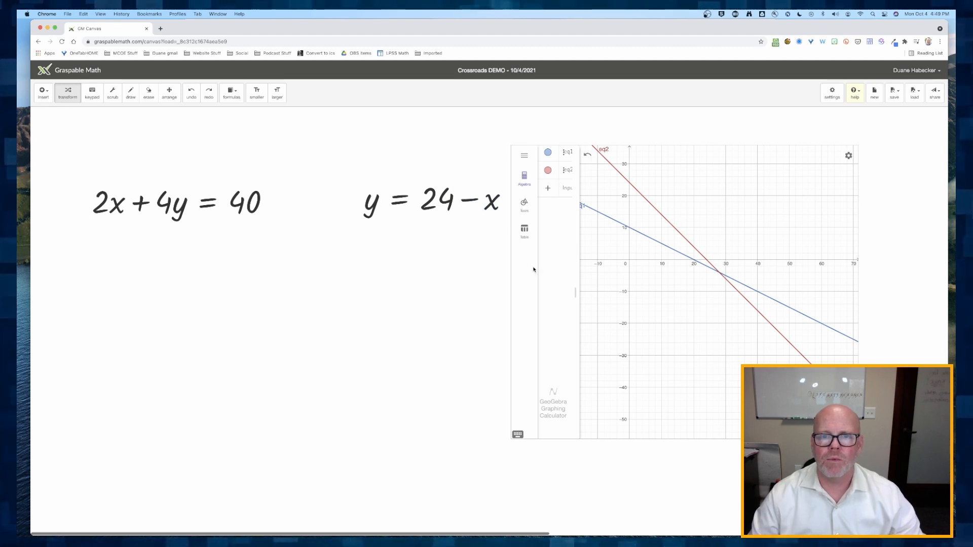
- Shift the graphing calculator slightly to the right
{"action": "left_click", "coordinate": [173, 97]}
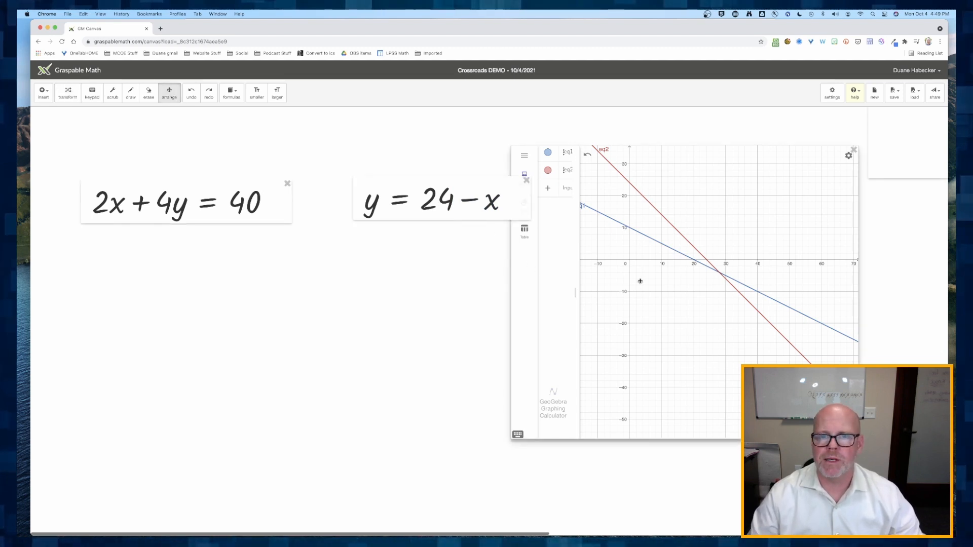
{"action": "left_click_drag", "start_coordinate": [665, 286], "coordinate": [709, 291]}
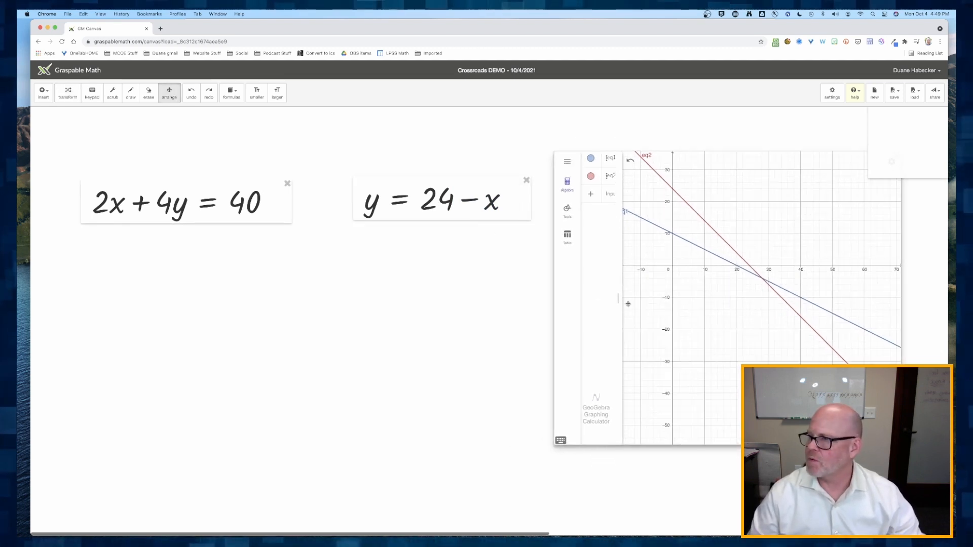
{"action": "left_click", "coordinate": [67, 93]}
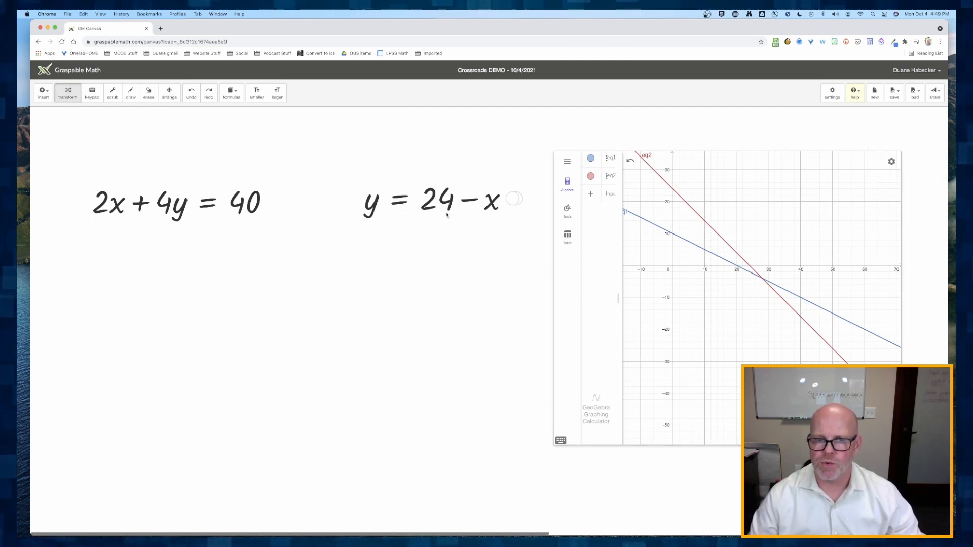
- Substitute y = 24 − x into 2x + 4y = 40
{"action": "left_click", "coordinate": [516, 201]}
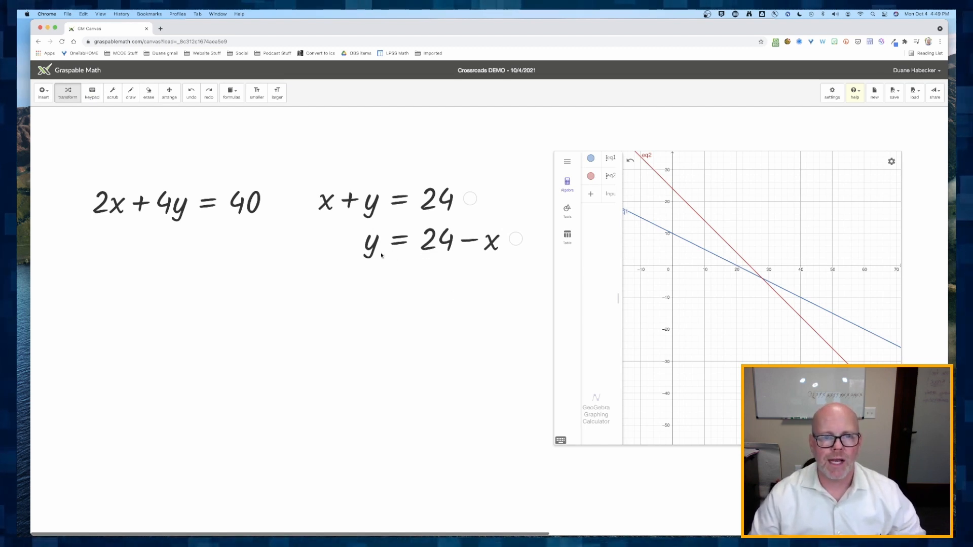
{"action": "left_click_drag", "start_coordinate": [371, 248], "coordinate": [176, 213]}
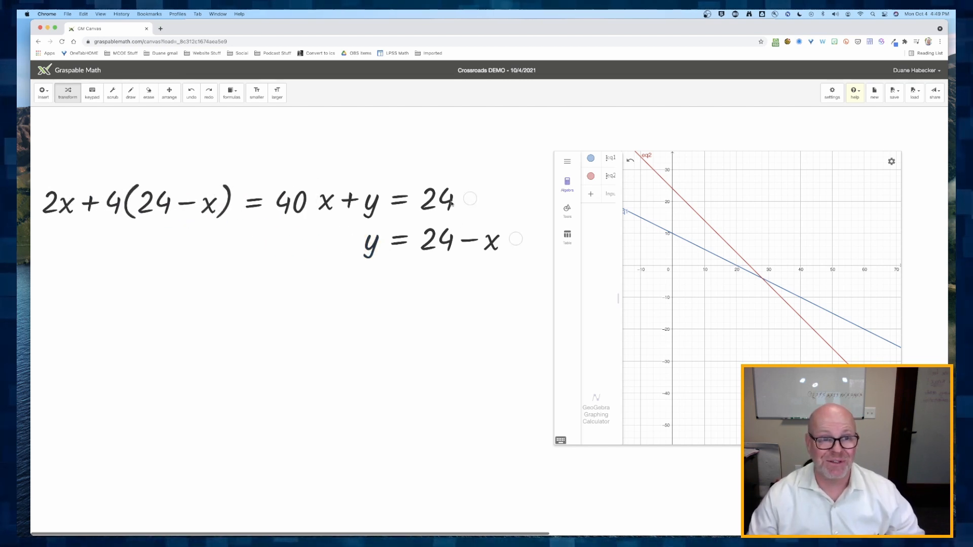
- Shrink the expressions and separate the substituted equation from the x + y = 24 system into its own block
{"action": "left_click", "coordinate": [258, 93]}
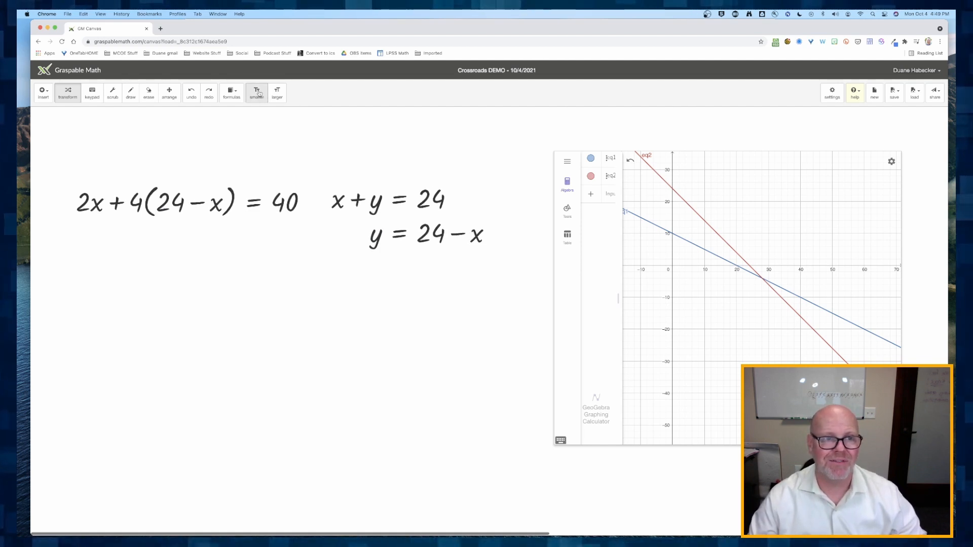
{"action": "left_click", "coordinate": [169, 93]}
{"action": "left_click_drag", "start_coordinate": [350, 200], "coordinate": [388, 199]}
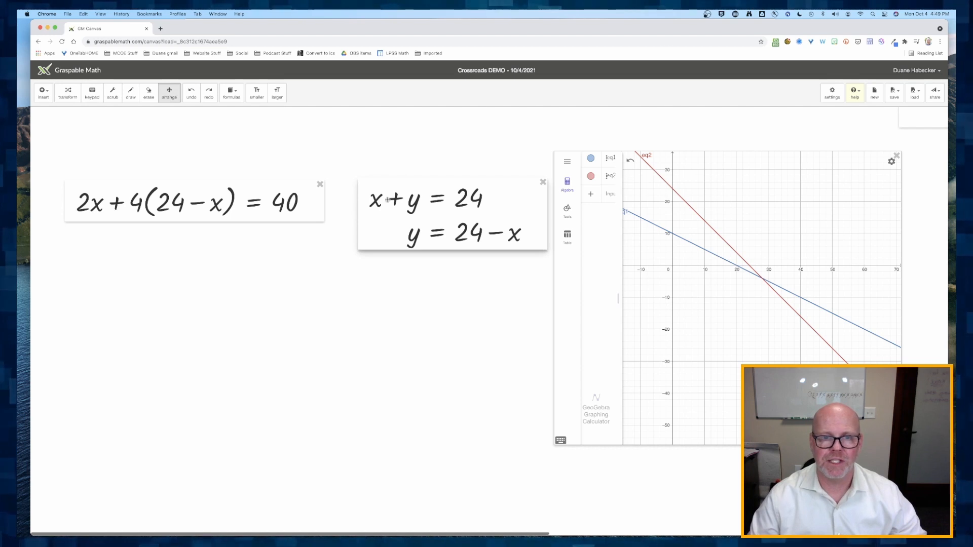
{"action": "left_click", "coordinate": [68, 93]}
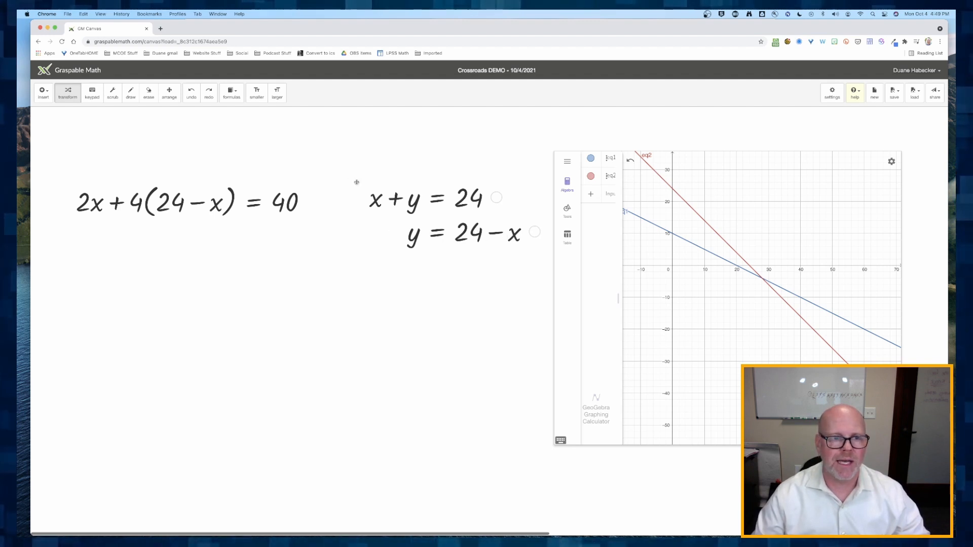
- Distribute the 4 in 2x + 4(24 − x) = 40 and combine the x terms into −2x + 96 = 40
{"action": "left_click", "coordinate": [311, 202]}
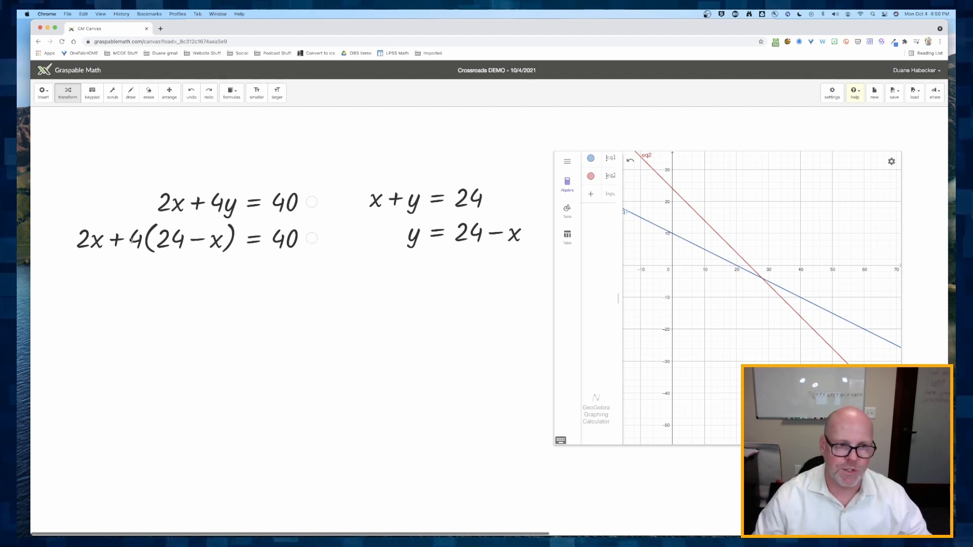
{"action": "left_click_drag", "start_coordinate": [133, 239], "coordinate": [162, 241]}
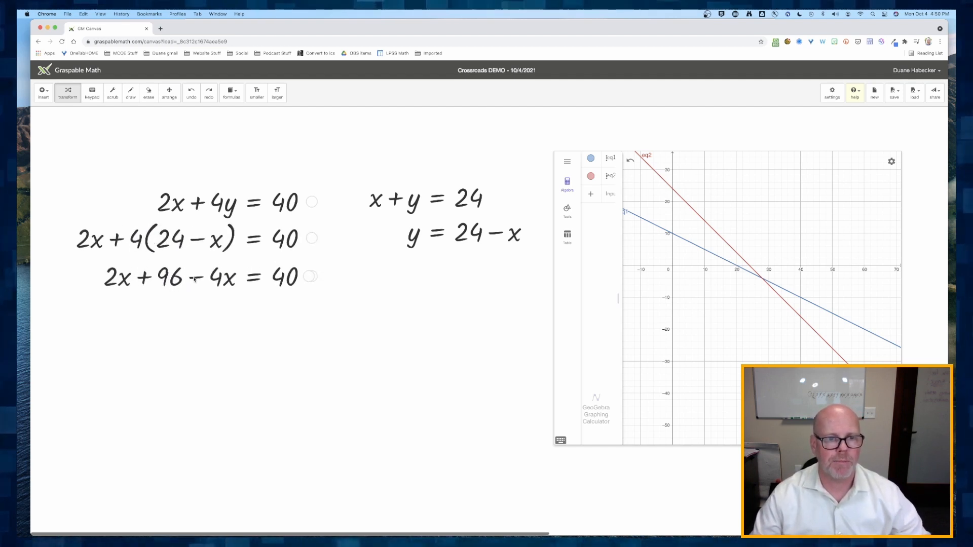
{"action": "left_click_drag", "start_coordinate": [196, 277], "coordinate": [97, 279]}
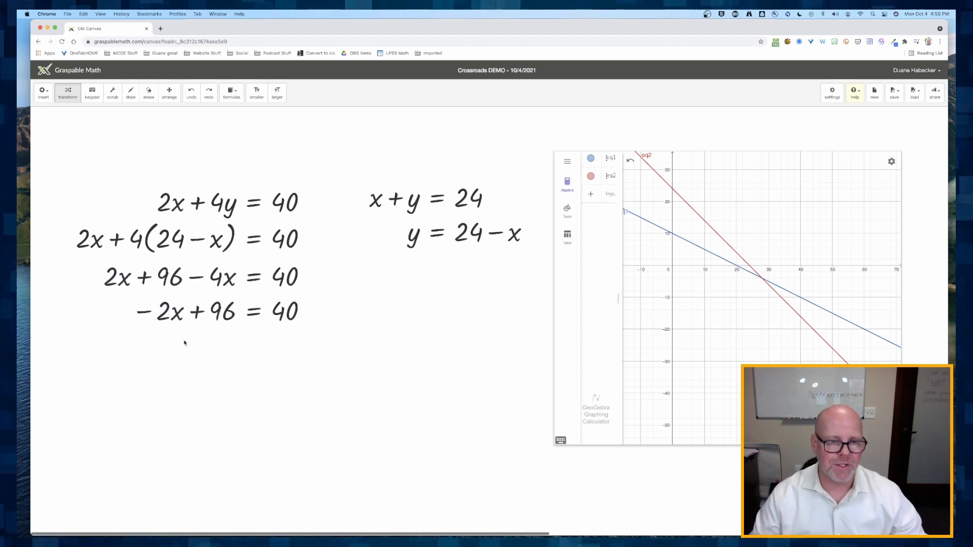
- Solve −2x + 96 = 40 for x by moving 96 across, dividing by −2, and simplifying to x = 28
{"action": "left_click_drag", "start_coordinate": [223, 311], "coordinate": [324, 314]}
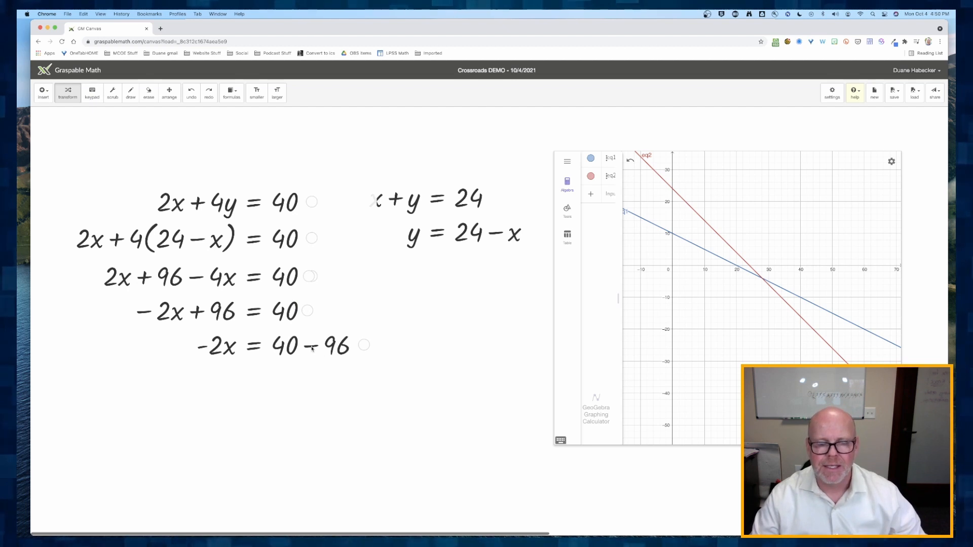
{"action": "left_click", "coordinate": [312, 348]}
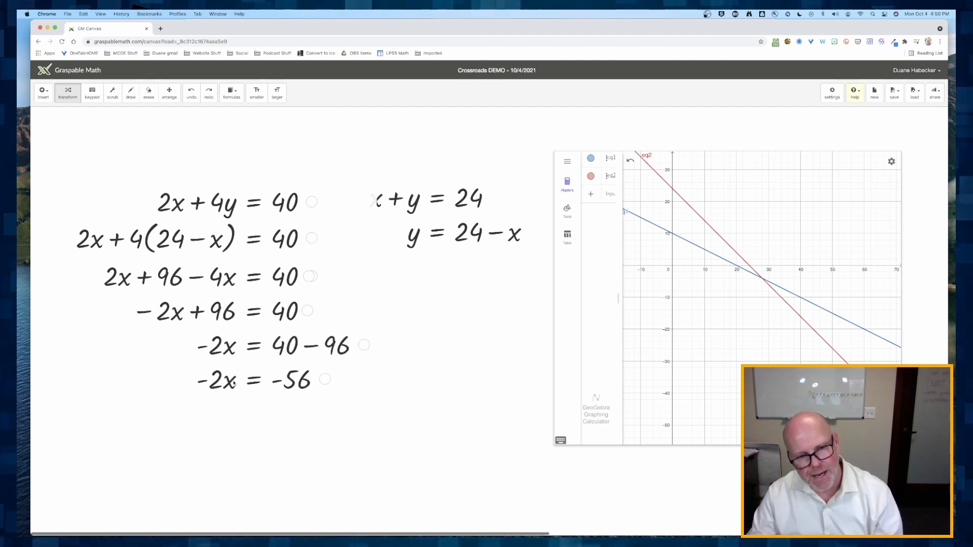
{"action": "left_click_drag", "start_coordinate": [215, 380], "coordinate": [301, 399]}
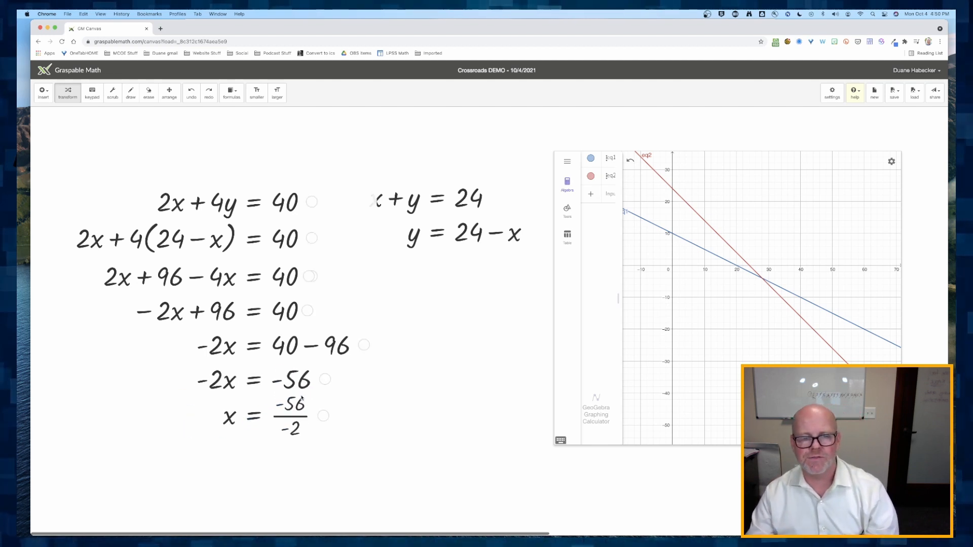
{"action": "left_click", "coordinate": [290, 422]}
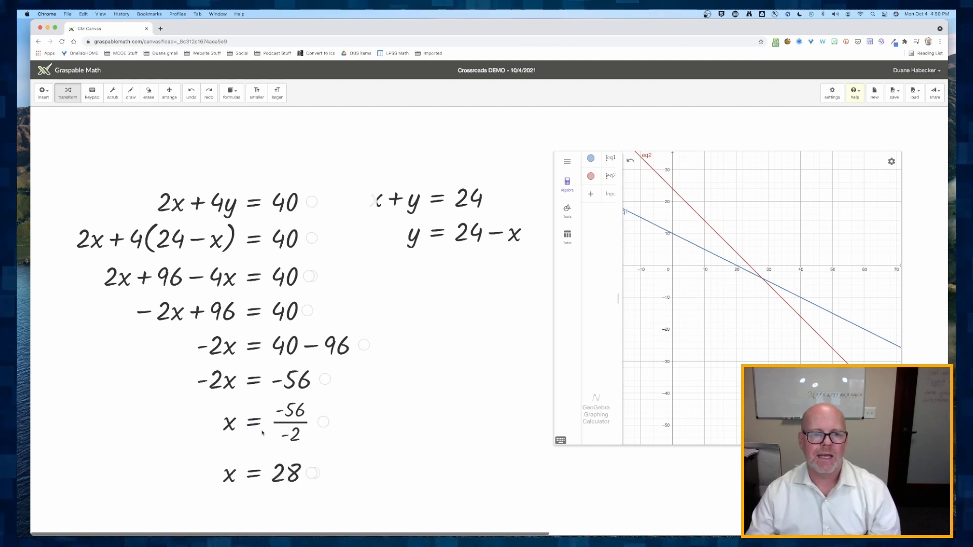
{"action": "scroll", "coordinate": [278, 479], "scroll_direction": "down", "scroll_amount": 2}
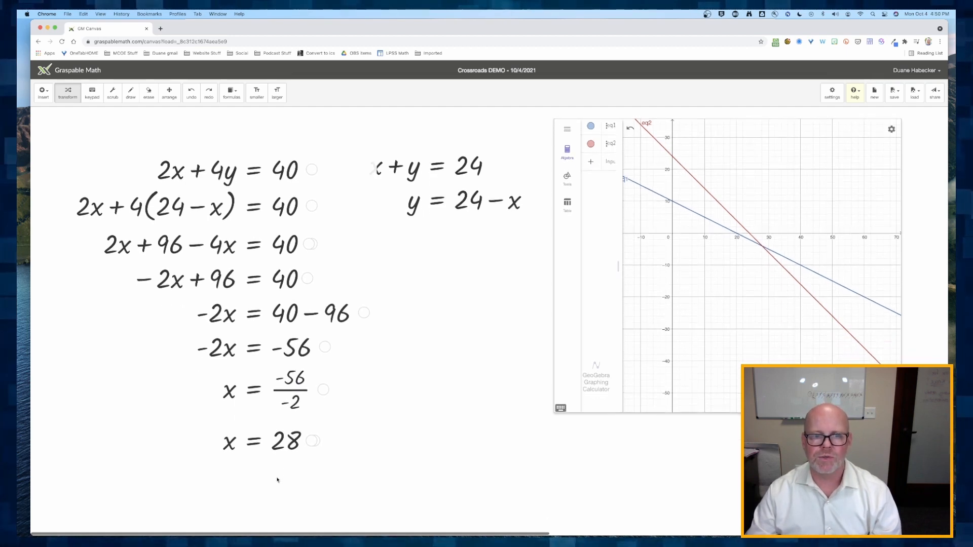
{"action": "scroll", "coordinate": [281, 443], "scroll_direction": "up", "scroll_amount": 2}
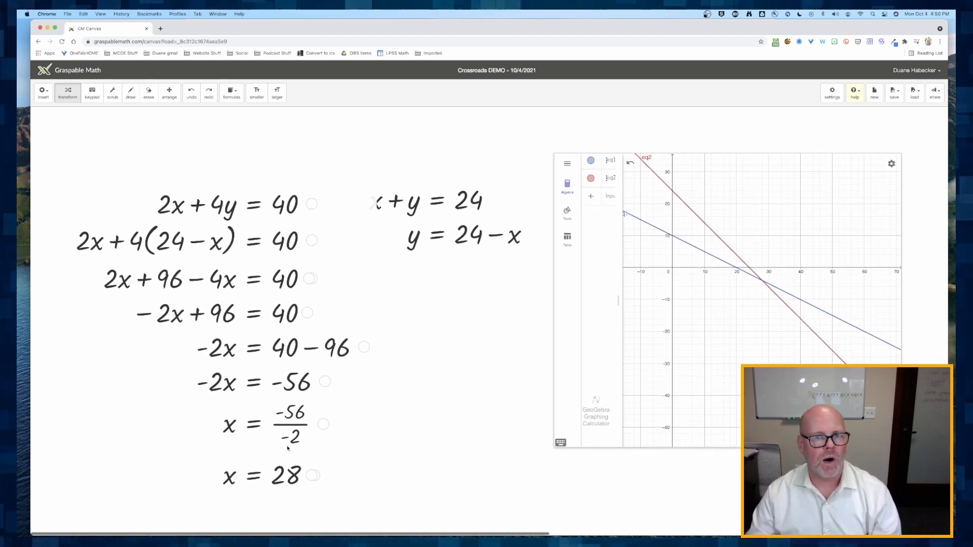
- Rearrange the graphing calculator and the two equation blocks on the canvas
{"action": "left_click_drag", "start_coordinate": [666, 259], "coordinate": [677, 259]}
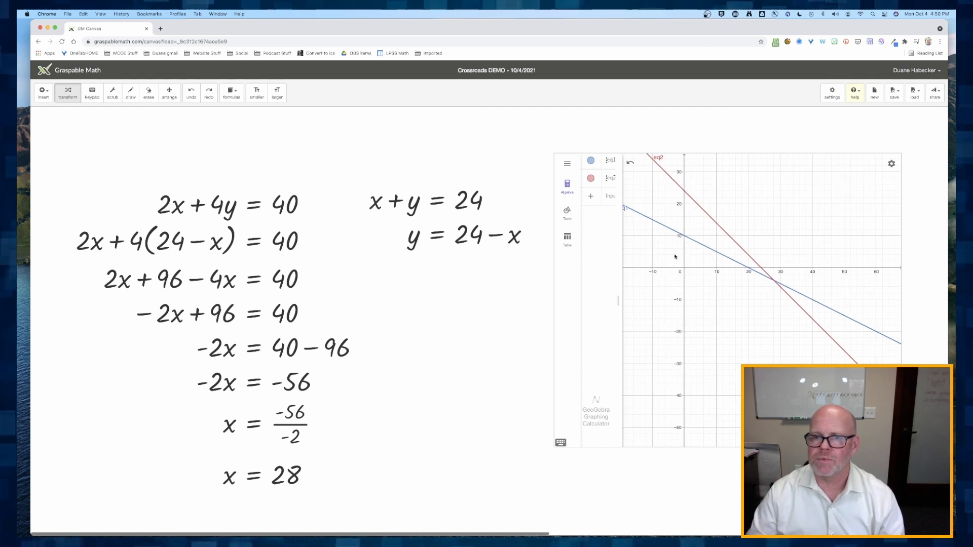
{"action": "left_click", "coordinate": [169, 92]}
{"action": "left_click_drag", "start_coordinate": [725, 289], "coordinate": [746, 273]}
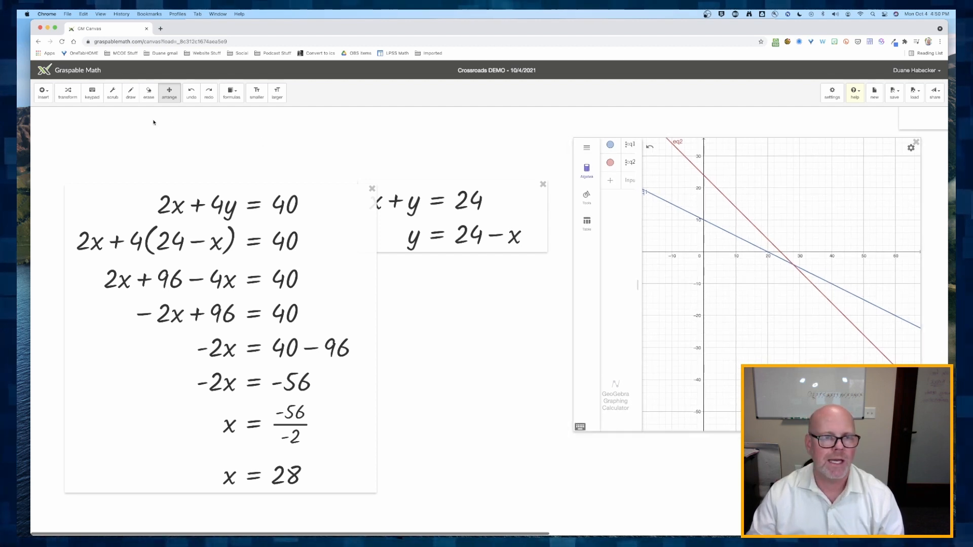
{"action": "left_click_drag", "start_coordinate": [418, 218], "coordinate": [438, 221]}
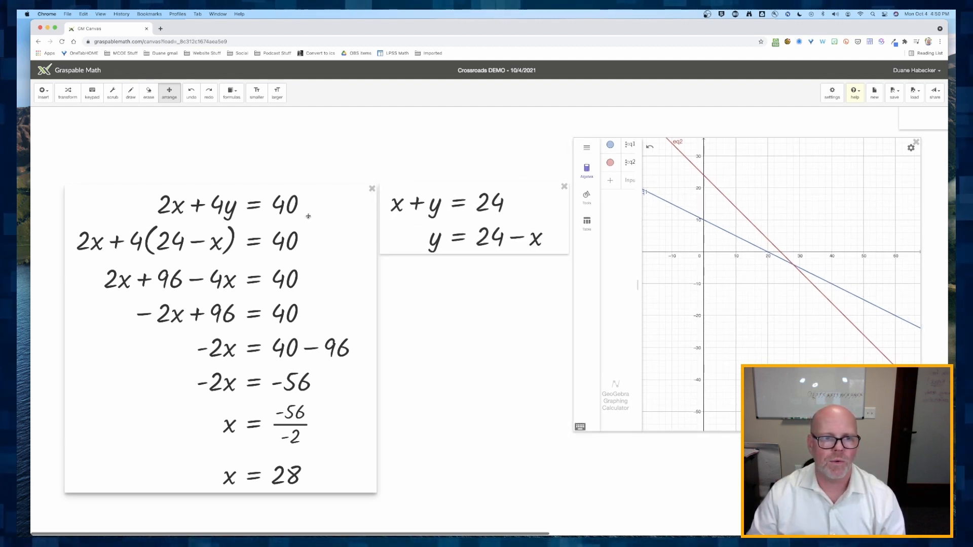
{"action": "left_click_drag", "start_coordinate": [273, 209], "coordinate": [259, 199]}
{"action": "left_click", "coordinate": [67, 94]}
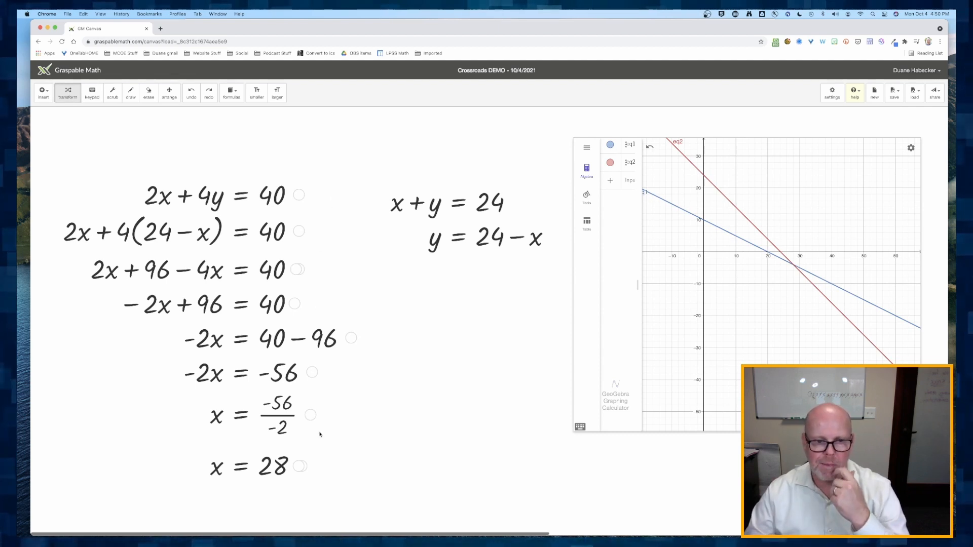
- Expand the intermediate distribution step in the solution chain for x
{"action": "left_click", "coordinate": [299, 467]}
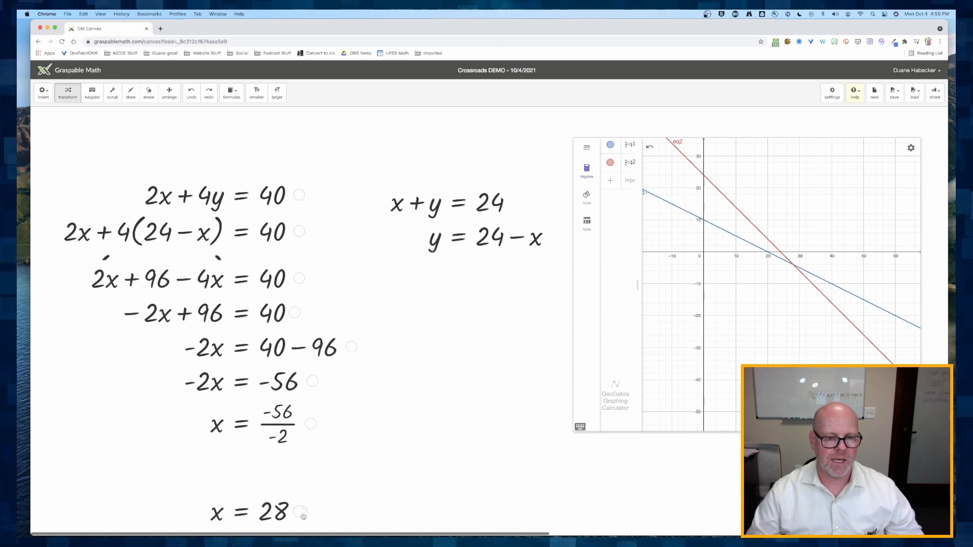
{"action": "scroll", "coordinate": [297, 507], "scroll_direction": "down", "scroll_amount": 4}
{"action": "scroll", "coordinate": [297, 439], "scroll_direction": "up", "scroll_amount": 2}
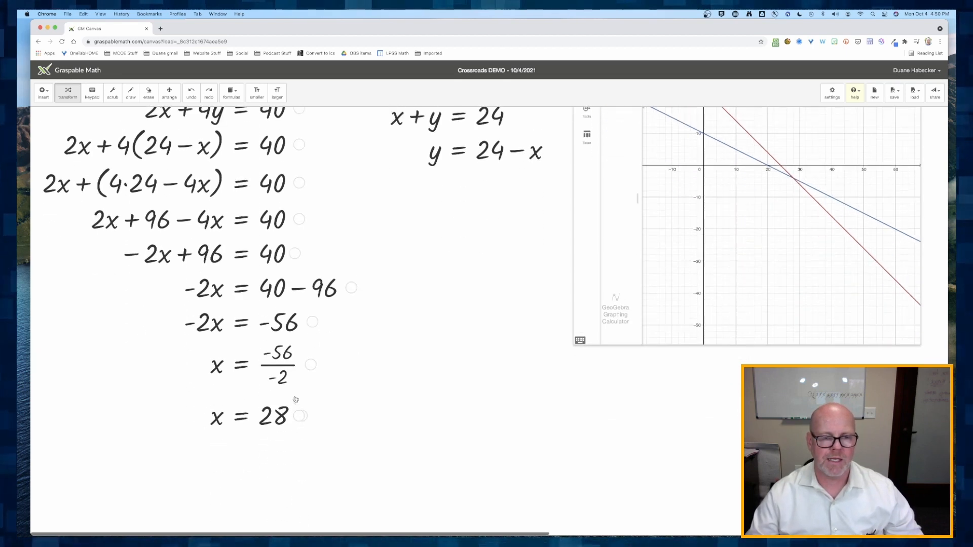
{"action": "scroll", "coordinate": [297, 439], "scroll_direction": "up", "scroll_amount": 1}
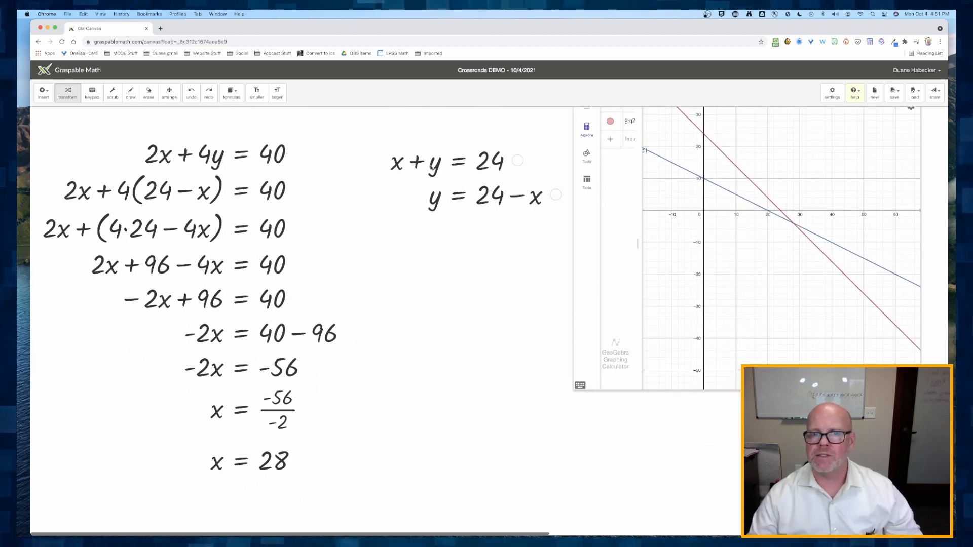
{"action": "left_click_drag", "start_coordinate": [560, 197], "coordinate": [505, 159]}
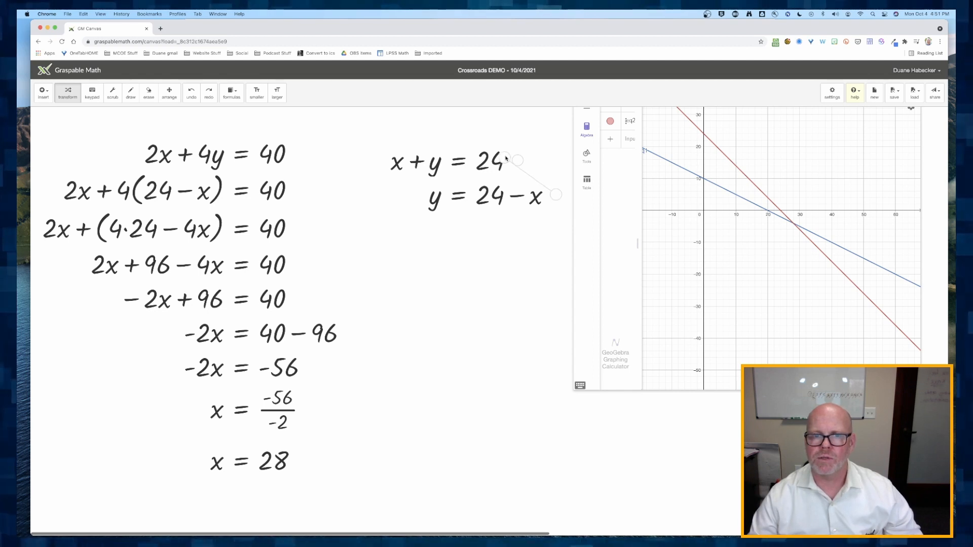
{"action": "left_click_drag", "start_coordinate": [537, 353], "coordinate": [533, 370]}
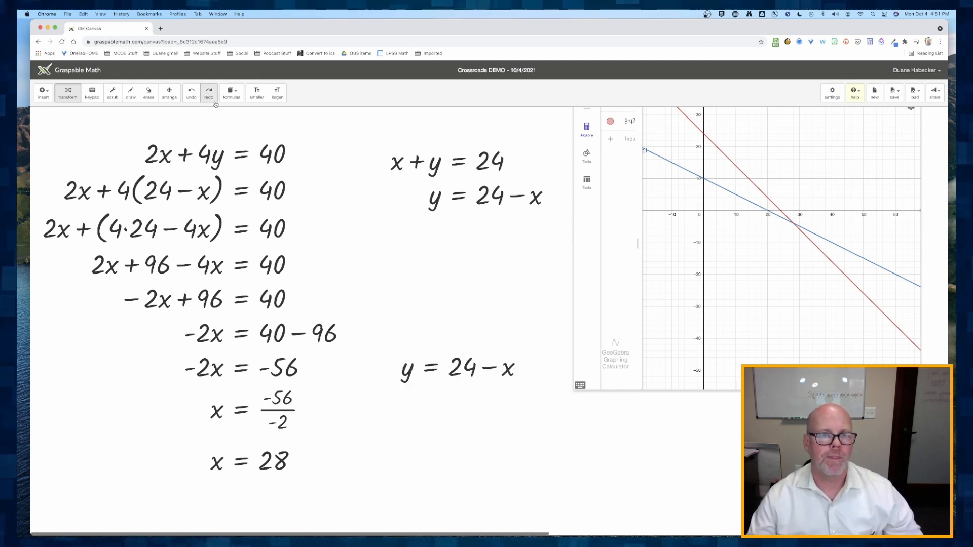
{"action": "left_click", "coordinate": [189, 94]}
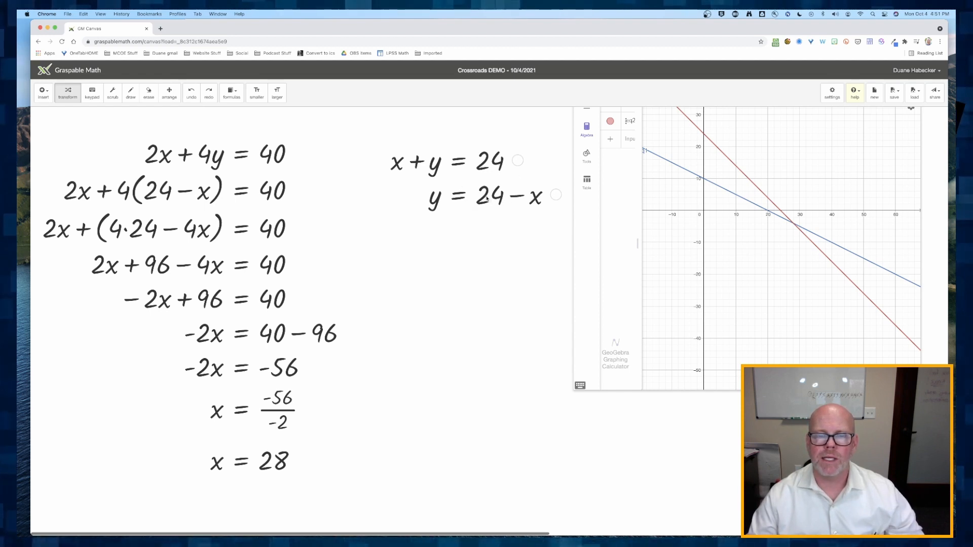
- Substitute x = 28 into y = 24 − x and simplify to y = −4
{"action": "mouse_move", "coordinate": [486, 199]}
{"action": "left_mouse_down"}
{"action": "mouse_move", "coordinate": [479, 161]}
{"action": "mouse_move", "coordinate": [488, 205]}
{"action": "left_mouse_up"}
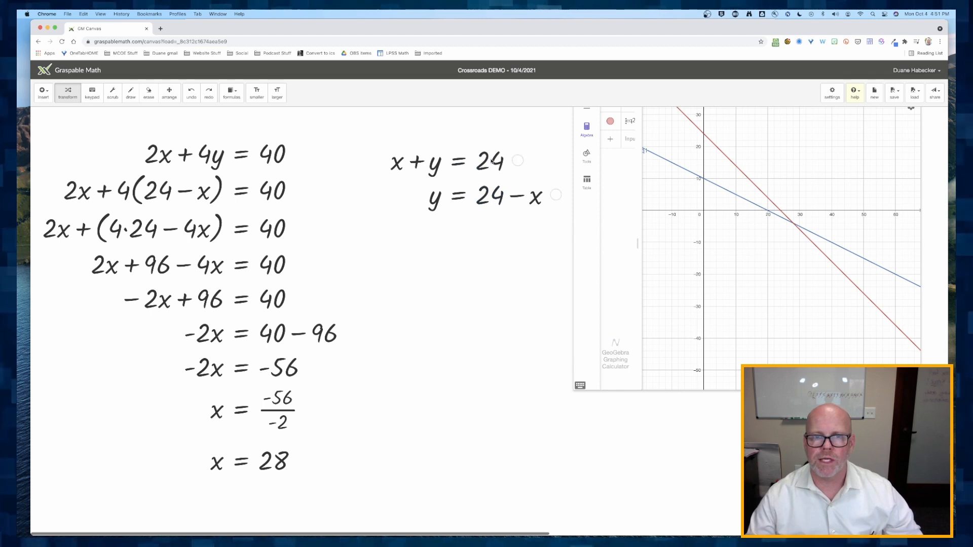
{"action": "left_click_drag", "start_coordinate": [274, 461], "coordinate": [531, 201]}
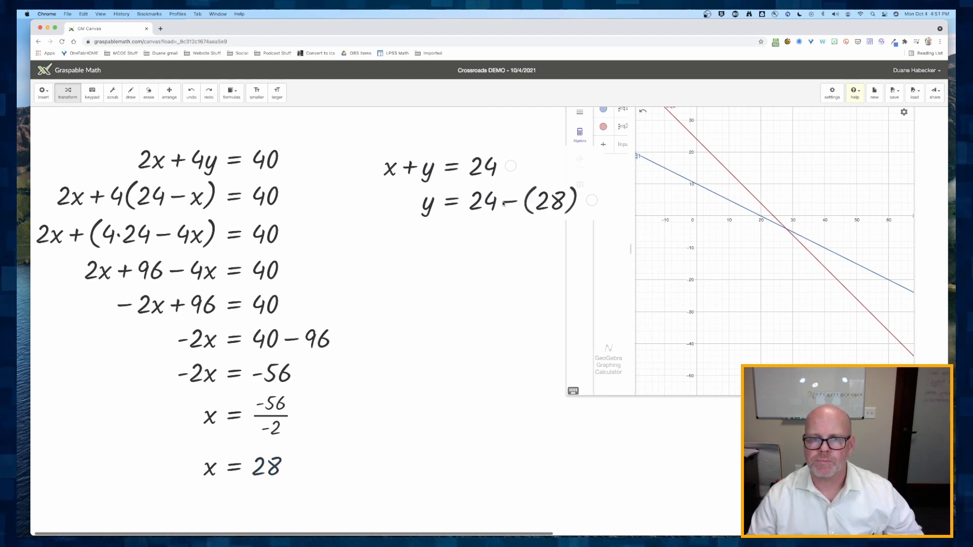
{"action": "left_click", "coordinate": [507, 203]}
{"action": "left_click", "coordinate": [507, 202]}
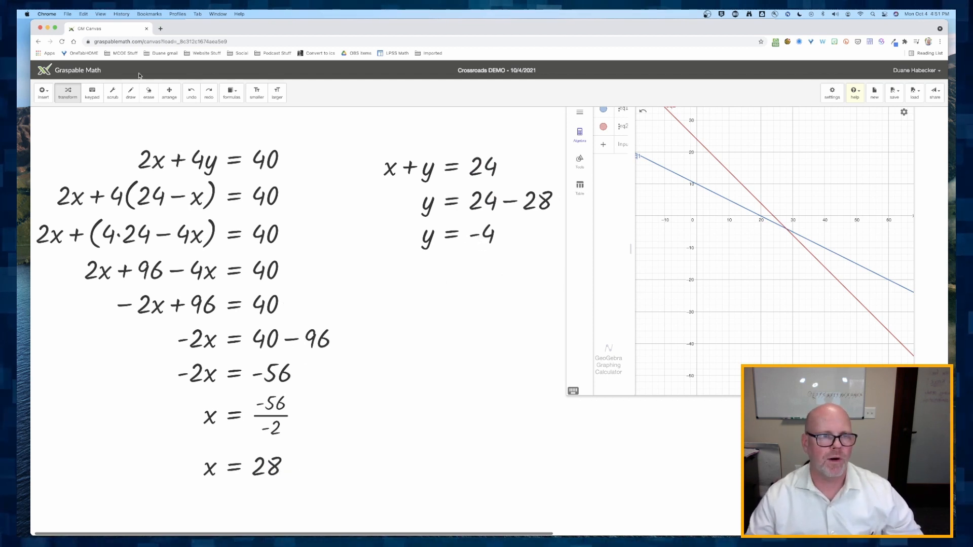
{"action": "left_click", "coordinate": [43, 93]}
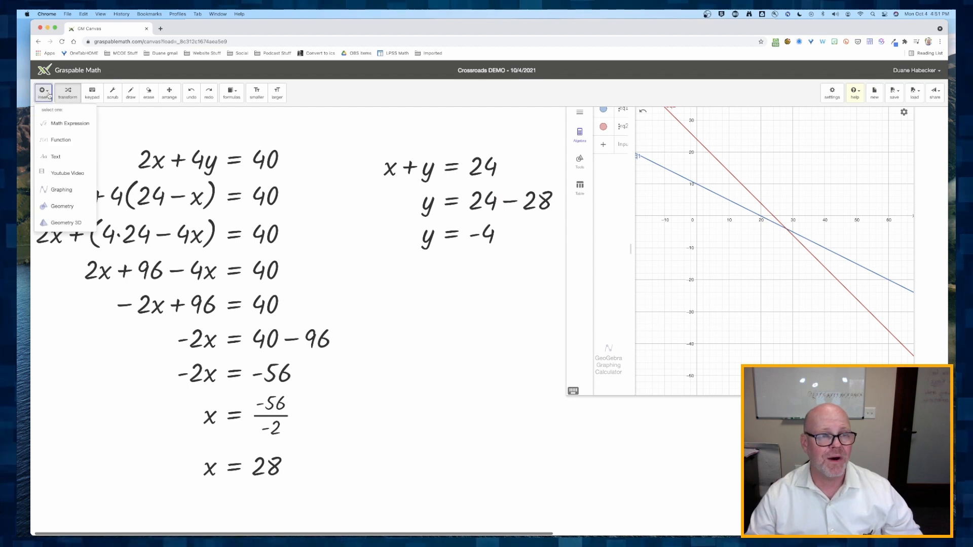
{"action": "left_click", "coordinate": [60, 124]}
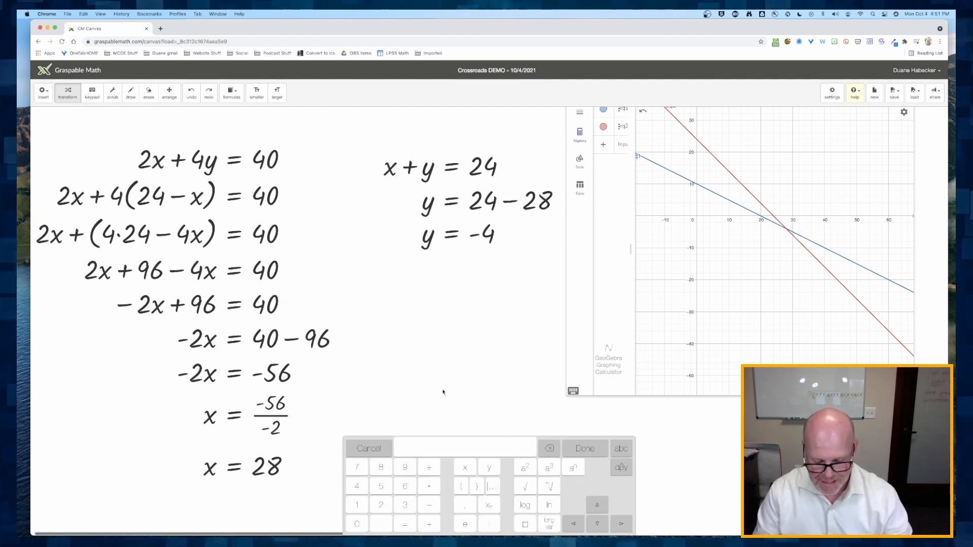
{"action": "type", "text": "("}
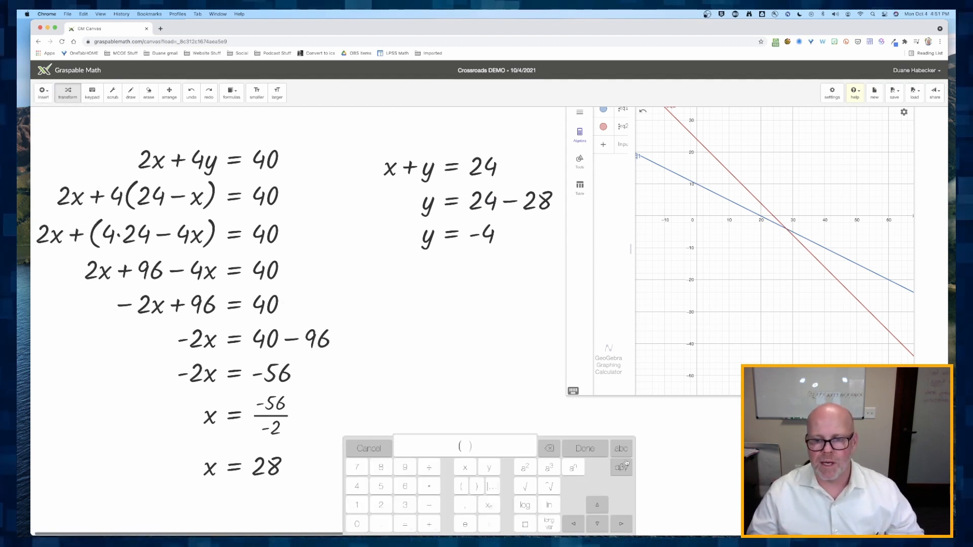
{"action": "left_click", "coordinate": [549, 449]}
{"action": "left_click", "coordinate": [372, 451]}
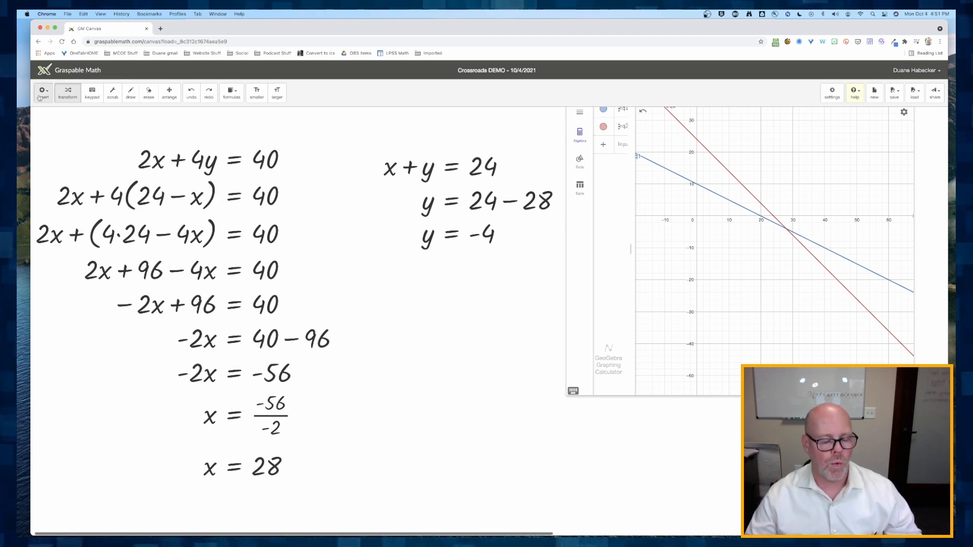
- Insert a new math expression (x, y) below the solution for y
{"action": "left_click", "coordinate": [46, 94]}
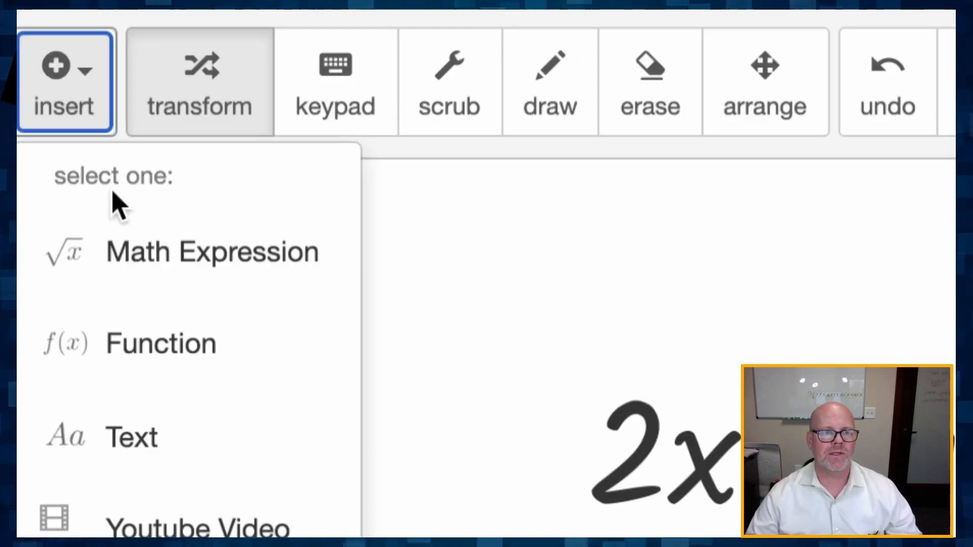
{"action": "left_click", "coordinate": [130, 239]}
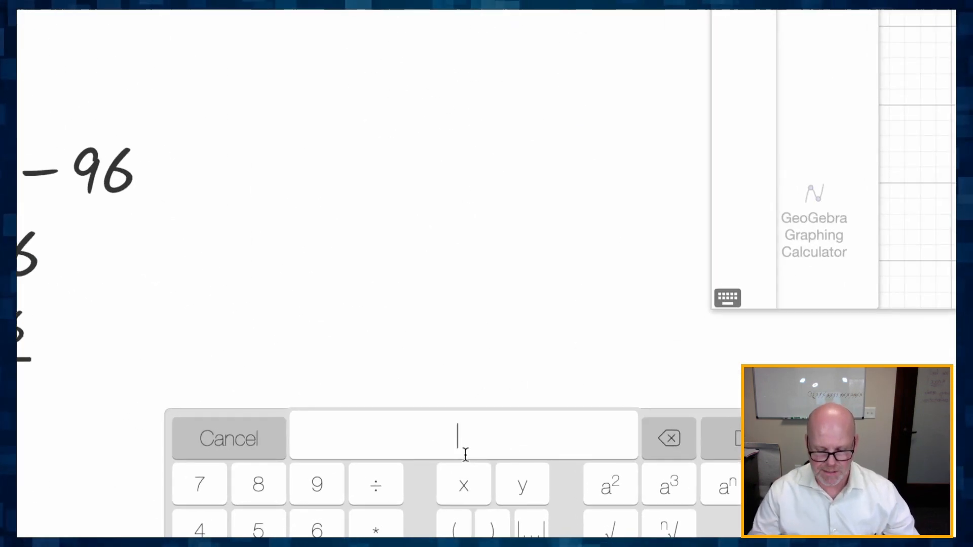
{"action": "type", "text": "(x, "}
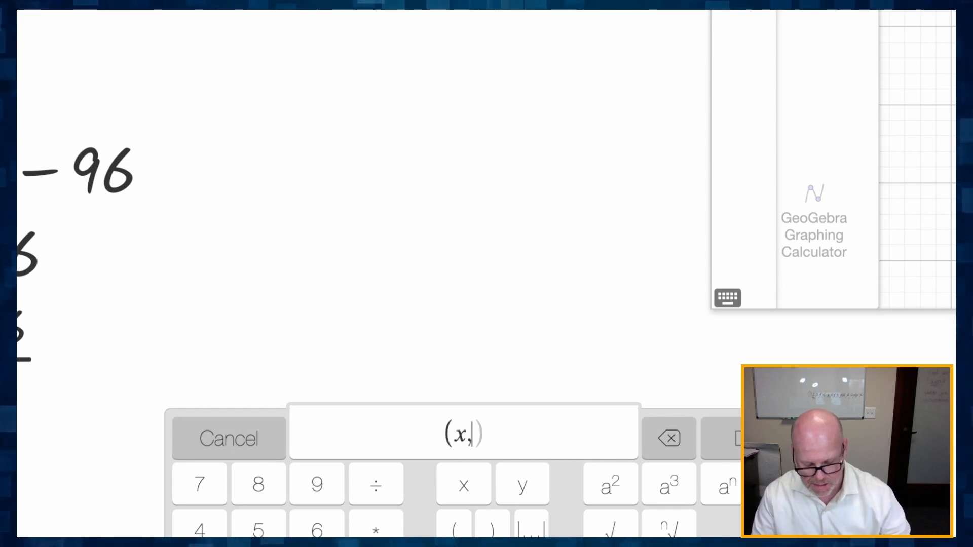
{"action": "type", "text": "y)"}
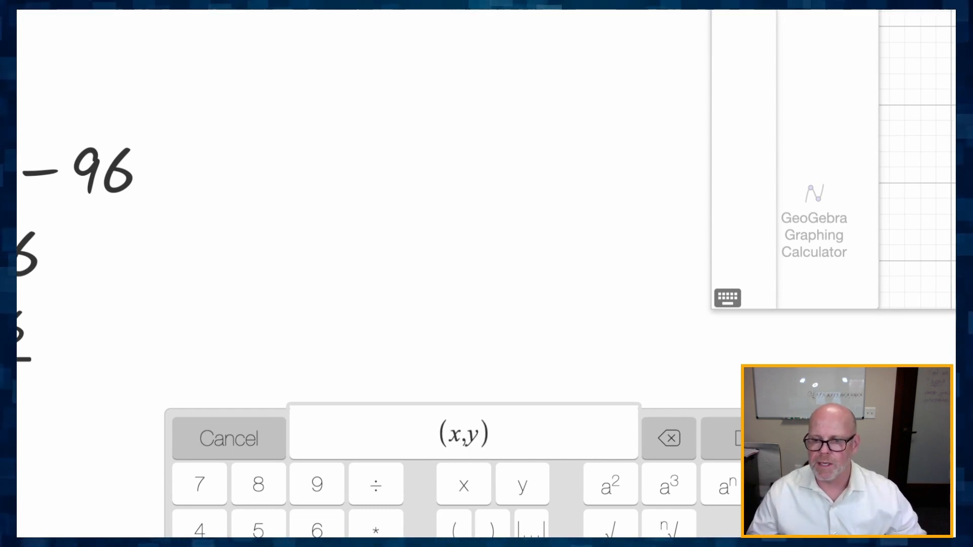
{"action": "left_click", "coordinate": [718, 429]}
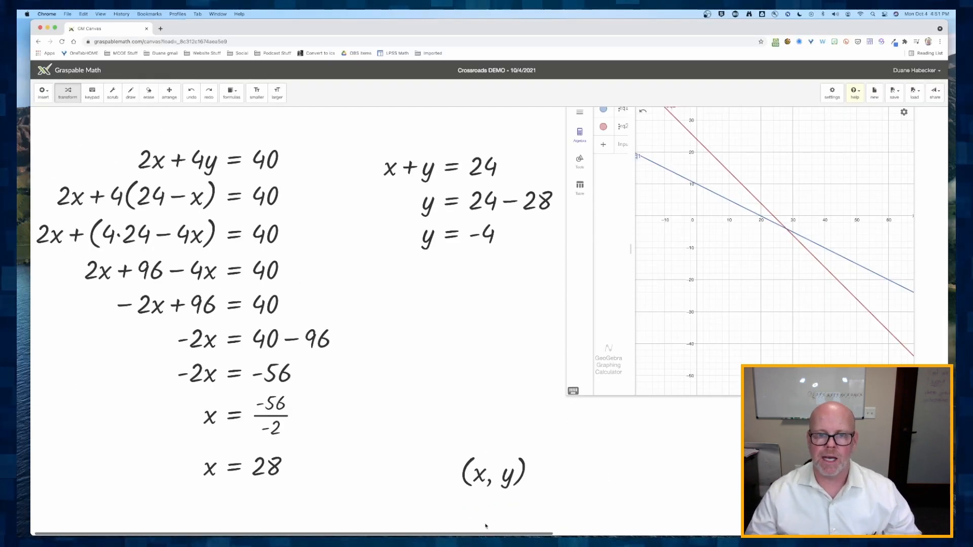
{"action": "left_click_drag", "start_coordinate": [482, 475], "coordinate": [464, 426]}
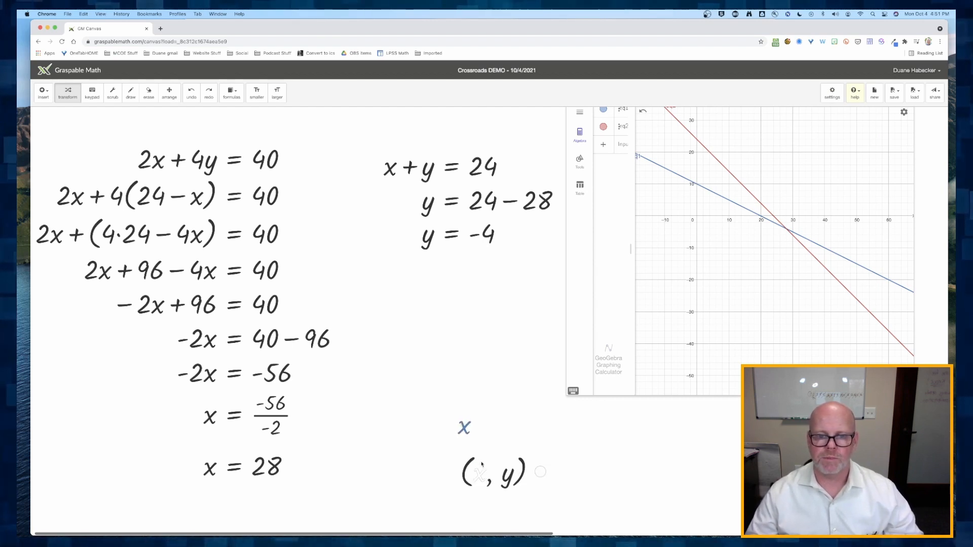
{"action": "left_click_drag", "start_coordinate": [481, 464], "coordinate": [473, 488]}
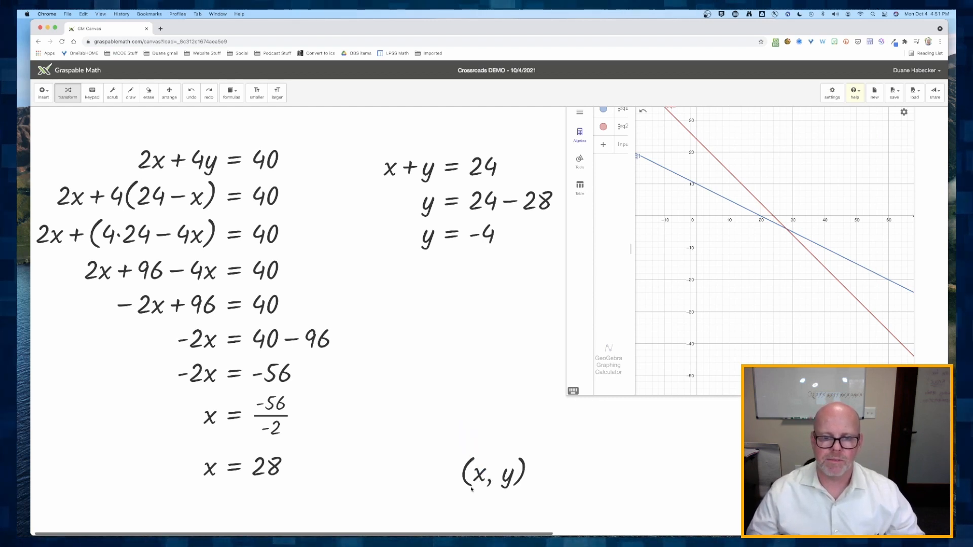
- Move the (x, y) expression up next to the solution chain, beside the lower steps
{"action": "left_click", "coordinate": [169, 95]}
{"action": "left_click_drag", "start_coordinate": [424, 461], "coordinate": [367, 323]}
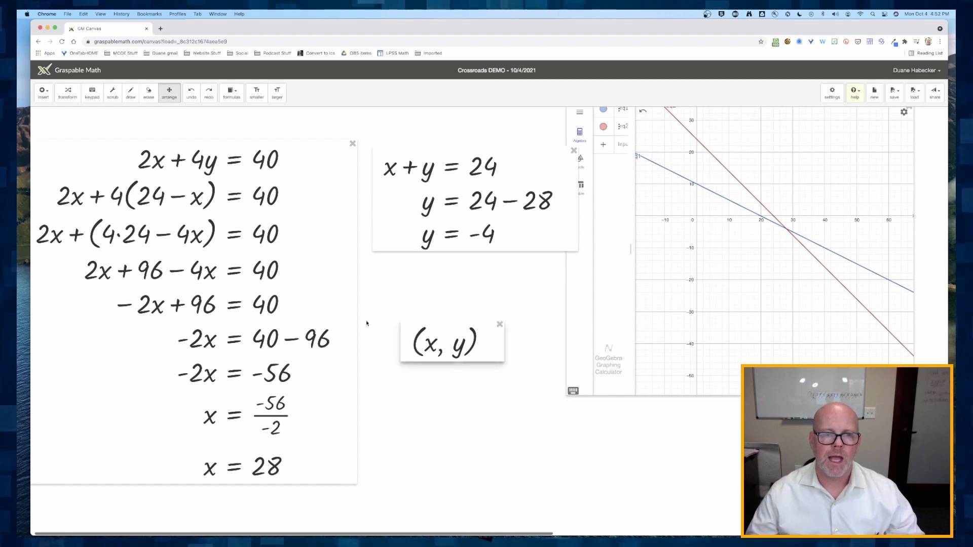
{"action": "left_click", "coordinate": [67, 93]}
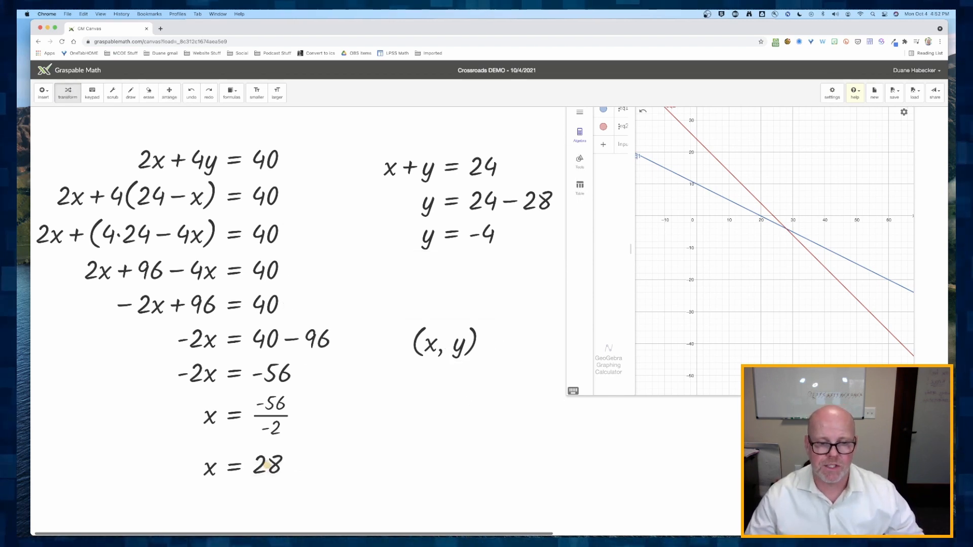
- Substitute x = 28 and y = −4 into (x, y) and simplify the parentheses to the point (28, −4)
{"action": "left_click_drag", "start_coordinate": [259, 469], "coordinate": [426, 350]}
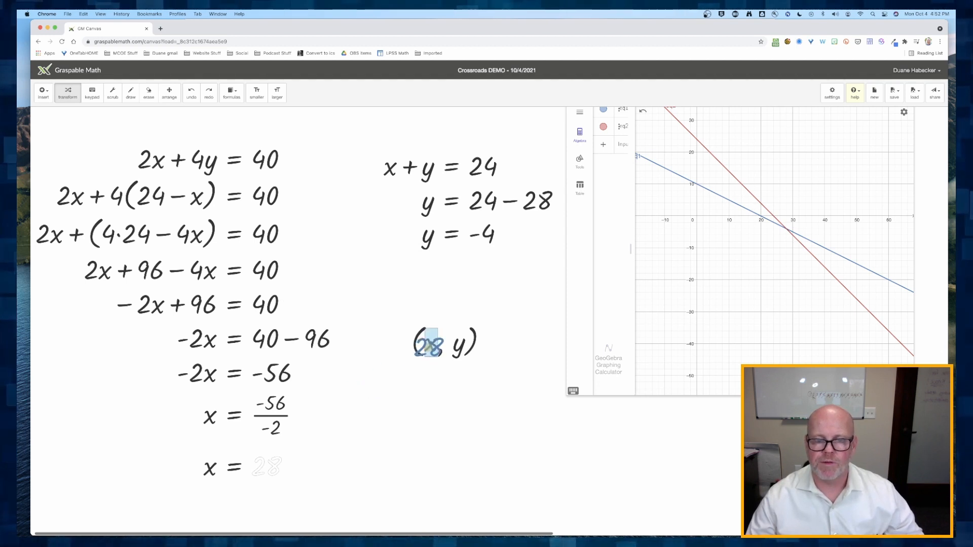
{"action": "left_click_drag", "start_coordinate": [487, 237], "coordinate": [476, 395]}
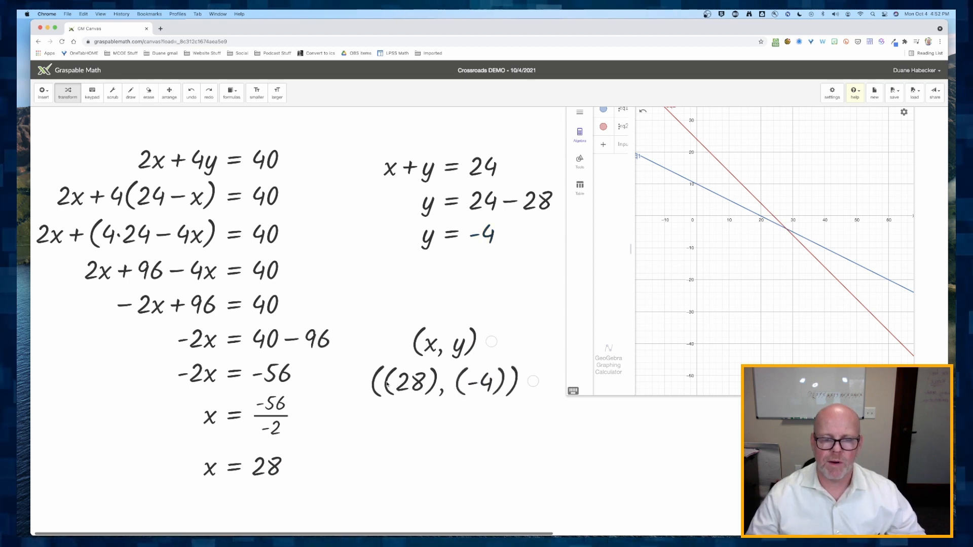
{"action": "left_click", "coordinate": [386, 384]}
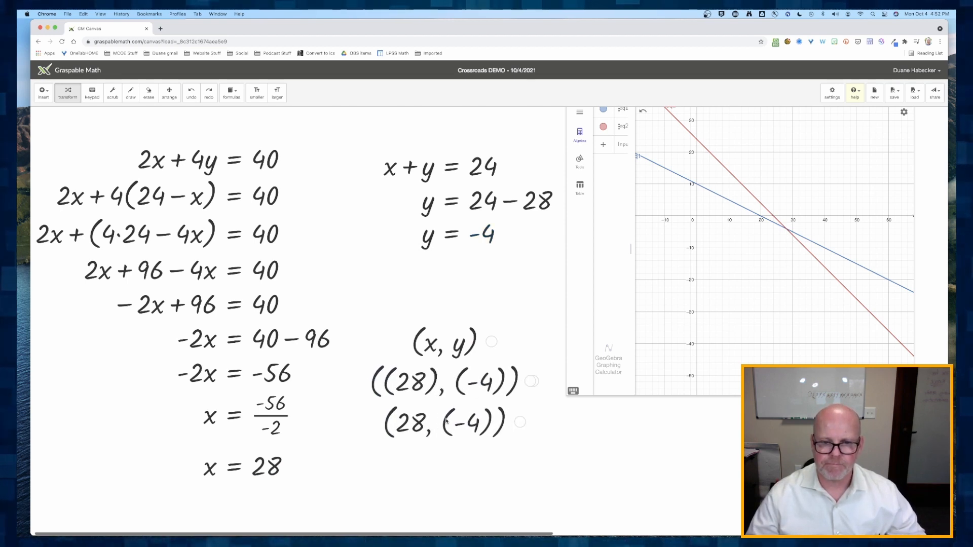
{"action": "left_click", "coordinate": [446, 421]}
{"action": "left_click", "coordinate": [504, 426]}
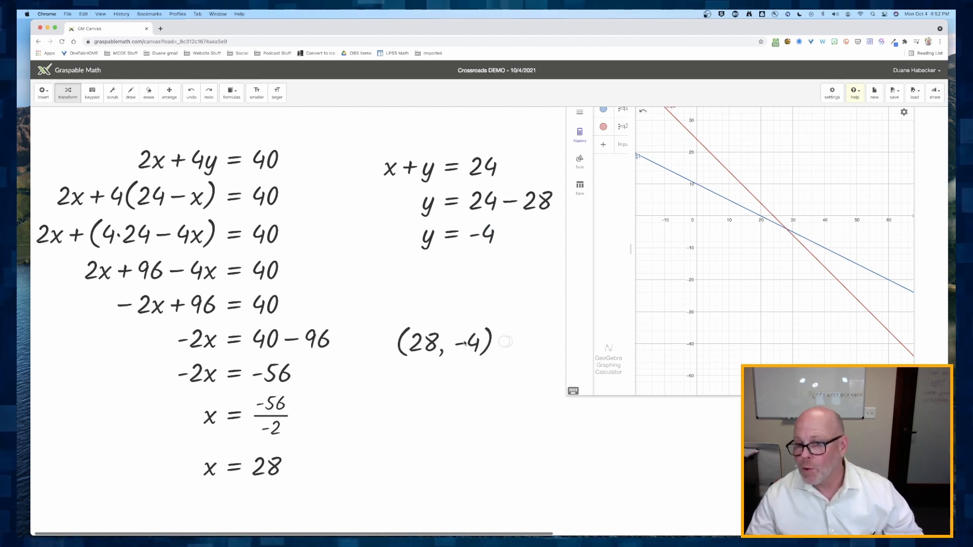
- Plot the point (28, −4) on the GeoGebra graph at the lines' intersection
{"action": "left_click", "coordinate": [617, 161]}
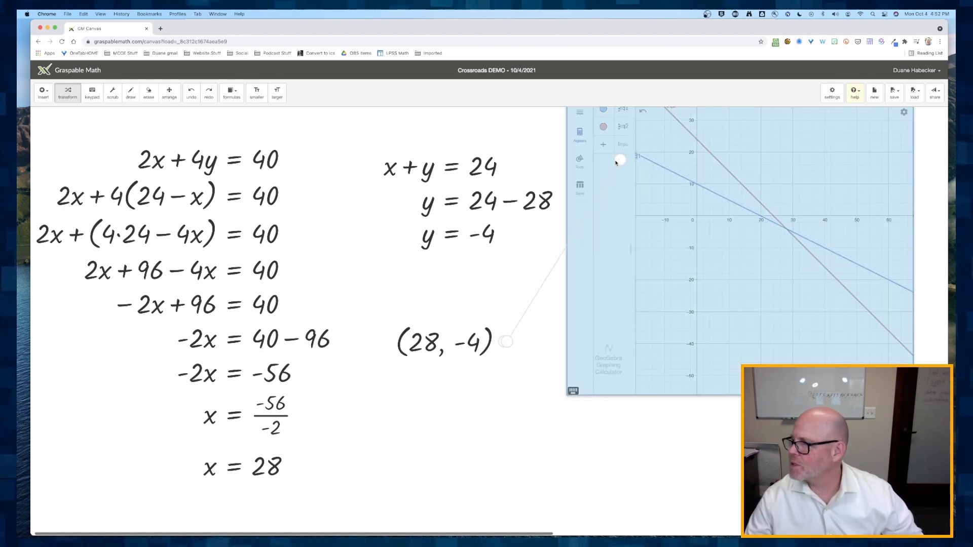
{"action": "left_click_drag", "start_coordinate": [617, 162], "coordinate": [619, 162]}
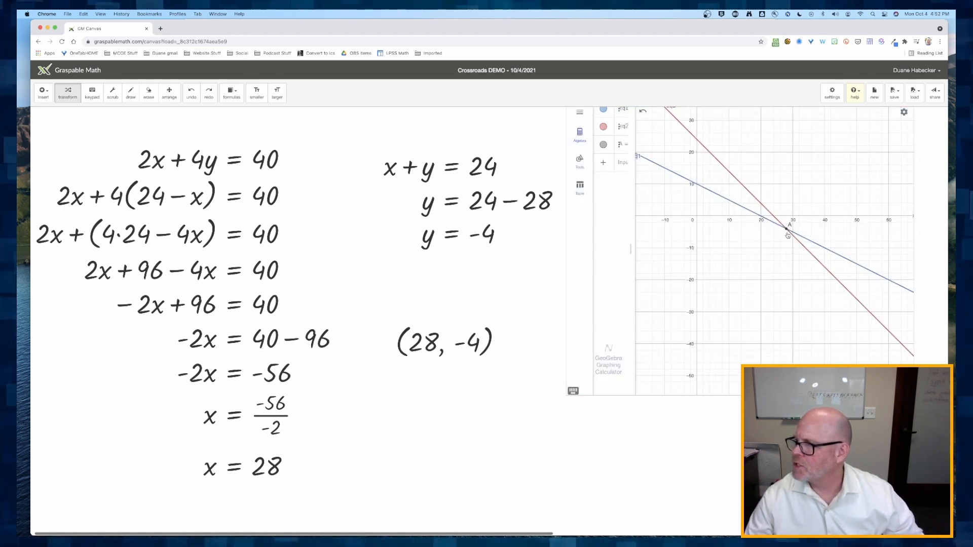